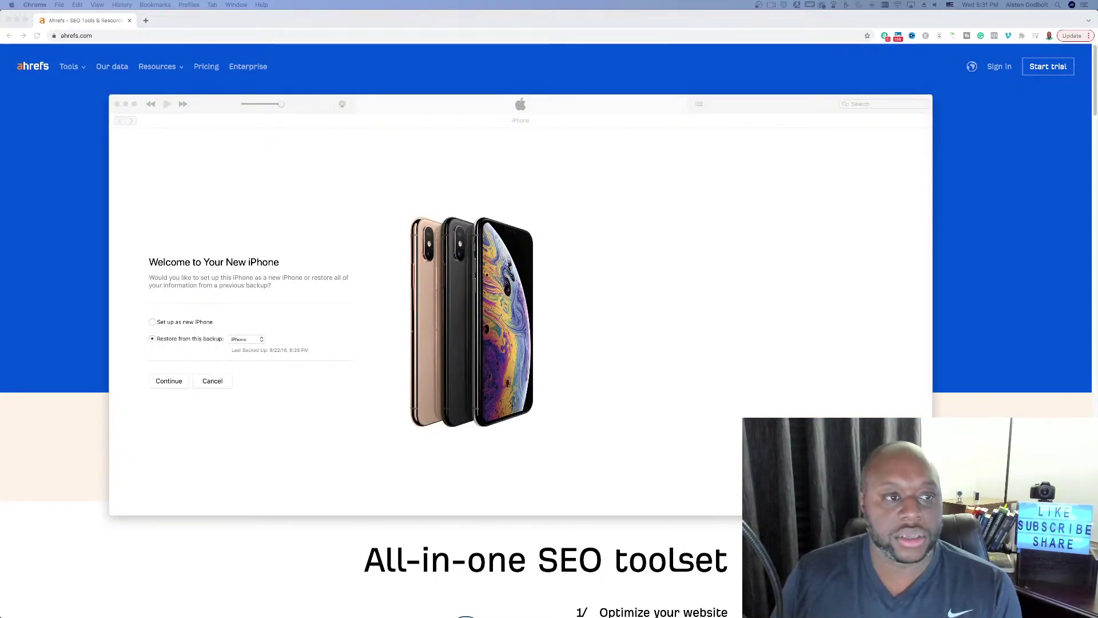
Search Google in a new tab for "how to make money online" and bring up the autocomplete suggestions for that query.
click(117, 104)
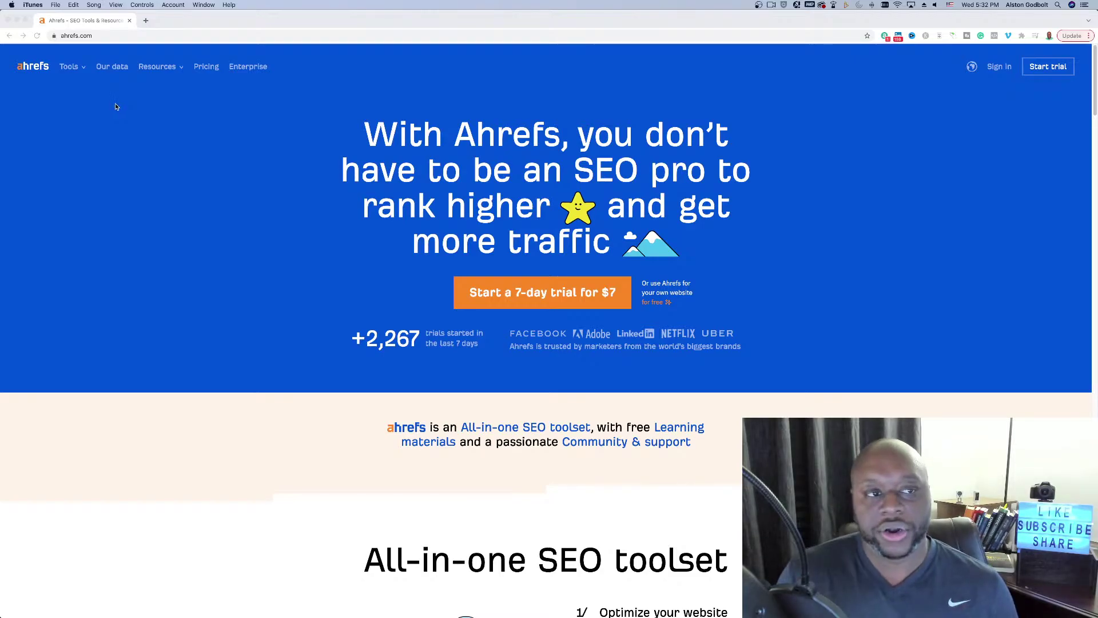
click(148, 24)
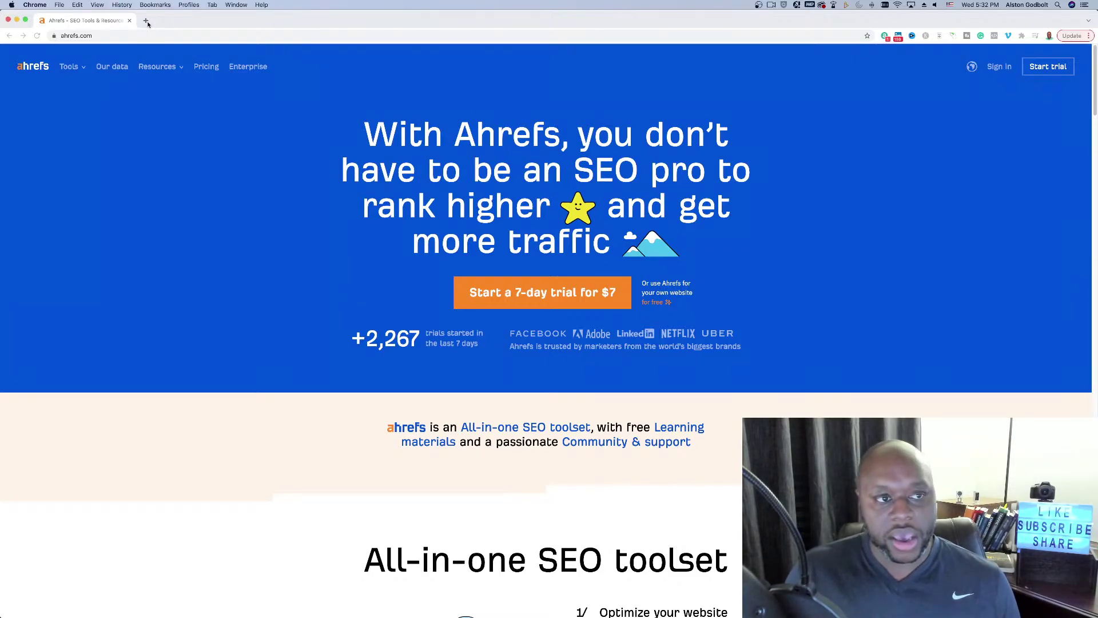
click(147, 23)
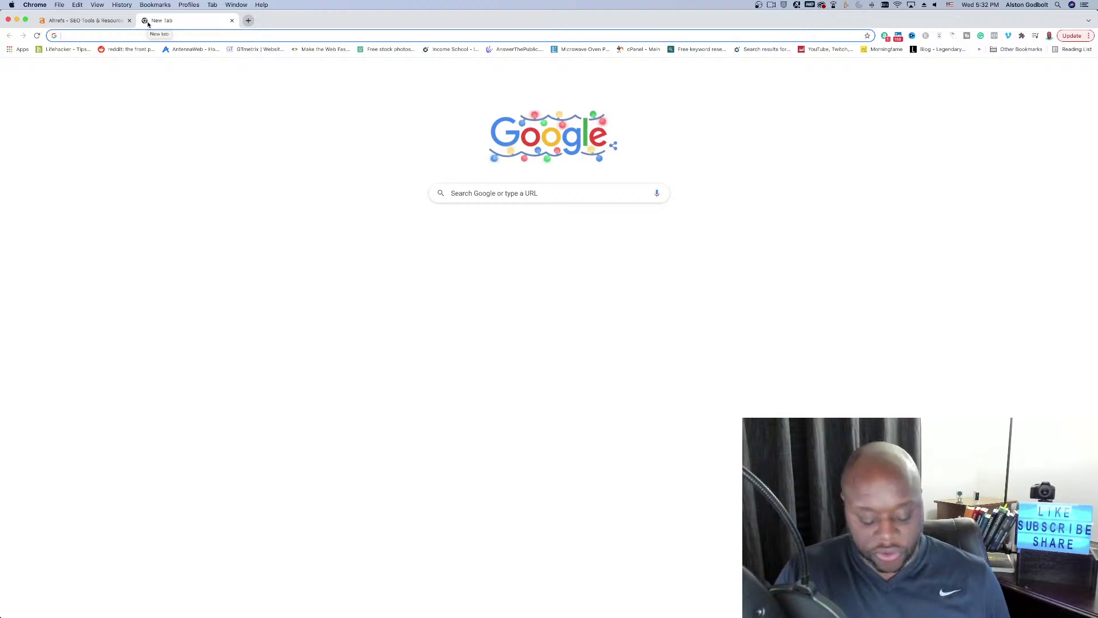
text(how to make money online)
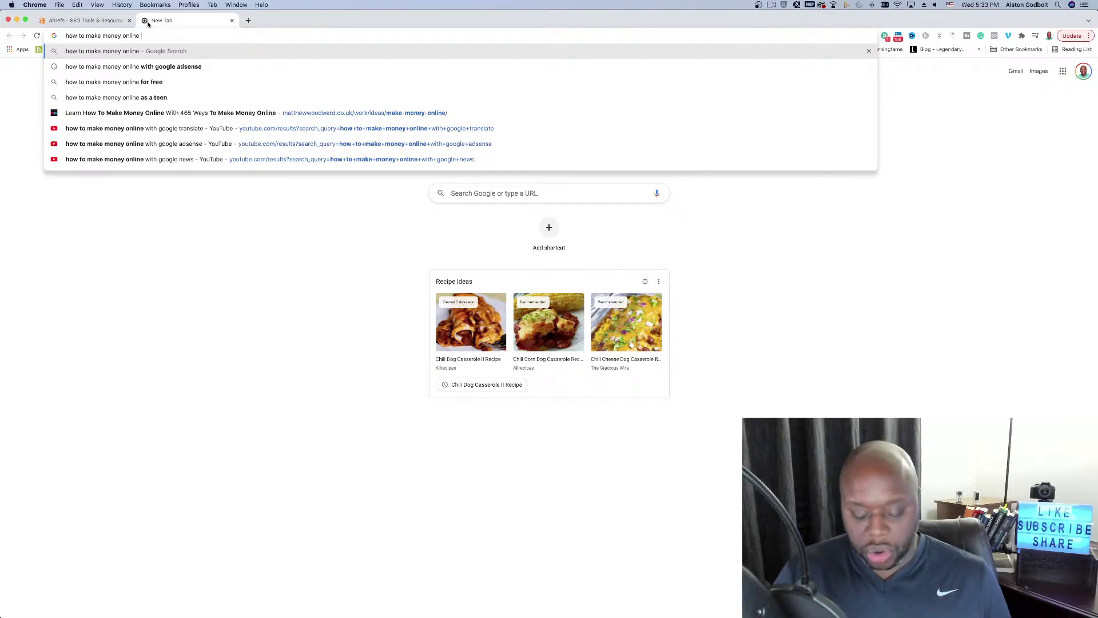
key(Return)
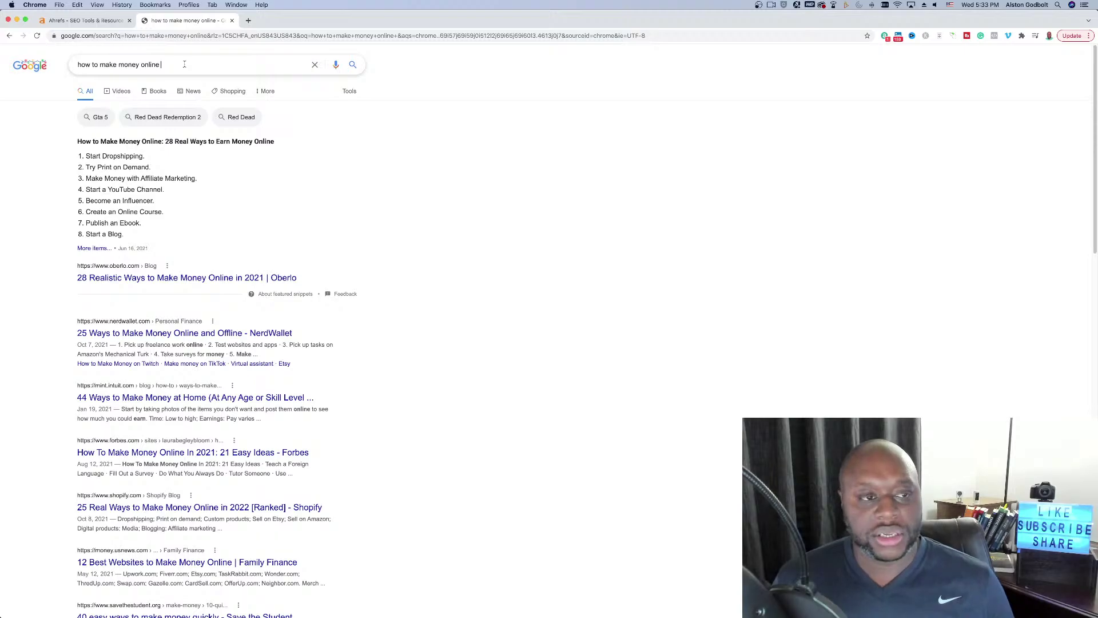
click(189, 65)
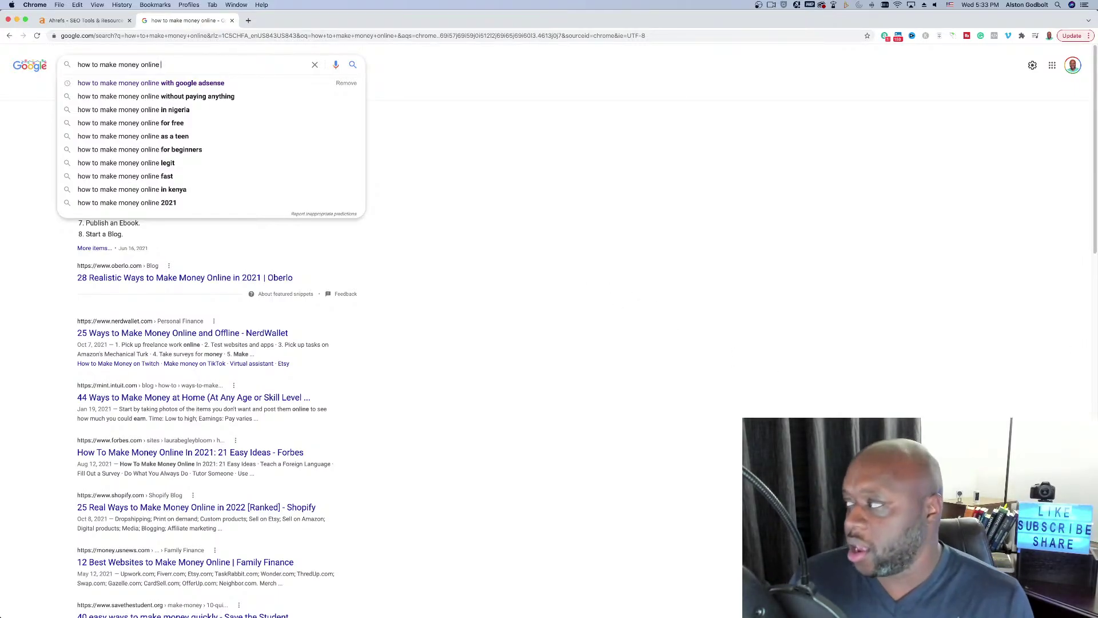
Bring the Ahrefs dashboard window in front of the Google results and enlarge it to fill the screen.
click(71, 21)
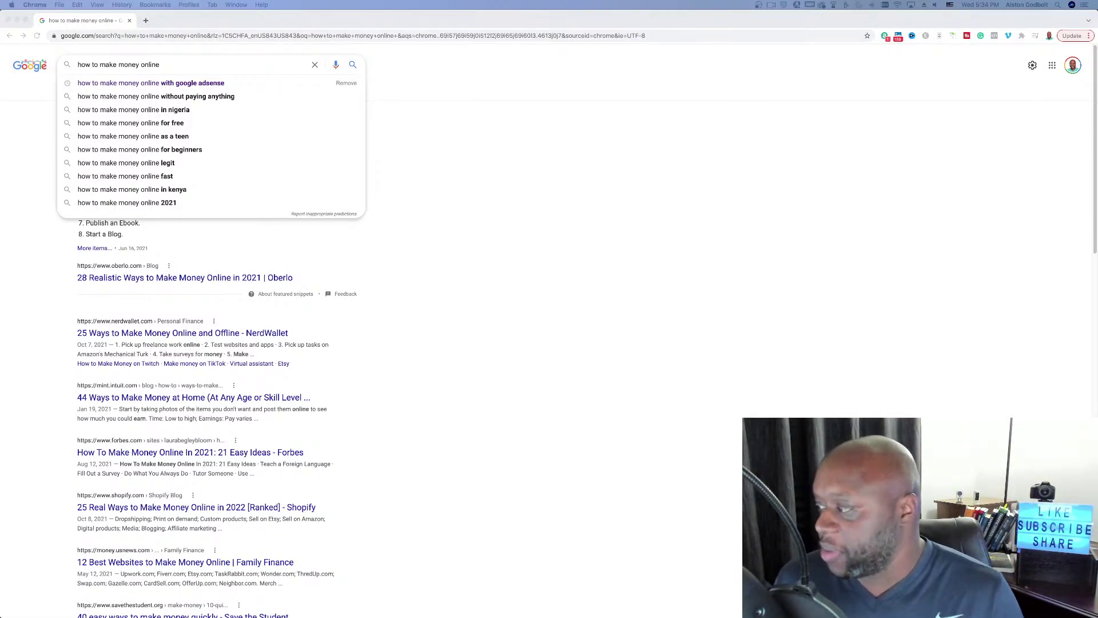
drag(1097, 229, 400, 22)
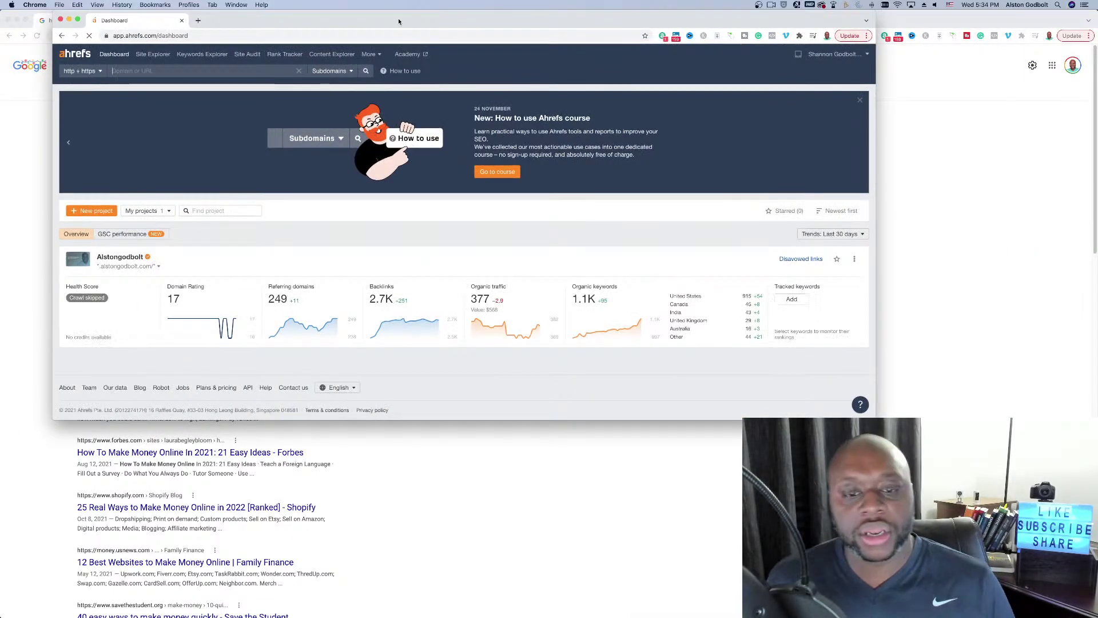
double_click(399, 22)
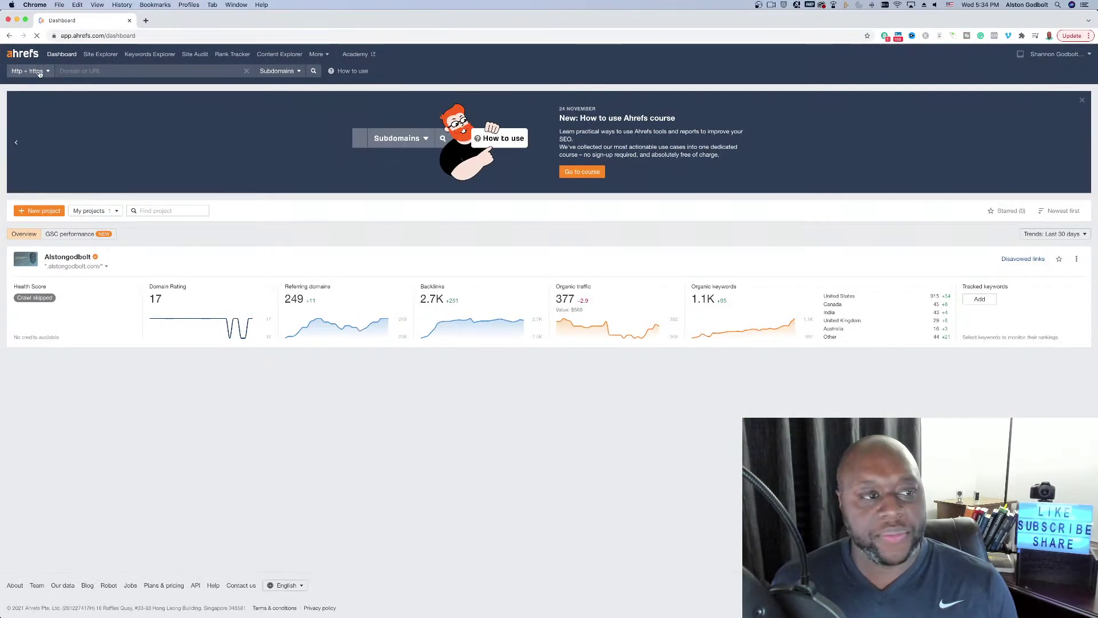
Look up the keyword "how" in Keywords Explorer for Google in the United States.
click(101, 54)
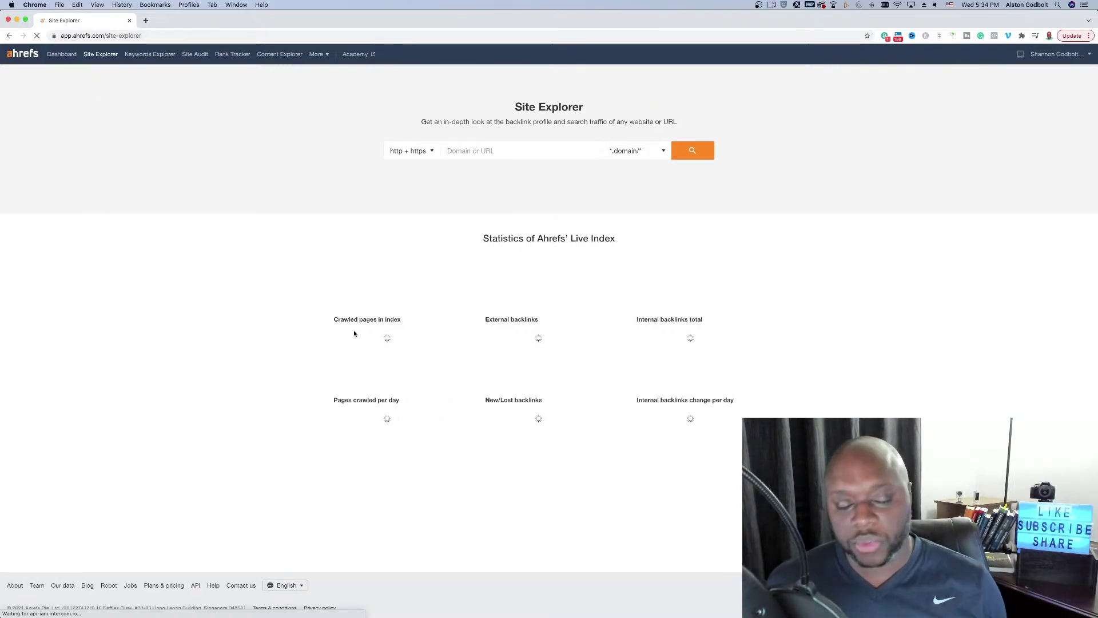
click(150, 54)
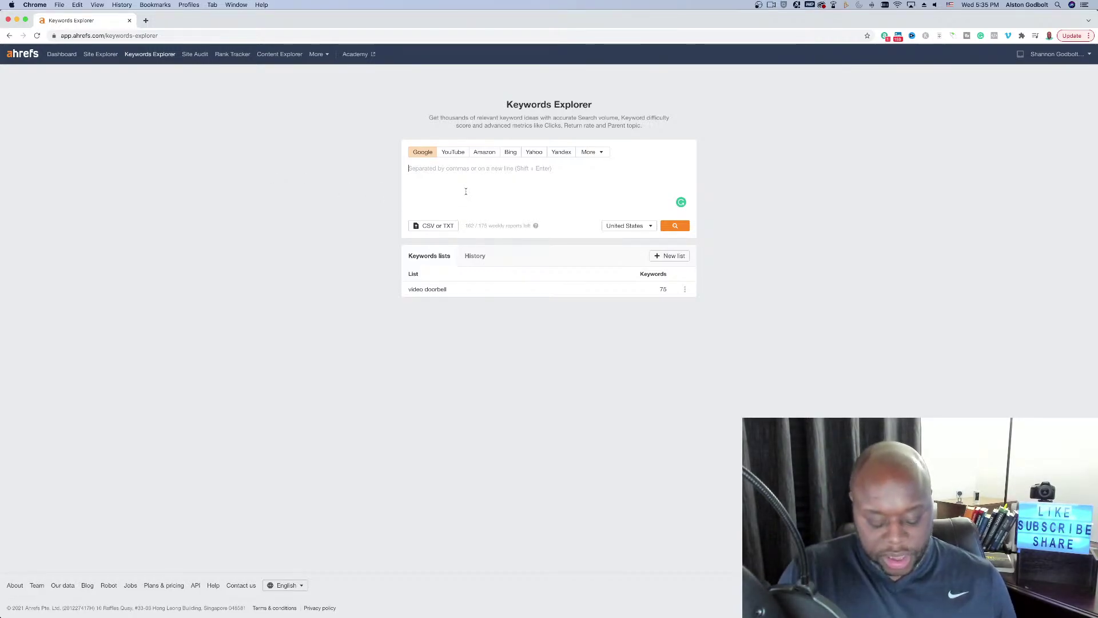
text(how)
key(Return)
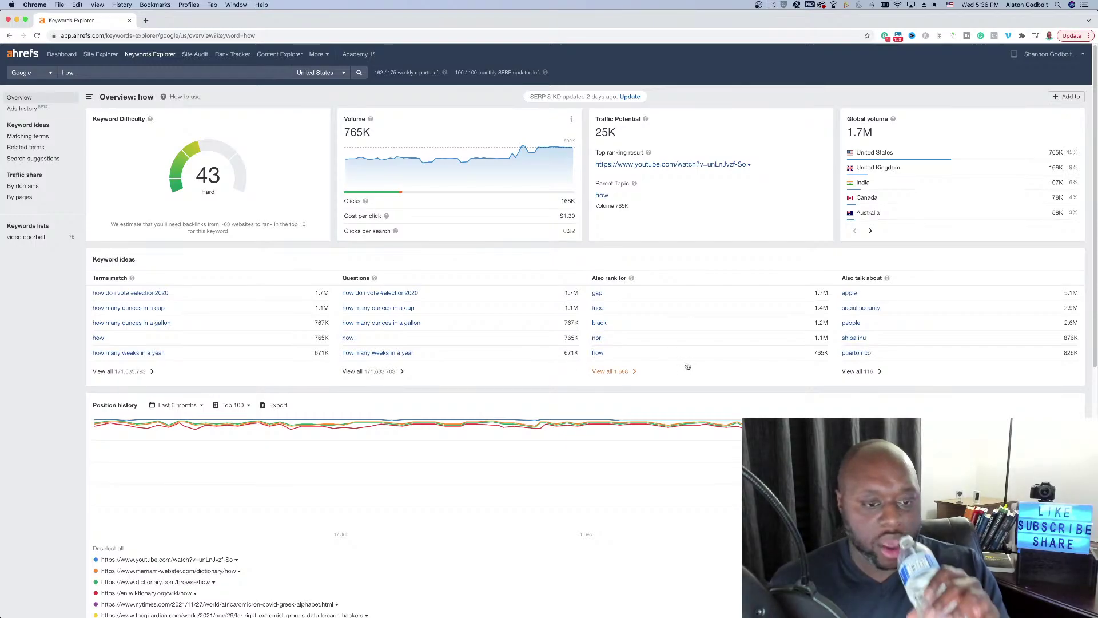
Look through the overview for "how", open its matching terms and check the search volumes of "how many ounces in a cup".
scroll(720, 359, down, 5)
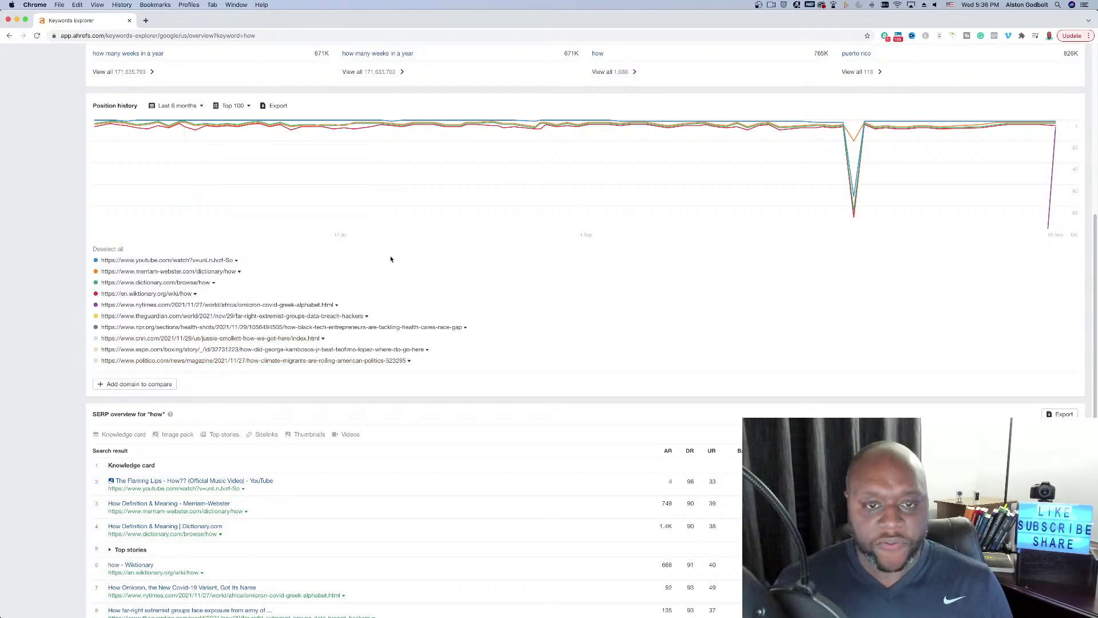
scroll(516, 396, down, 2)
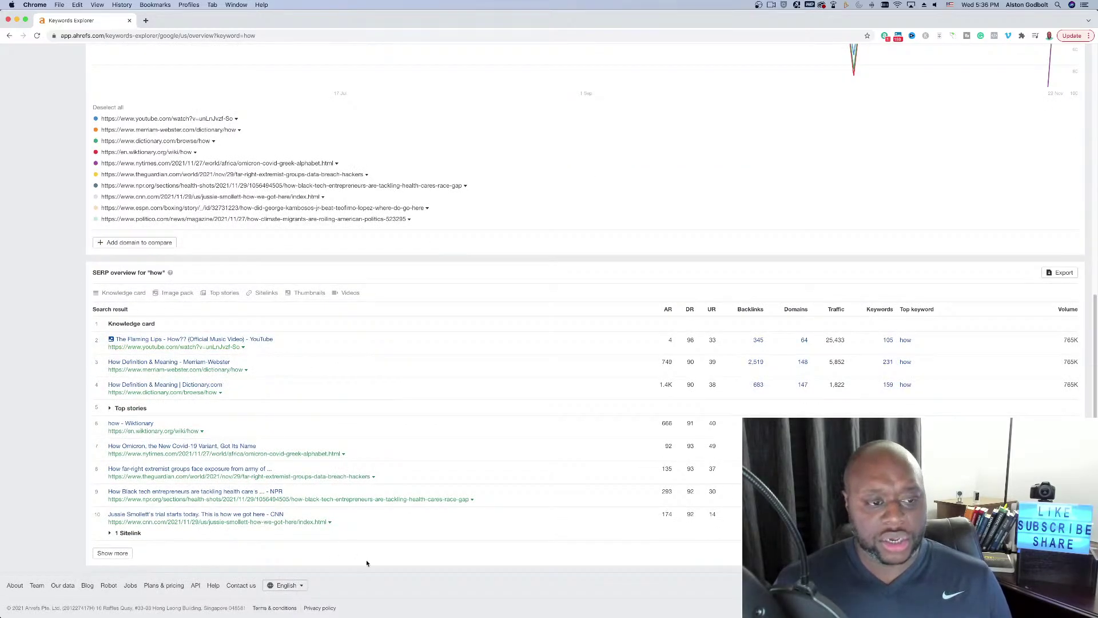
scroll(606, 592, up, 4)
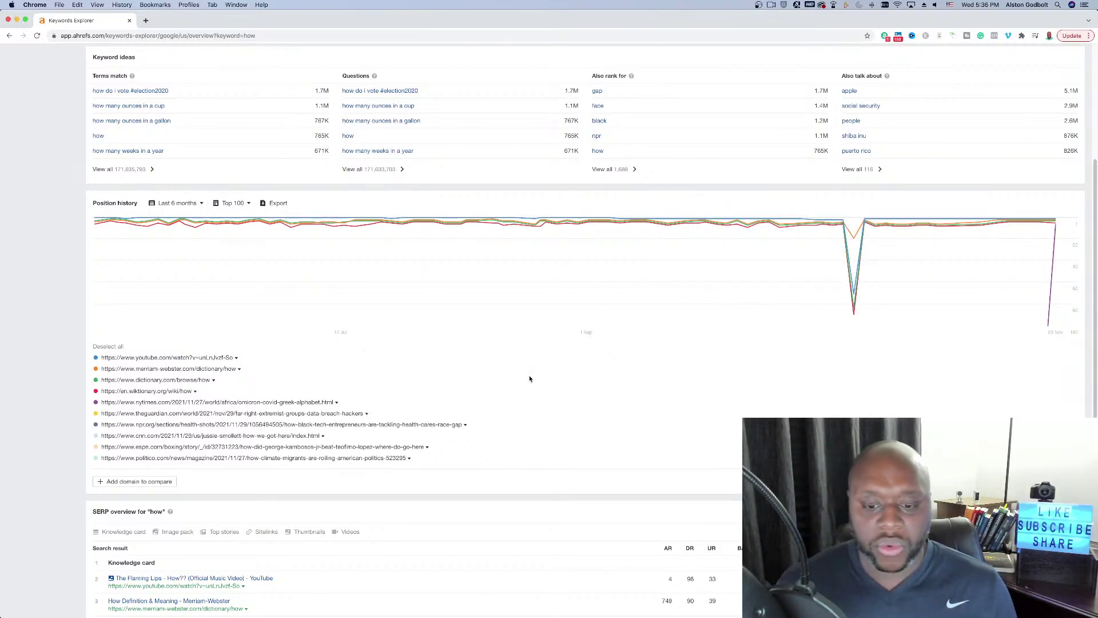
scroll(587, 422, up, 5)
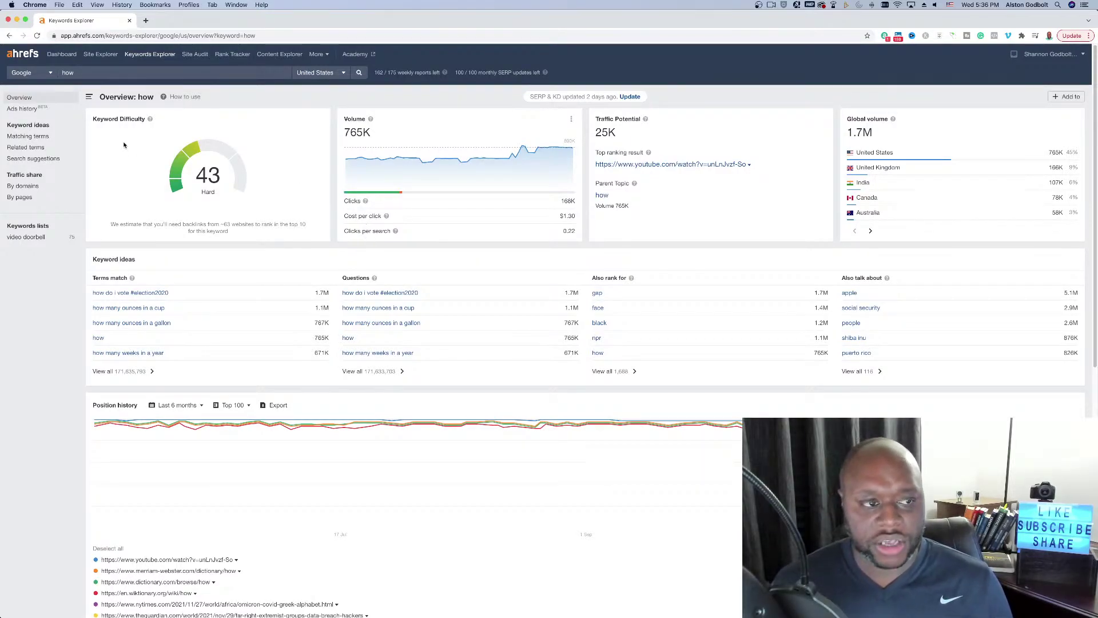
click(39, 138)
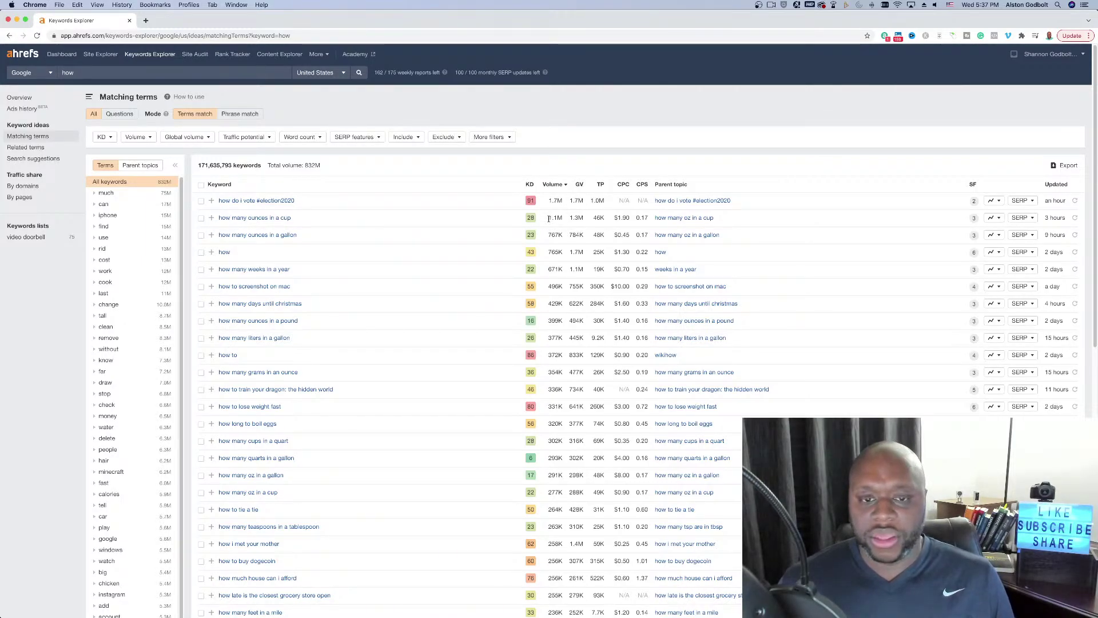
drag(549, 216, 563, 218)
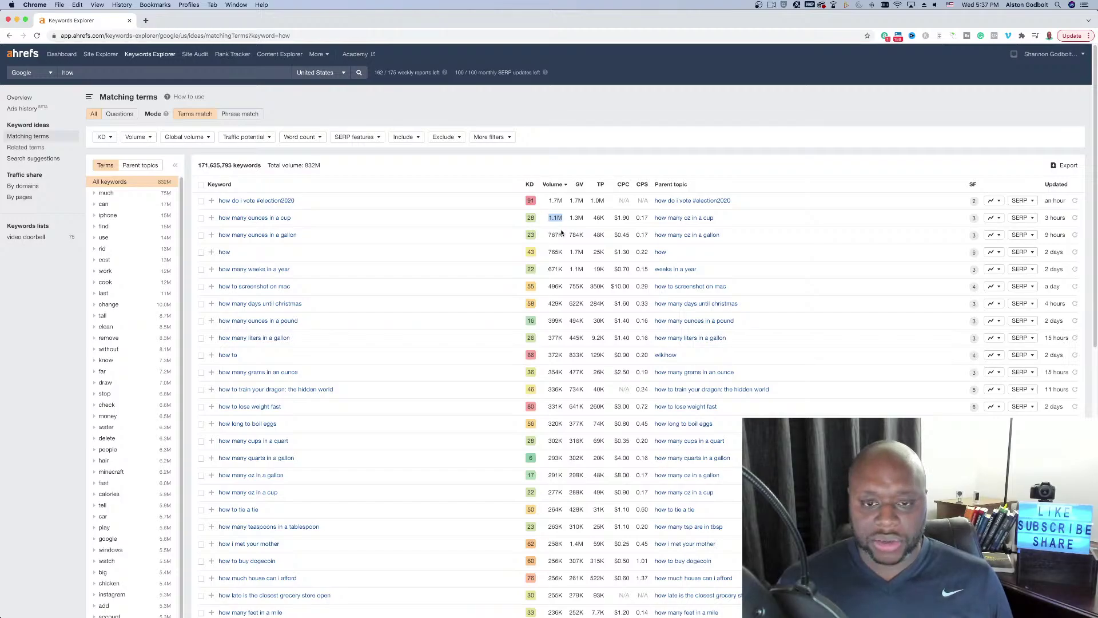
drag(570, 217, 583, 219)
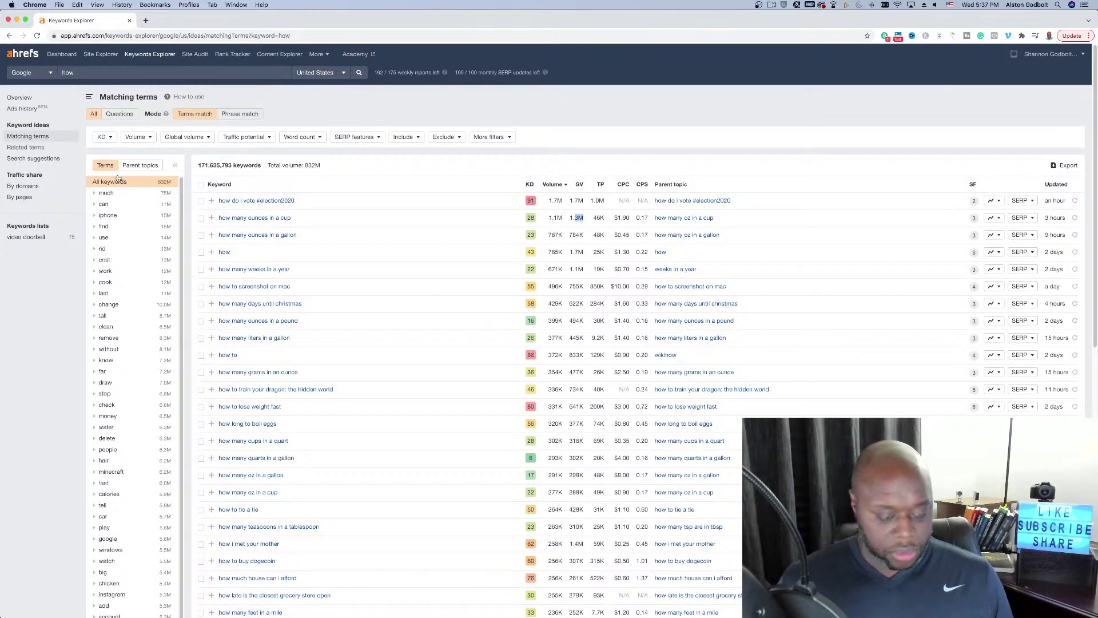
Filter the matching terms to a maximum keyword difficulty of 5 and view the CSV export options without exporting.
click(107, 137)
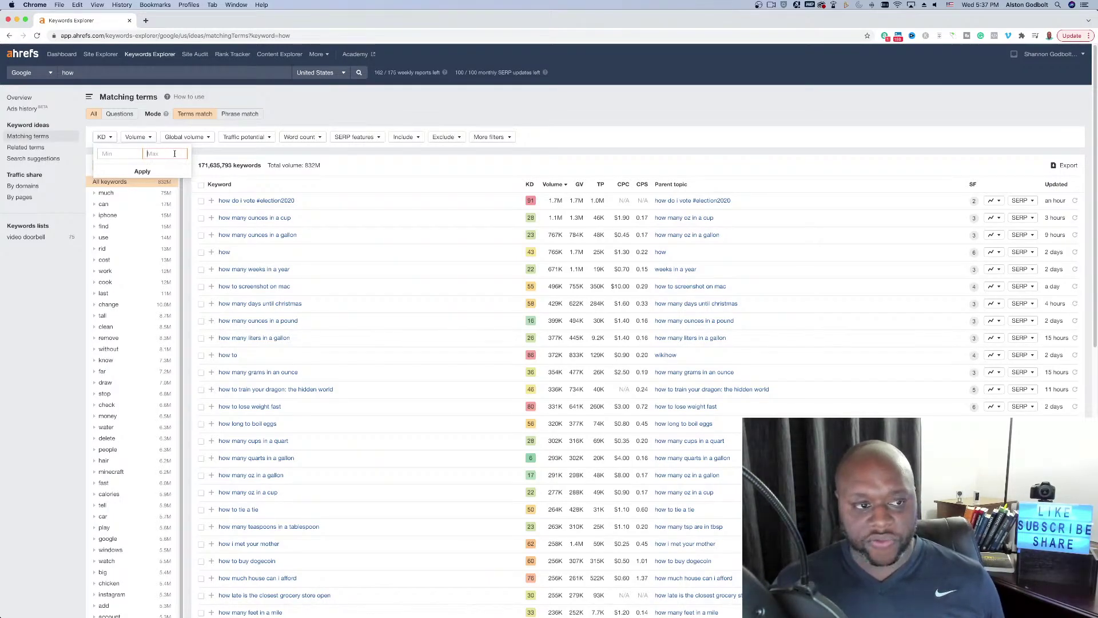
text(5)
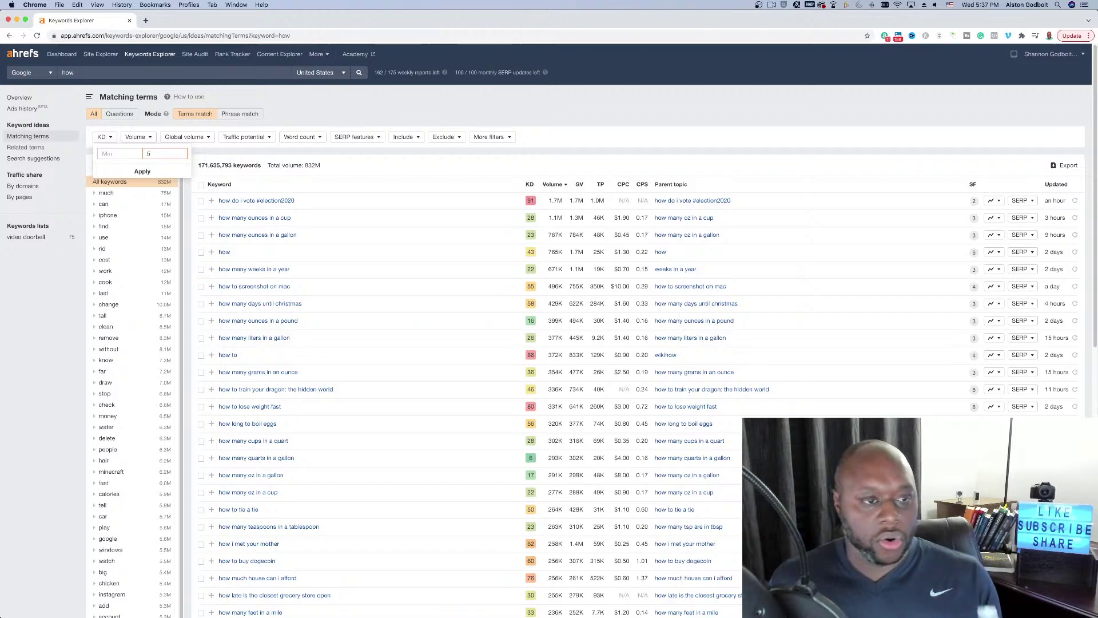
click(143, 172)
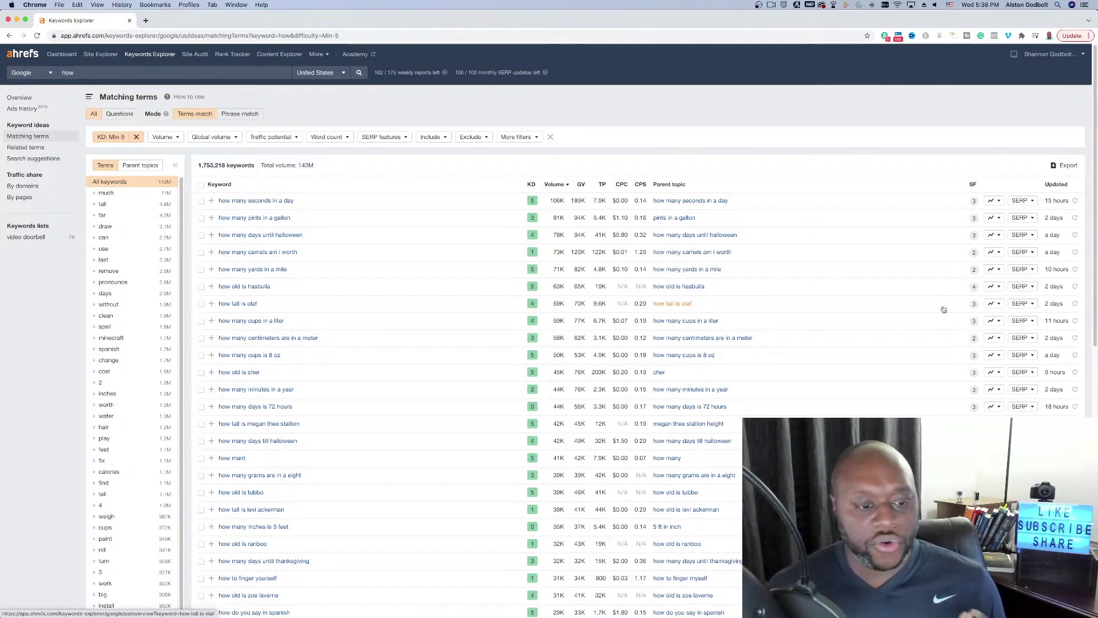
click(1064, 166)
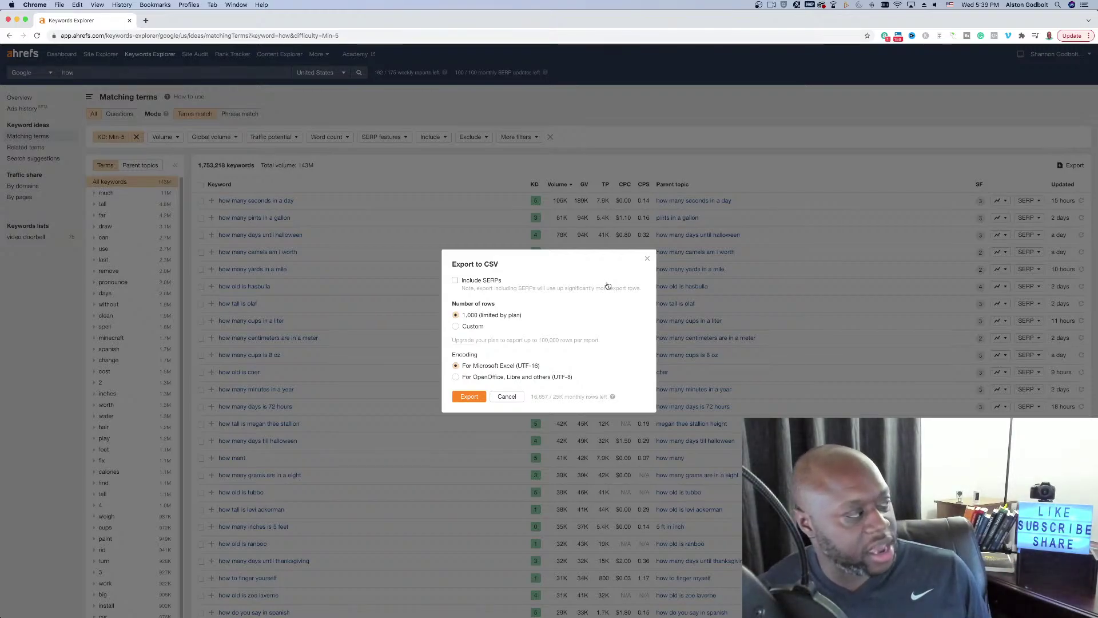
click(648, 258)
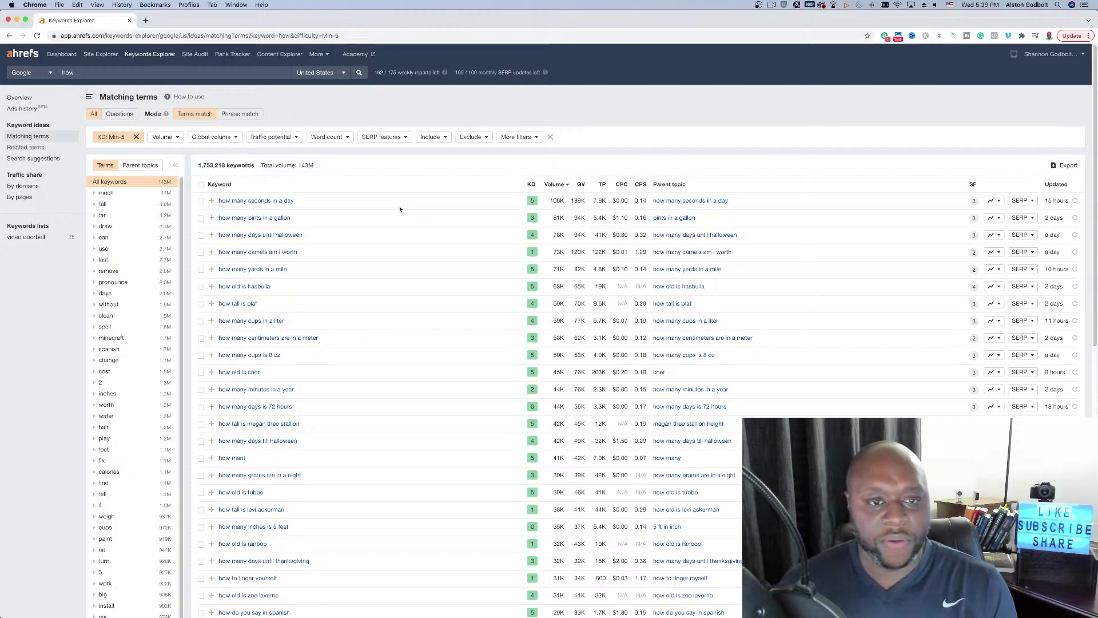
Filter the matching terms to a minimum word count of 6.
click(342, 141)
click(336, 155)
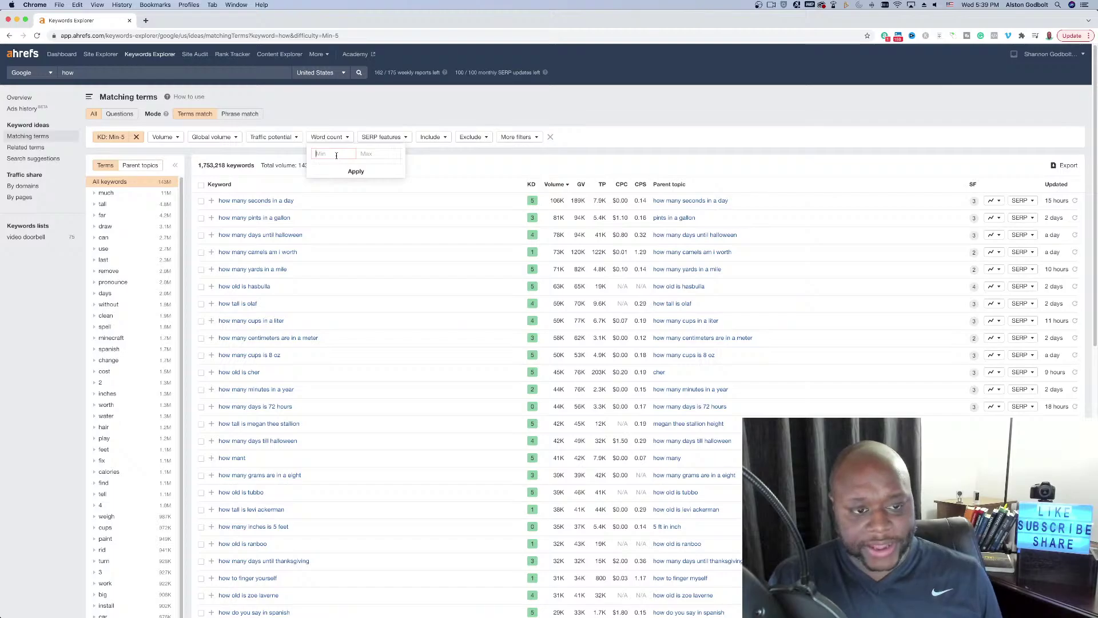
text(6)
click(355, 171)
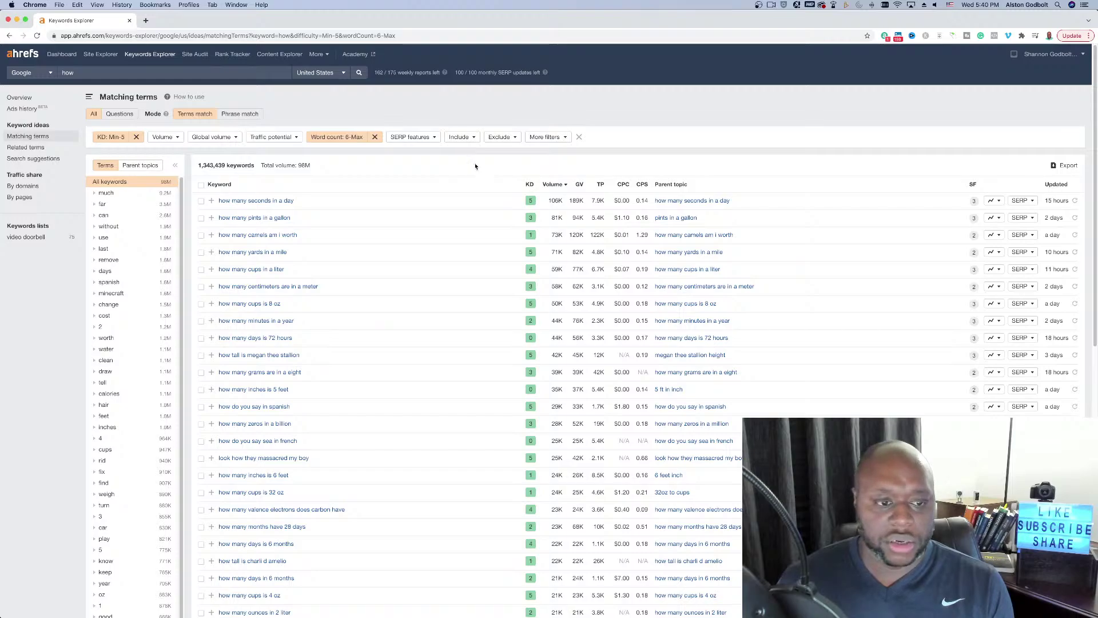
Limit the matching terms to keywords that include the word "much".
click(461, 137)
text(much)
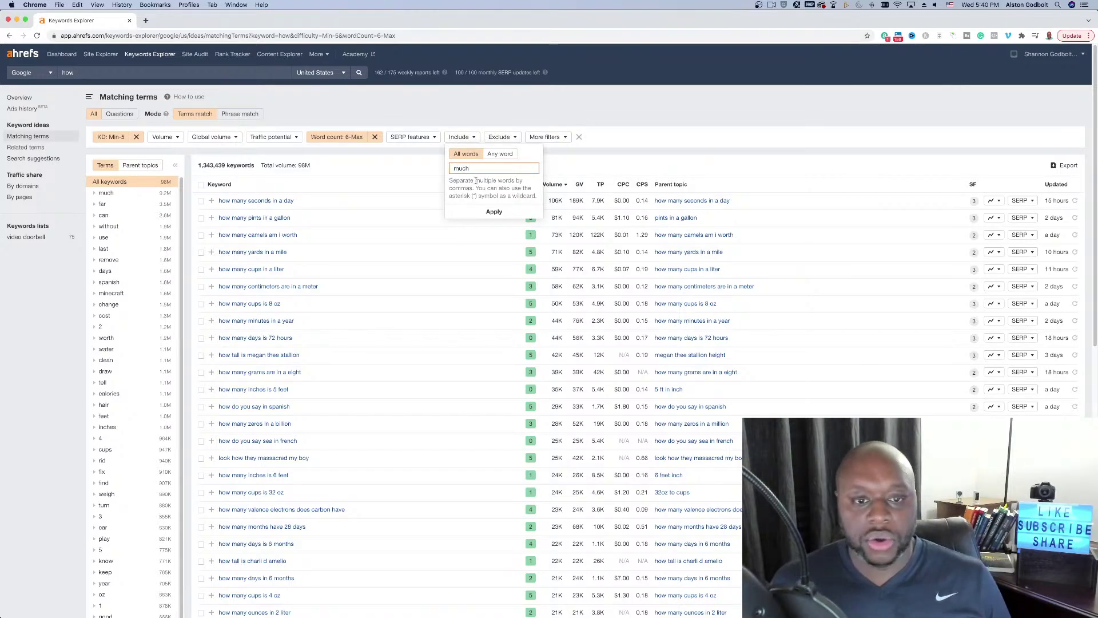
click(486, 213)
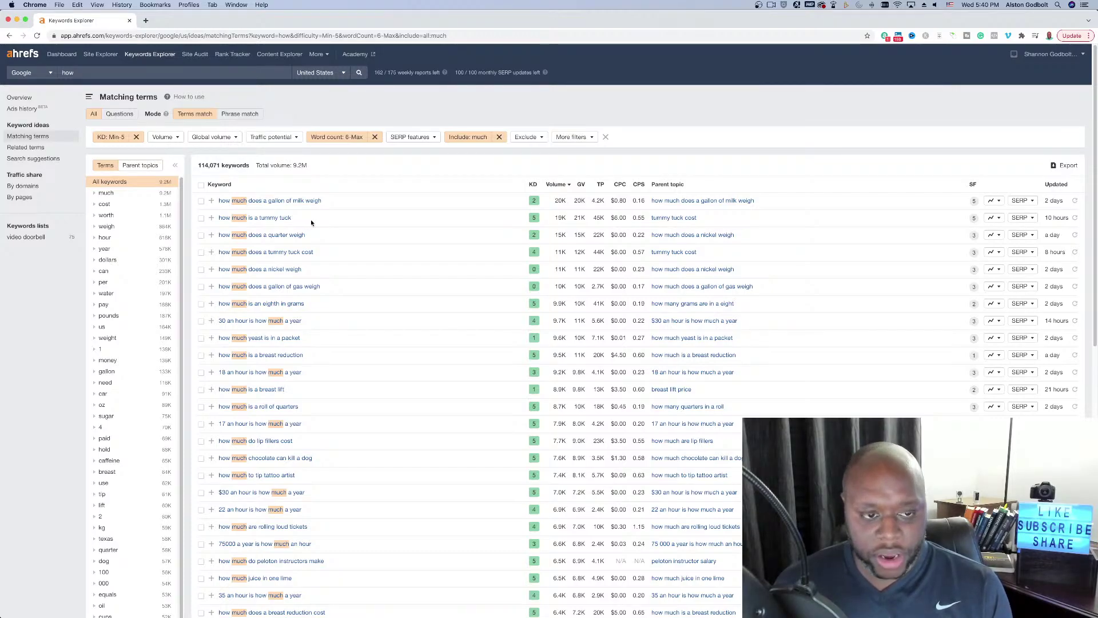
Copy the keyword "how much is a tummy tuck" and try to paste it into the search field of youtube.com in a new tab.
drag(312, 221, 216, 220)
key(super+c)
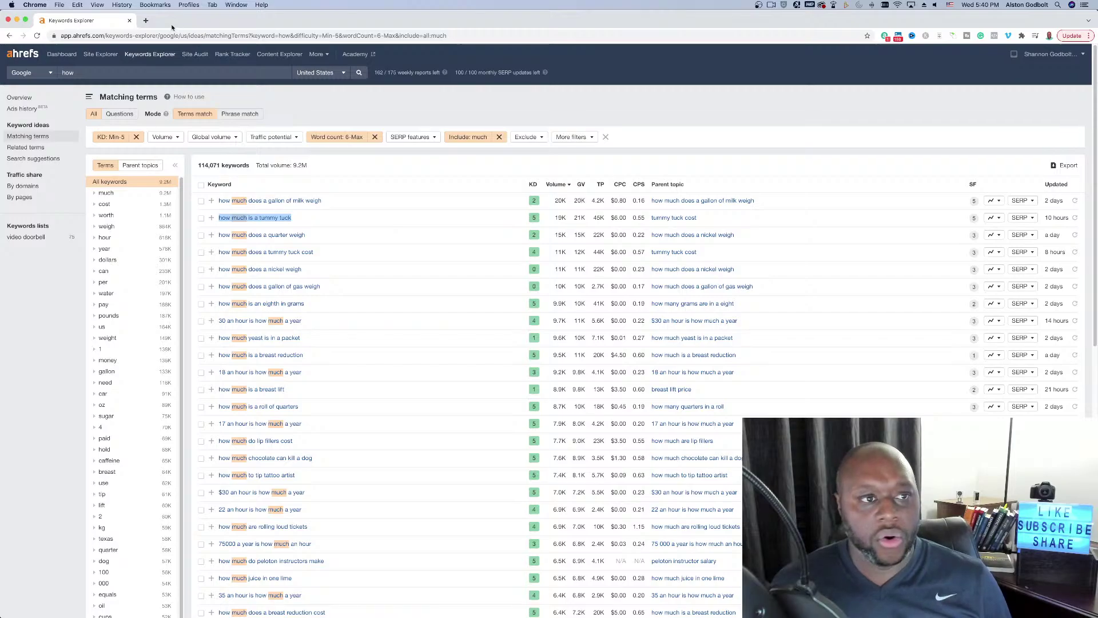
click(146, 21)
text(youtube.com)
key(Return)
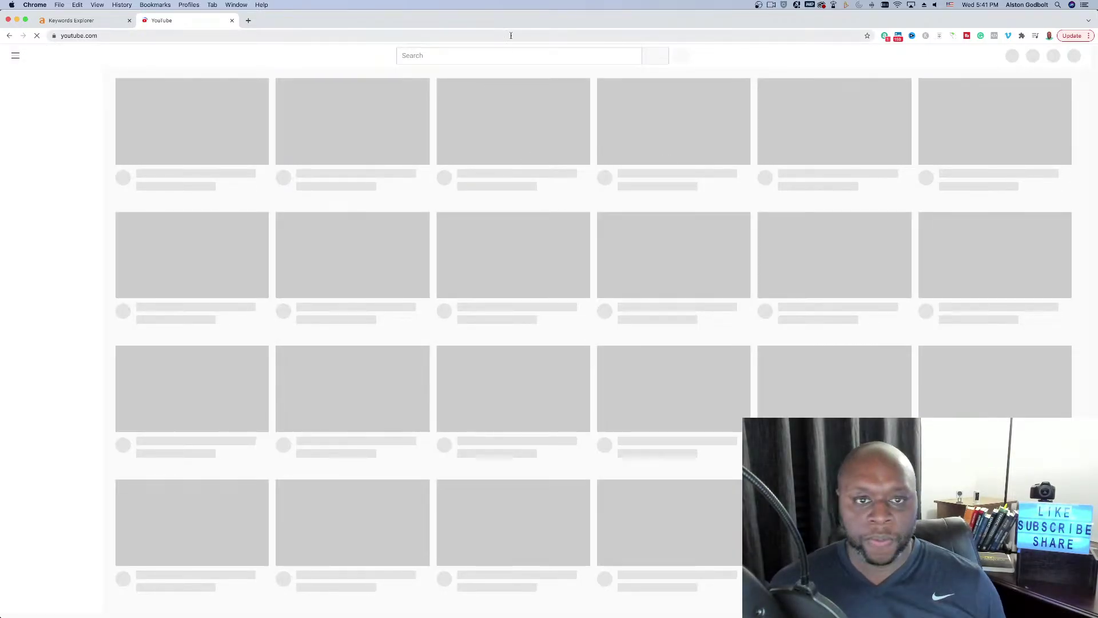
click(423, 55)
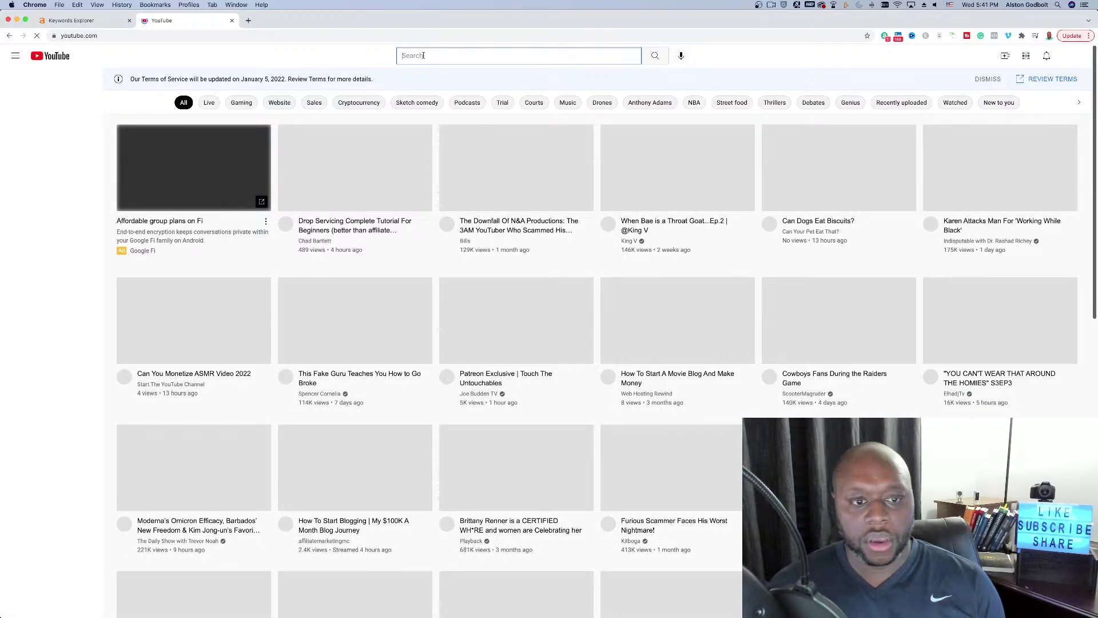
key(super+v)
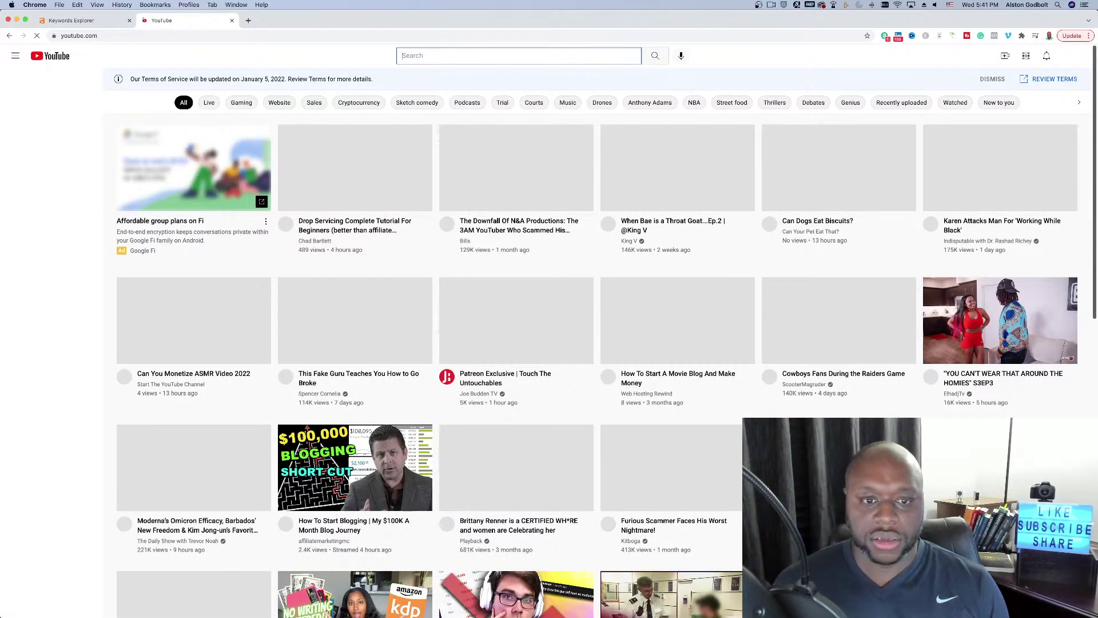
Remove the word count filter from the matching terms and return to YouTube.
click(92, 22)
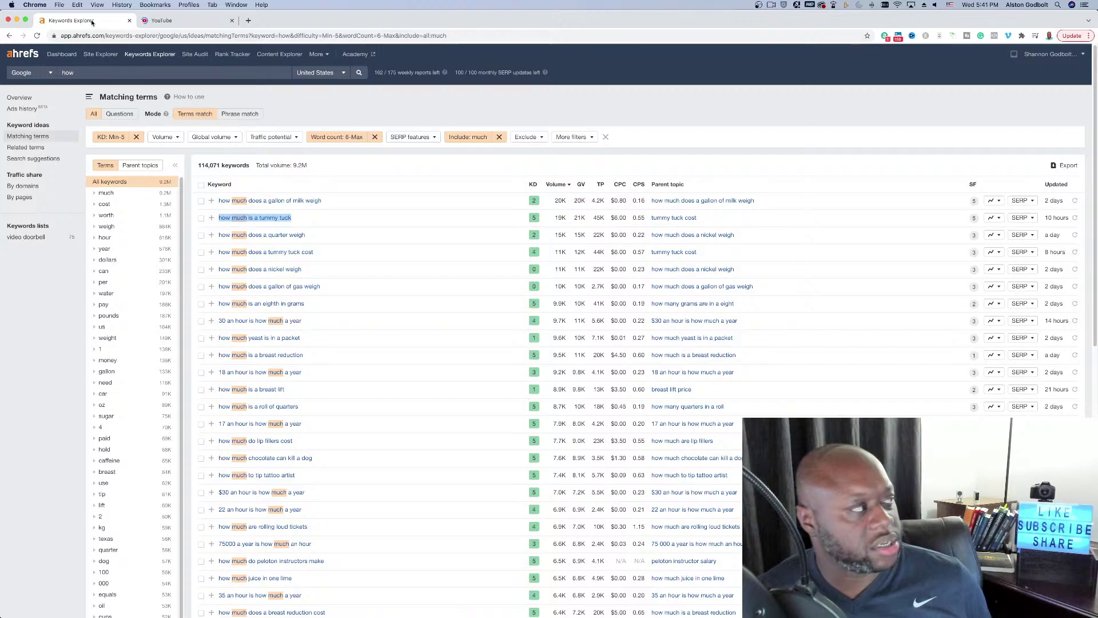
click(376, 138)
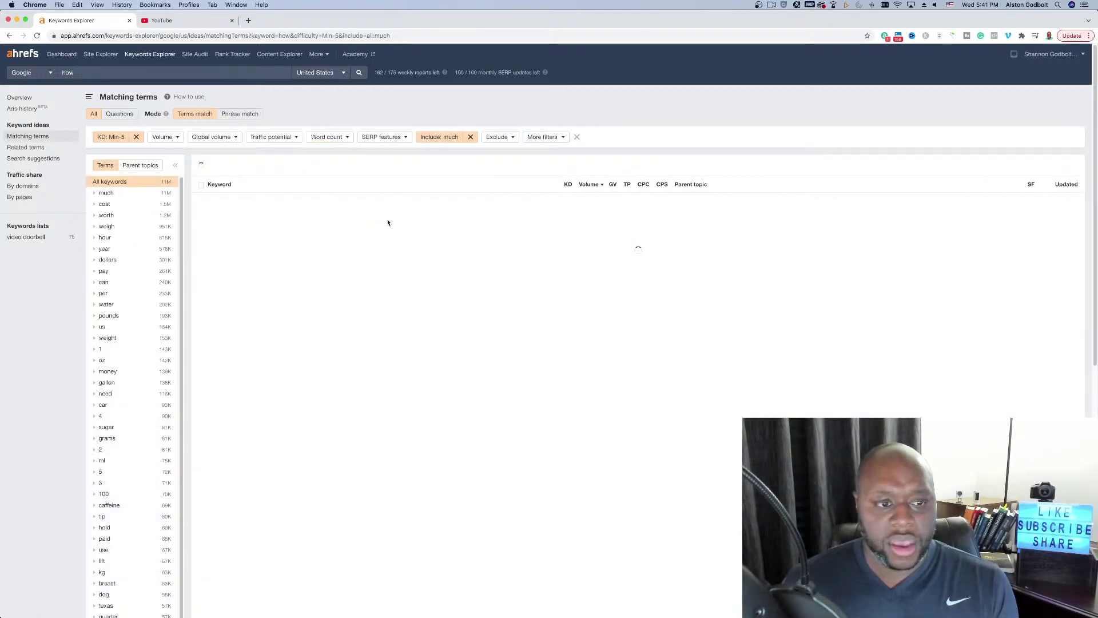
click(173, 25)
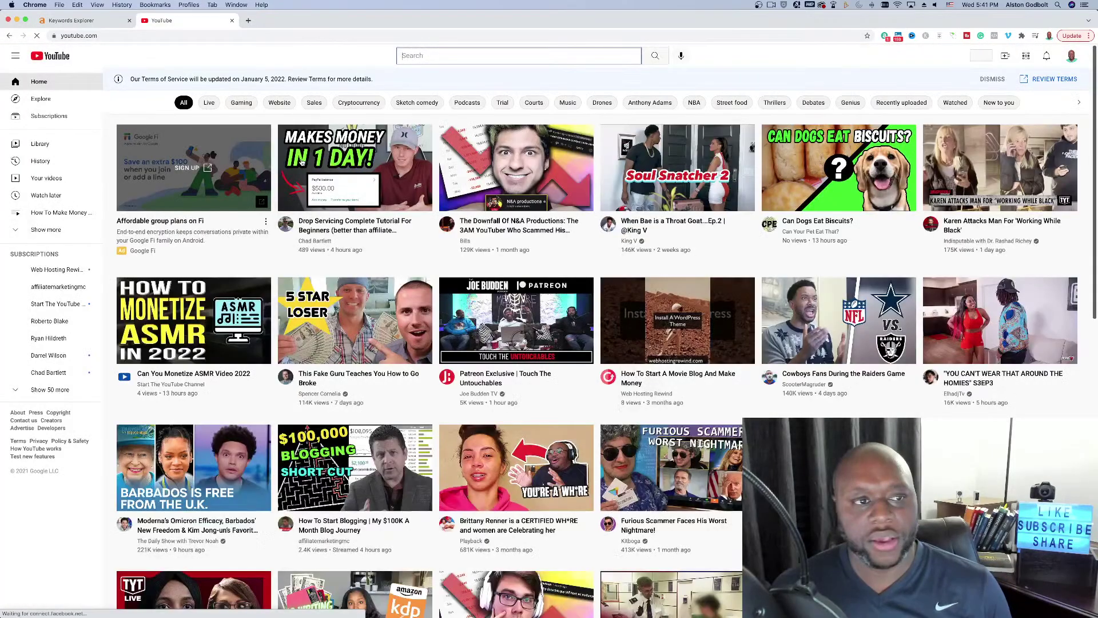
Search YouTube for "how much is a tummy tuck" and examine the competing videos and their view counts.
click(446, 55)
key(super+v)
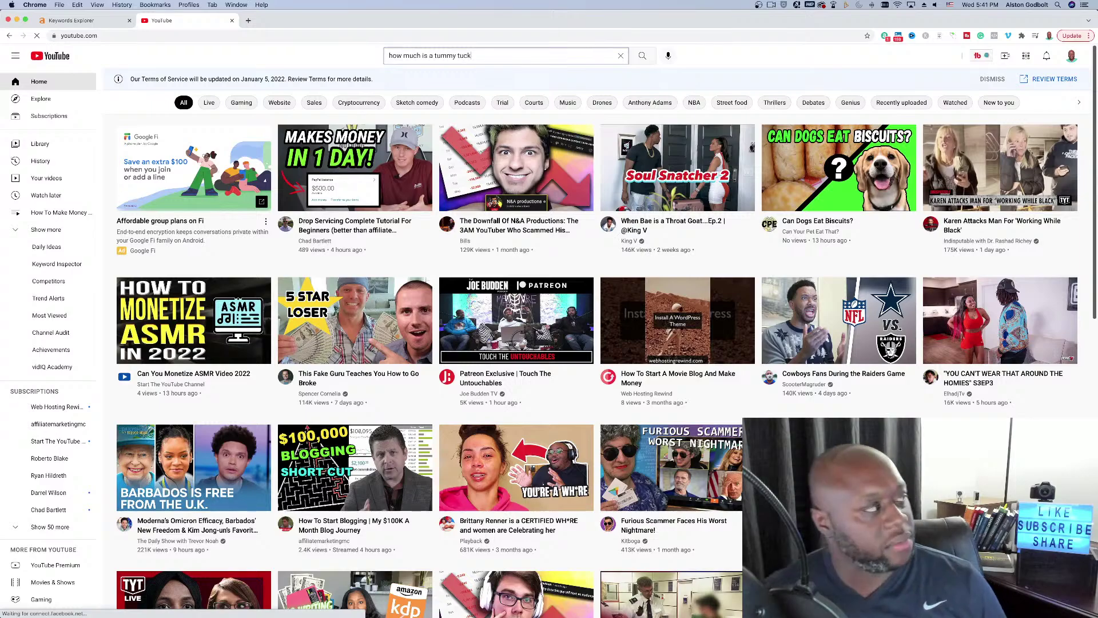
key(Return)
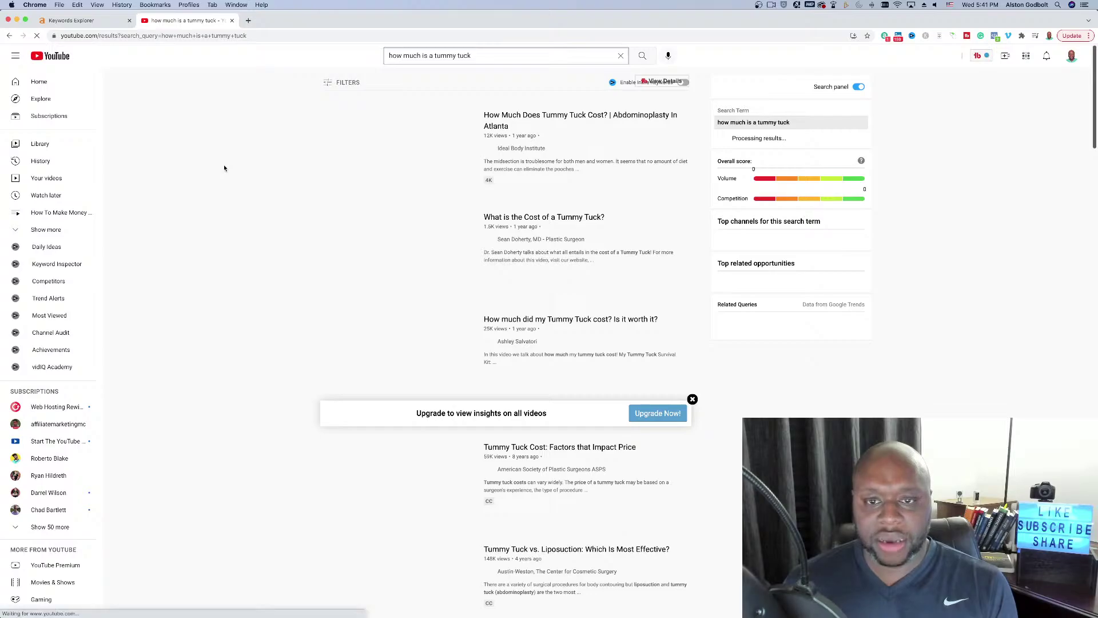
scroll(224, 168, down, 1)
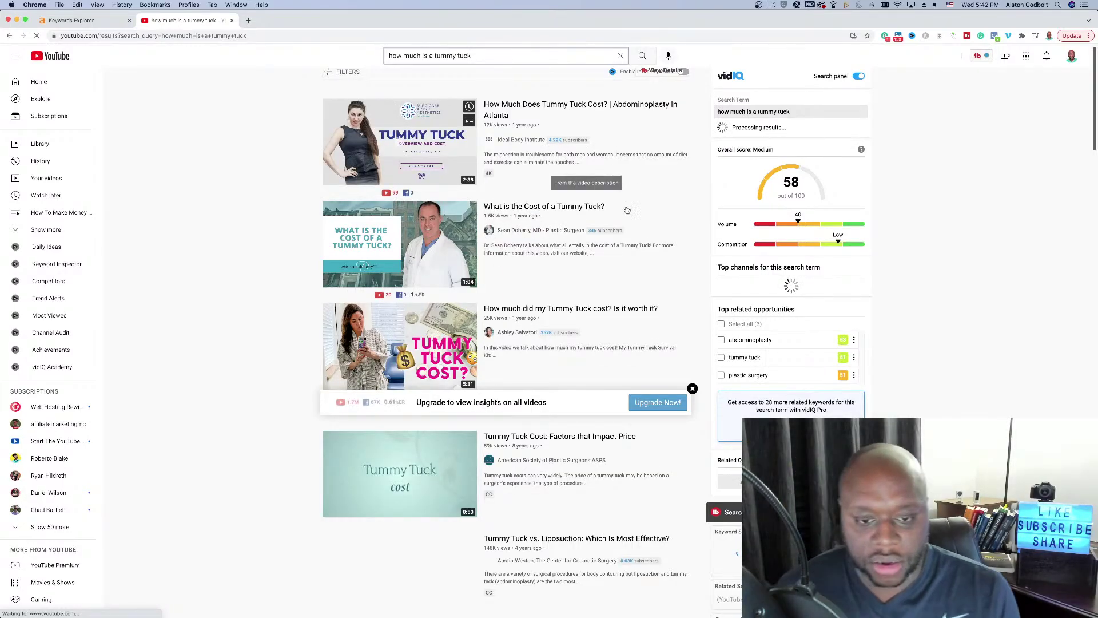
scroll(608, 208, down, 3)
scroll(607, 208, down, 5)
scroll(608, 209, up, 3)
scroll(607, 210, down, 6)
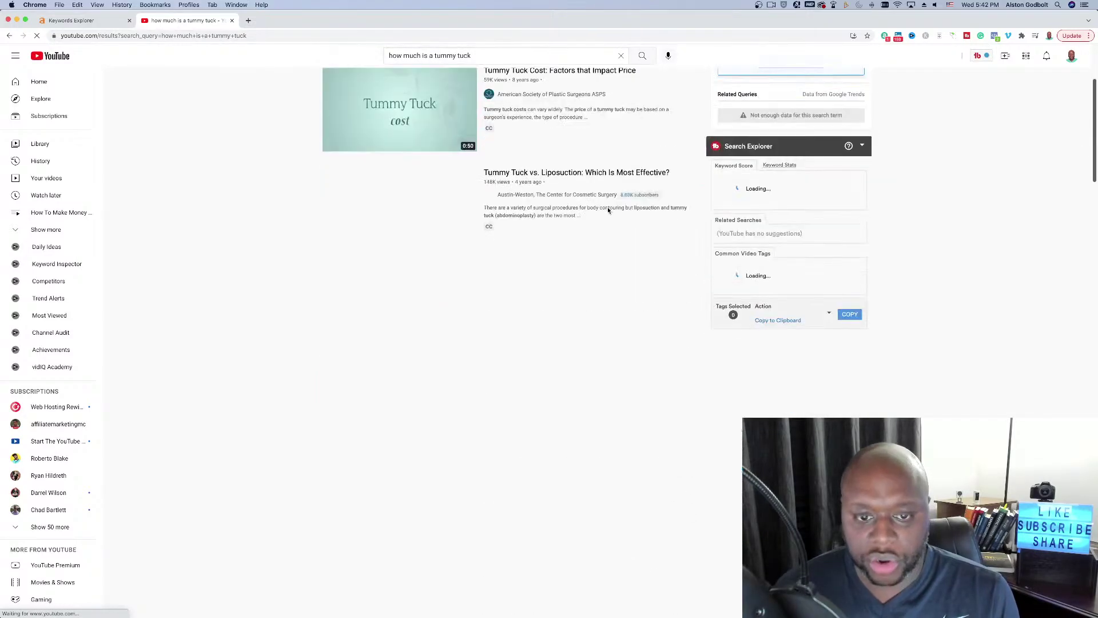
Return to the Ahrefs matching terms and copy the keyword "how much does microblading cost".
click(92, 21)
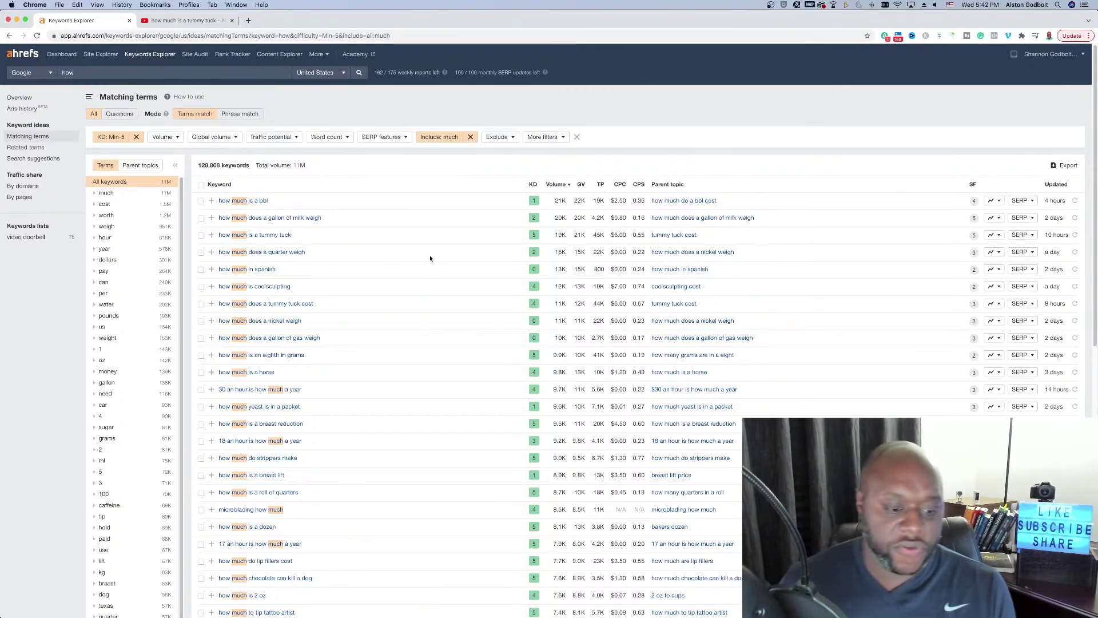
scroll(469, 240, down, 3)
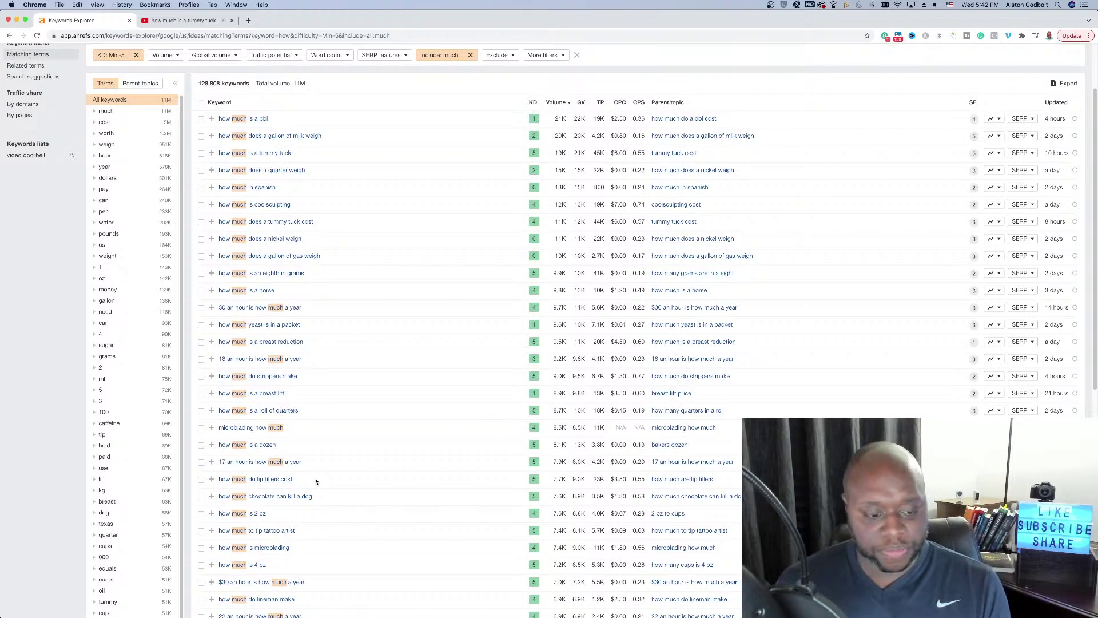
scroll(429, 526, down, 5)
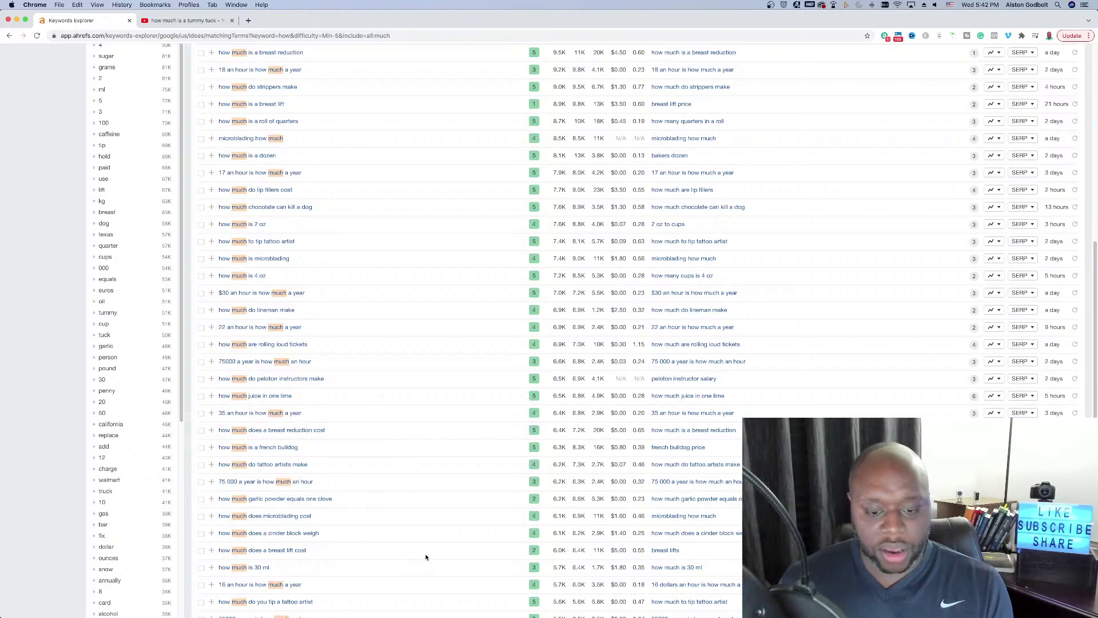
scroll(426, 561, down, 3)
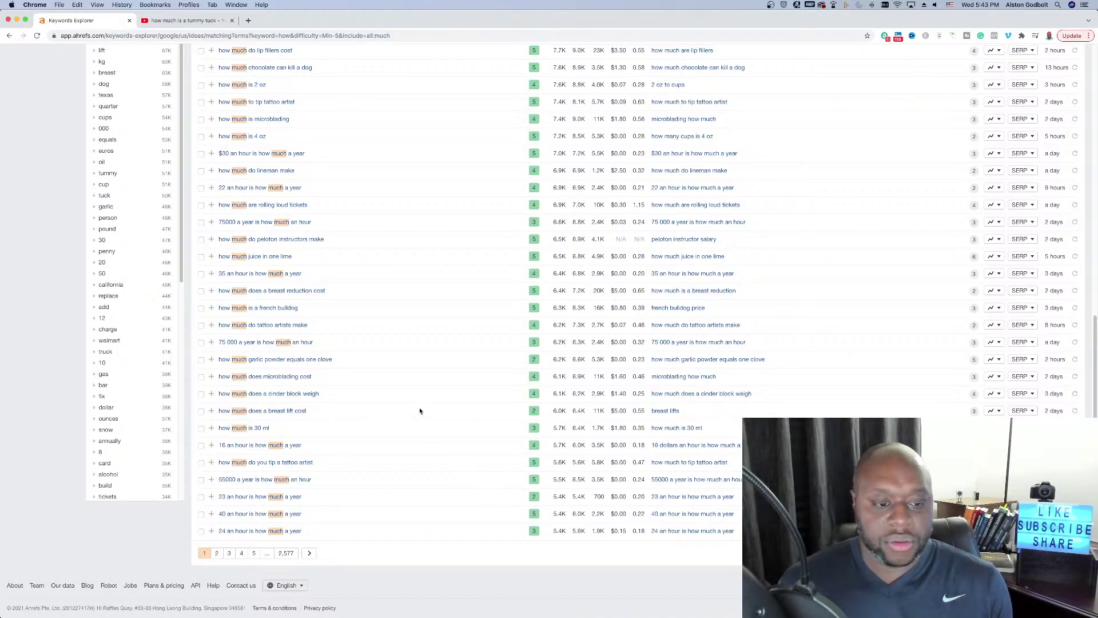
drag(325, 378, 217, 378)
key(super+c)
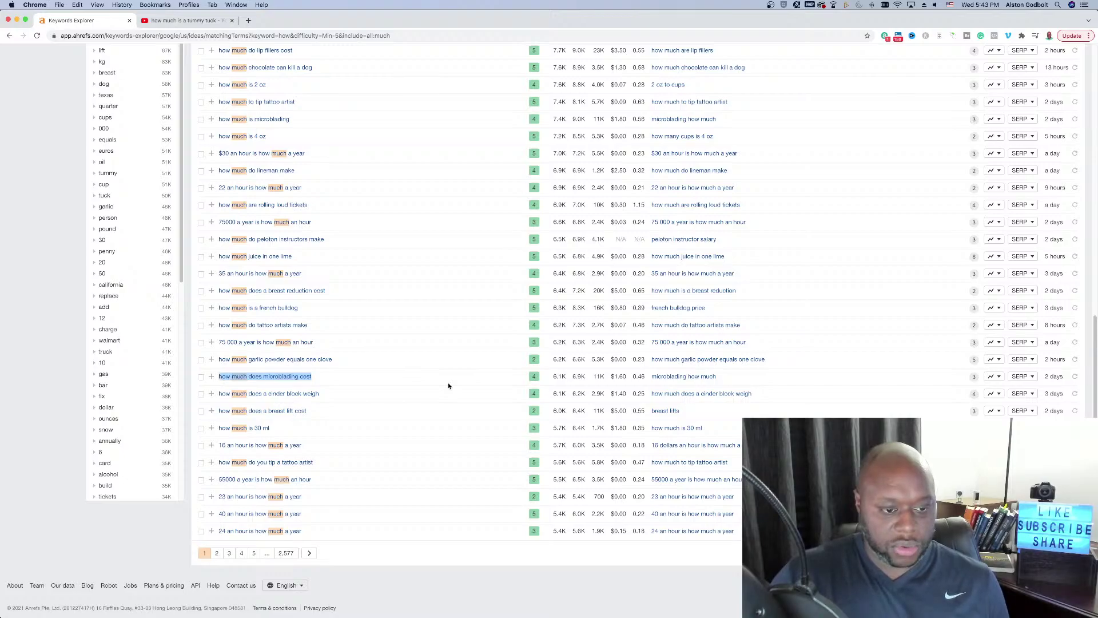
Search Google for the copied keyword "how much does microblading cost" in a new tab.
click(250, 20)
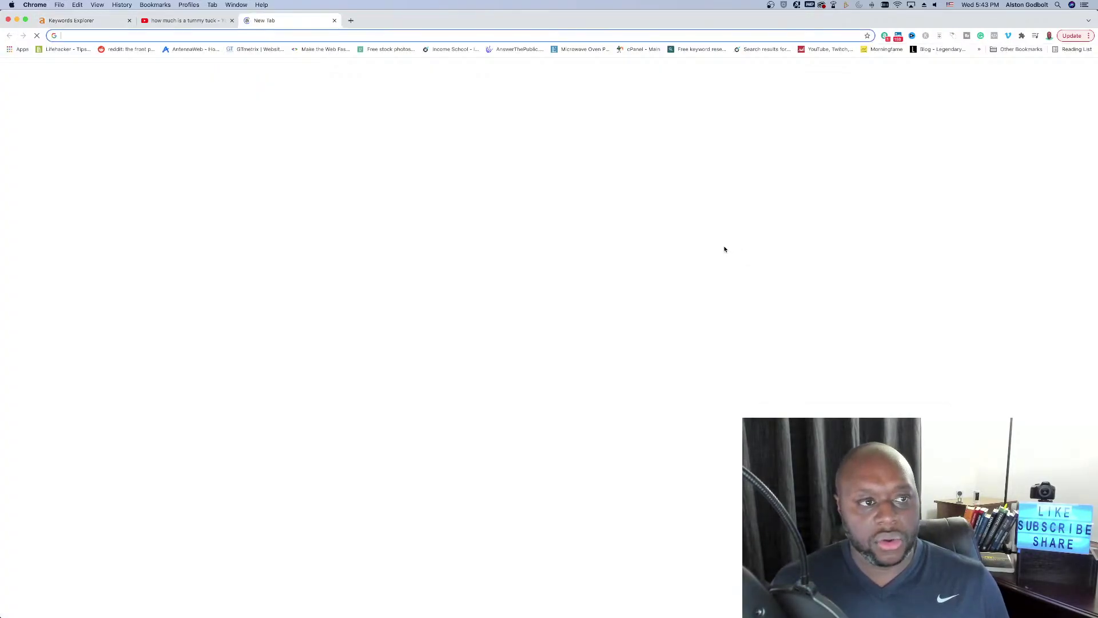
key(super+v)
key(Return)
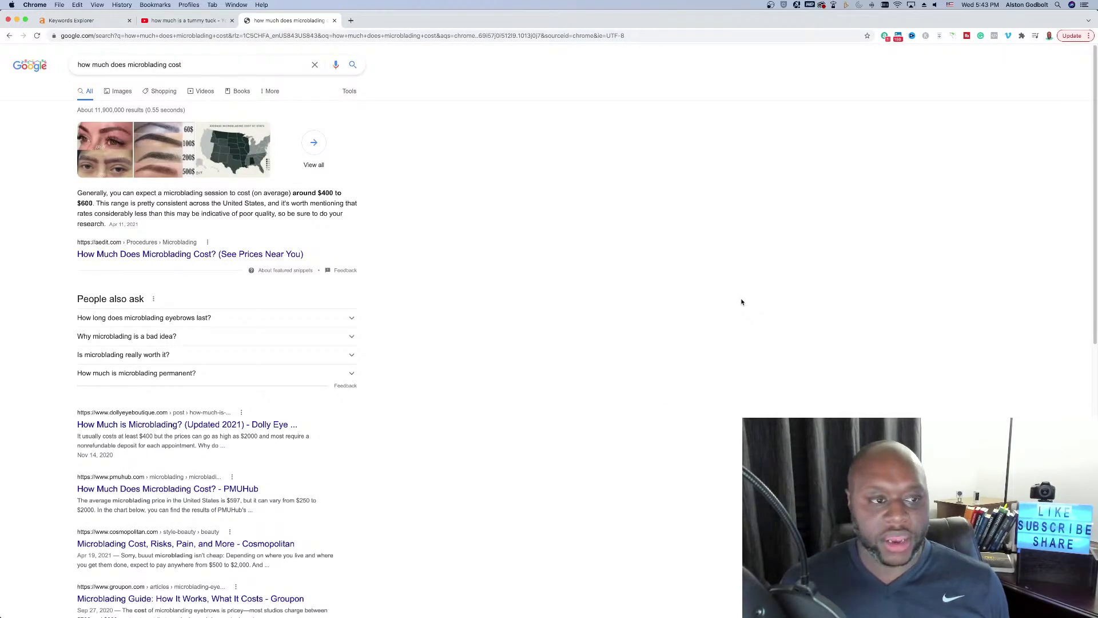
Open the aedit.com and dollyeyeboutique.com microblading cost results in separate new tabs.
right_click(151, 255)
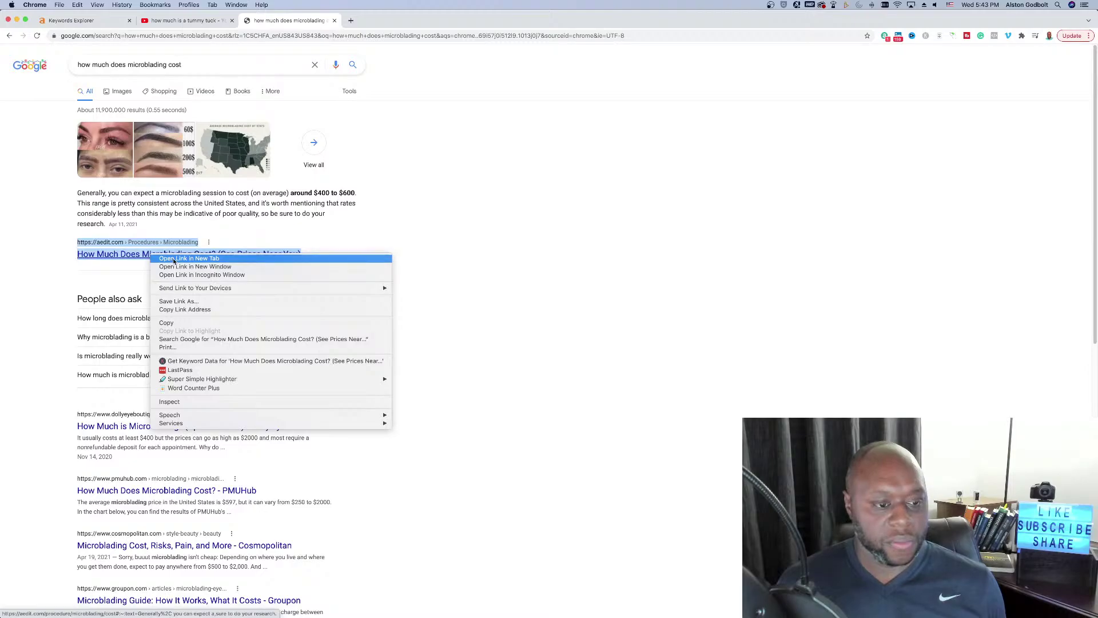
click(174, 259)
right_click(173, 428)
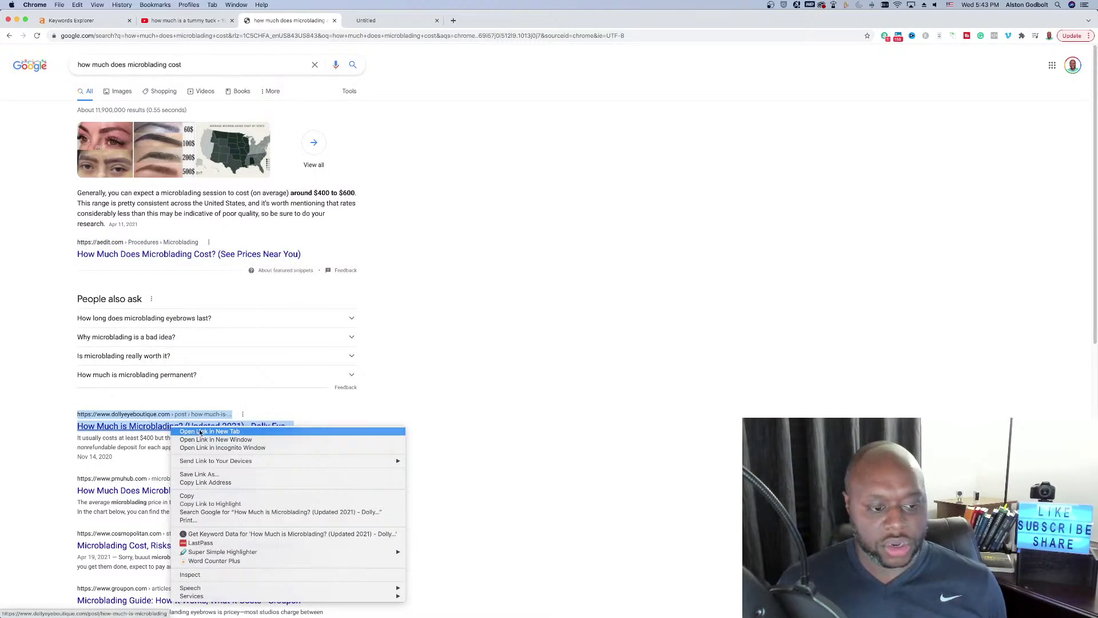
click(199, 433)
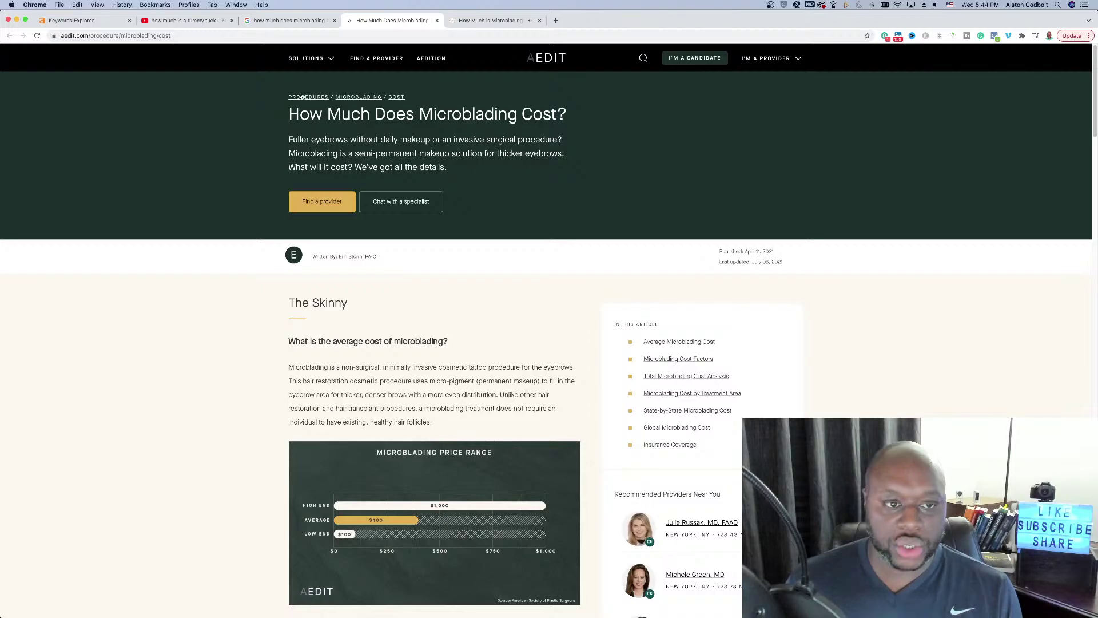
Select the AEDIT article from its title through the insurance section and count its words with Word Counter Plus.
drag(289, 113, 504, 379)
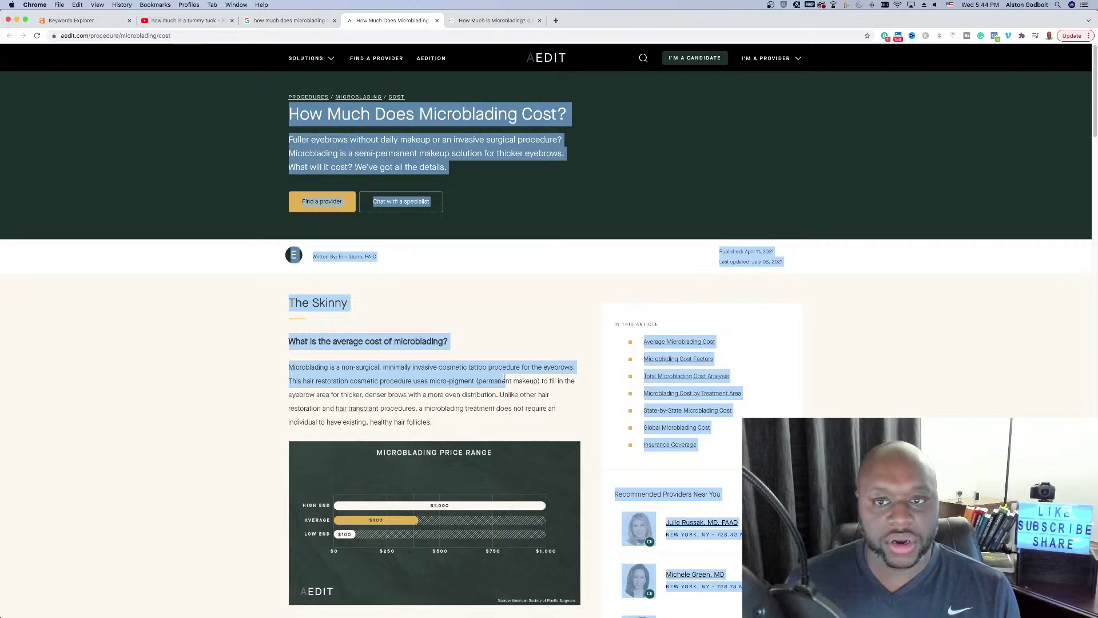
scroll(504, 378, down, 20)
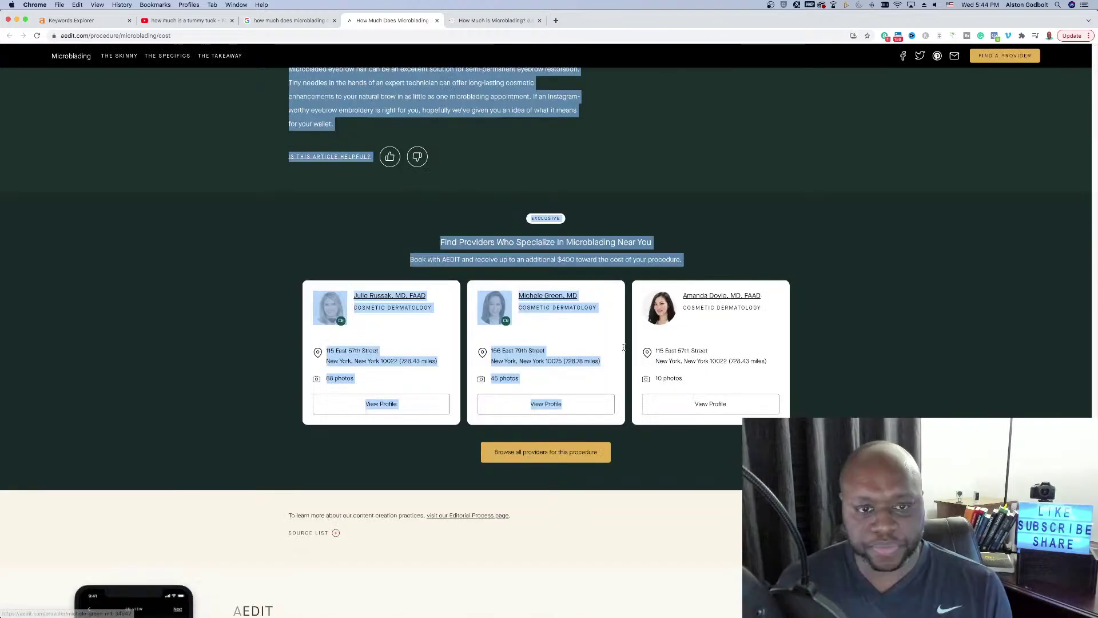
scroll(613, 349, up, 4)
drag(613, 349, 384, 156)
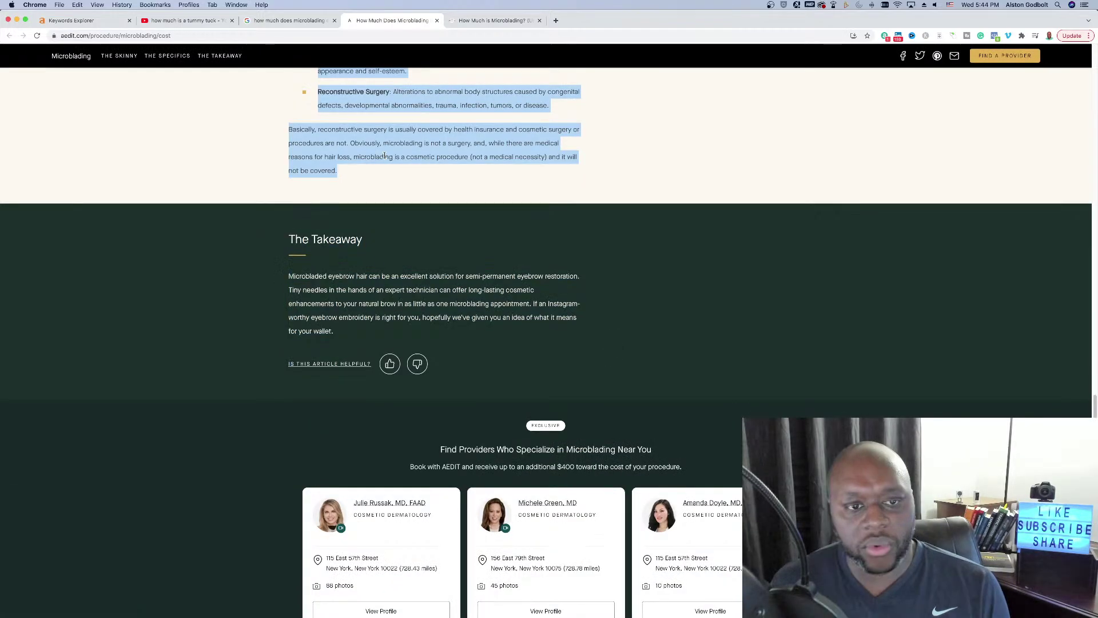
right_click(386, 151)
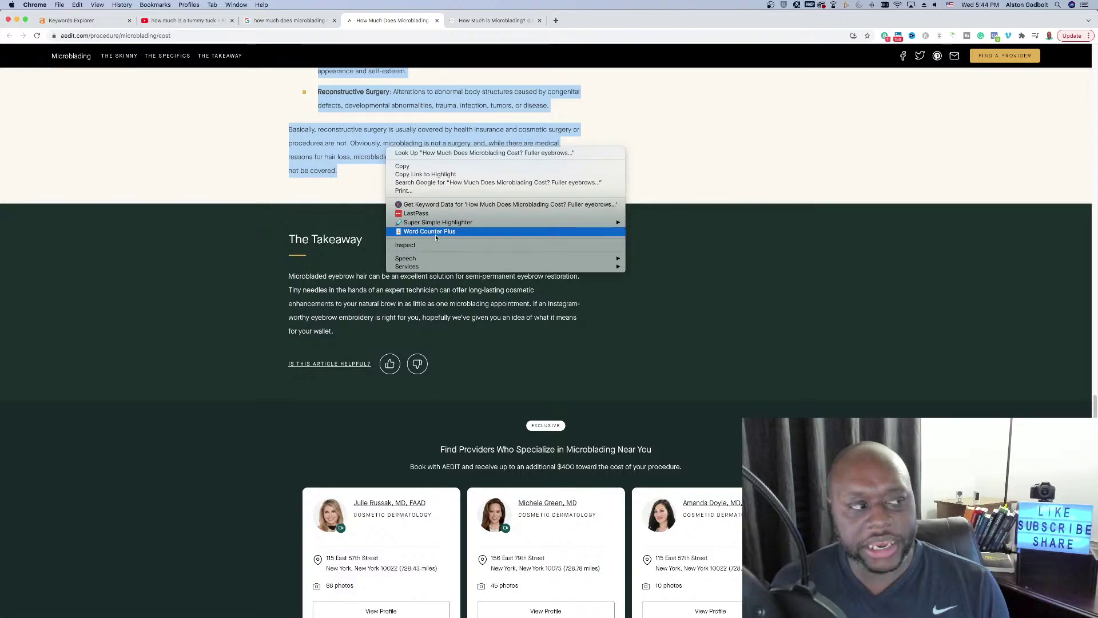
click(436, 232)
scroll(436, 238, down, 3)
scroll(689, 331, up, 20)
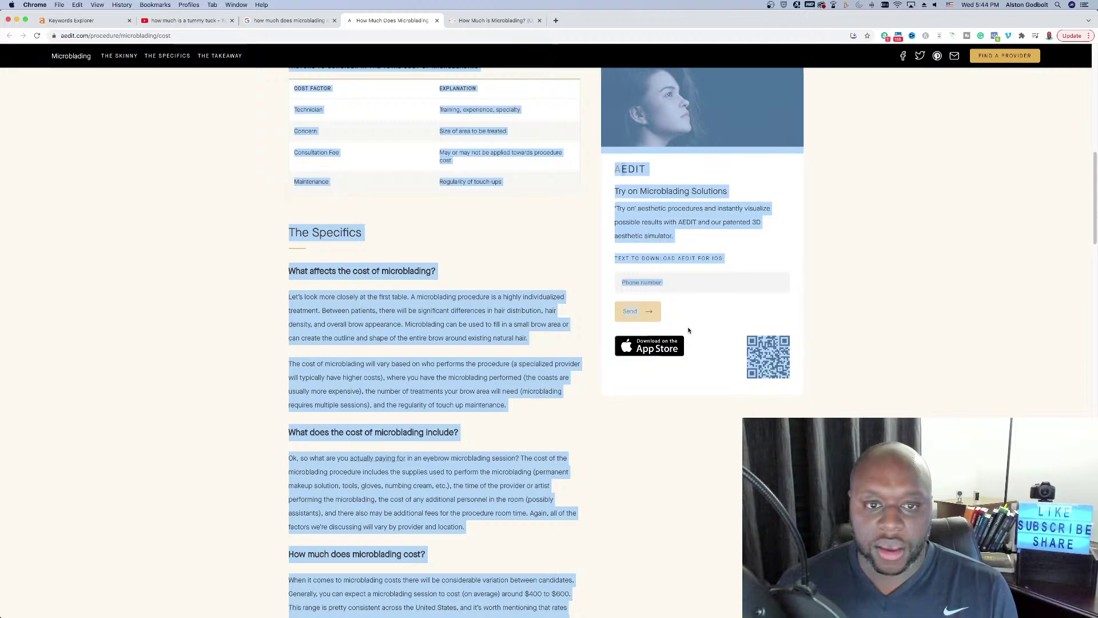
Compare the AEDIT article with the Ahrefs keyword list, clear the text selection and skim the article.
key(super+1)
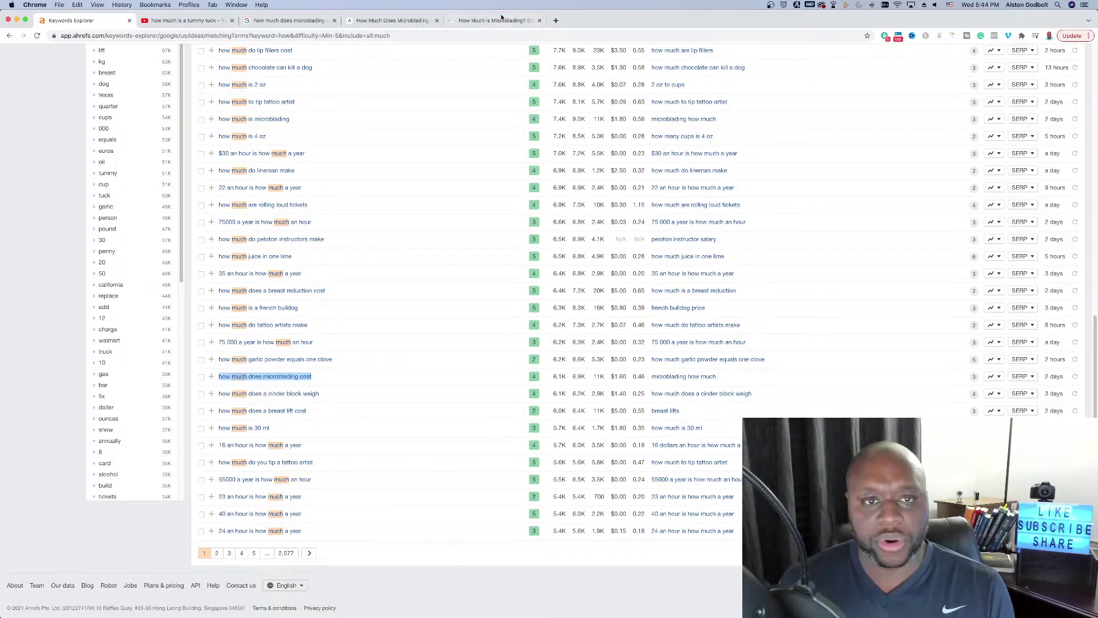
key(super+4)
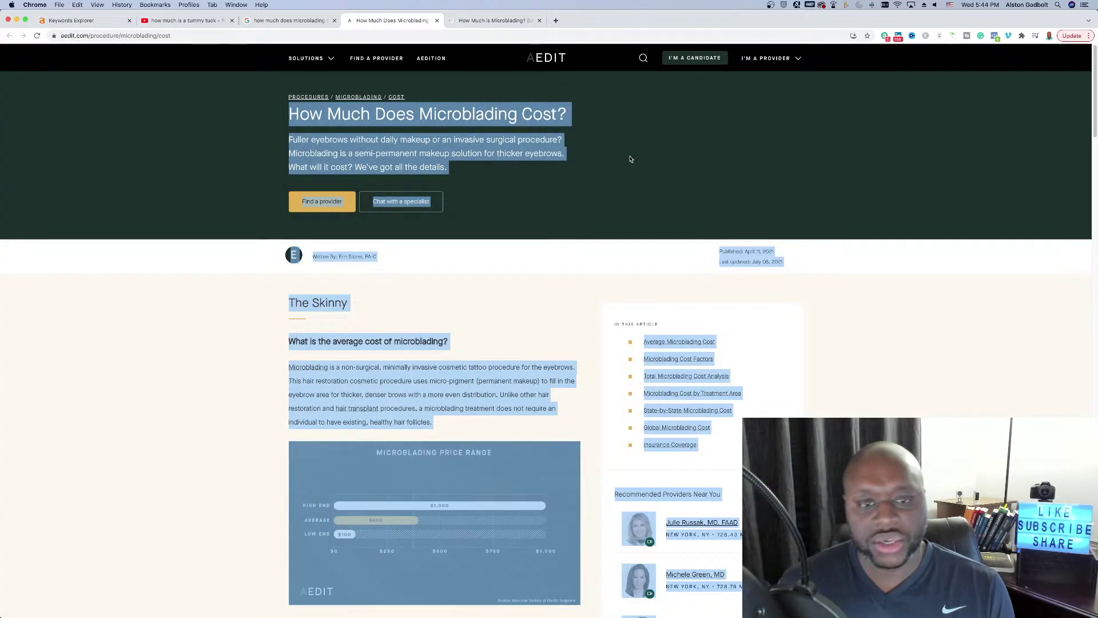
click(196, 438)
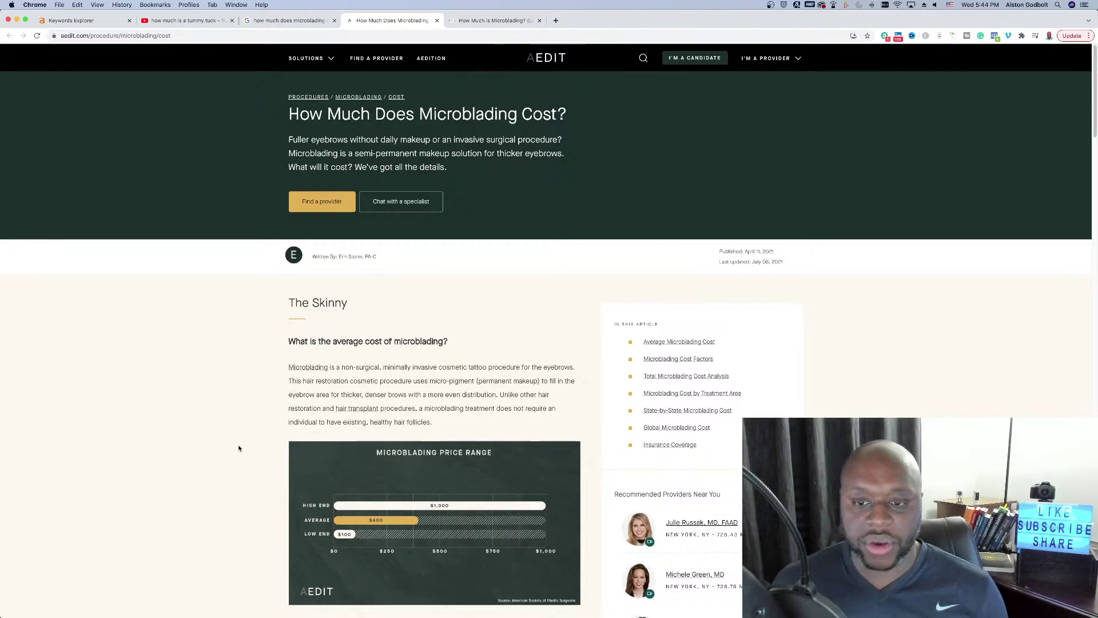
scroll(240, 447, down, 8)
scroll(241, 447, up, 8)
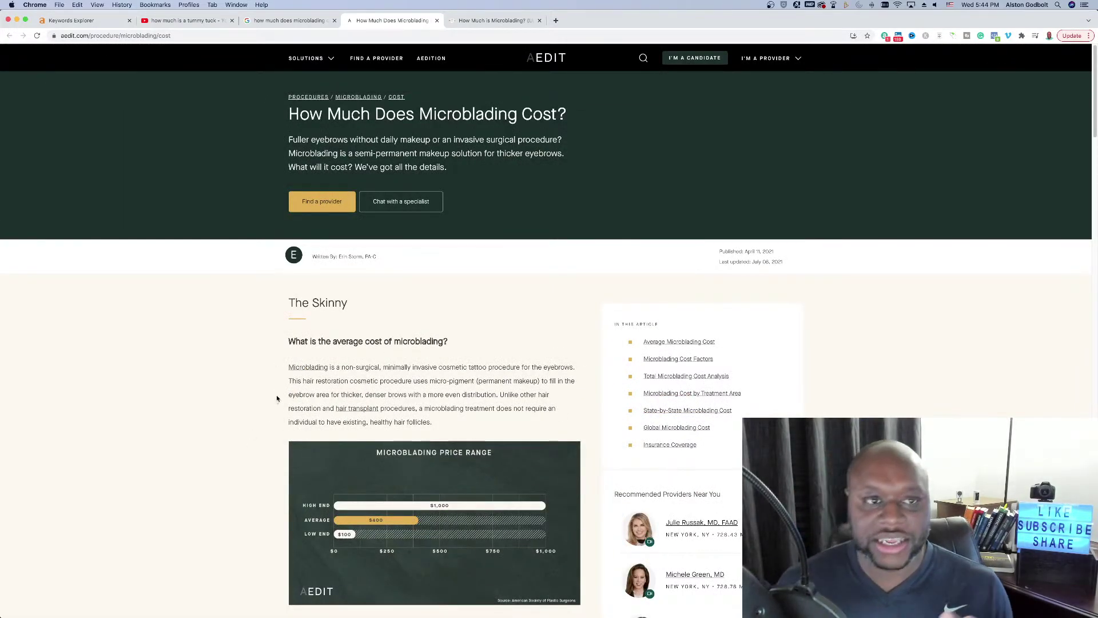
Copy the link address of the AEDIT home page from the site logo and return to Ahrefs.
right_click(543, 58)
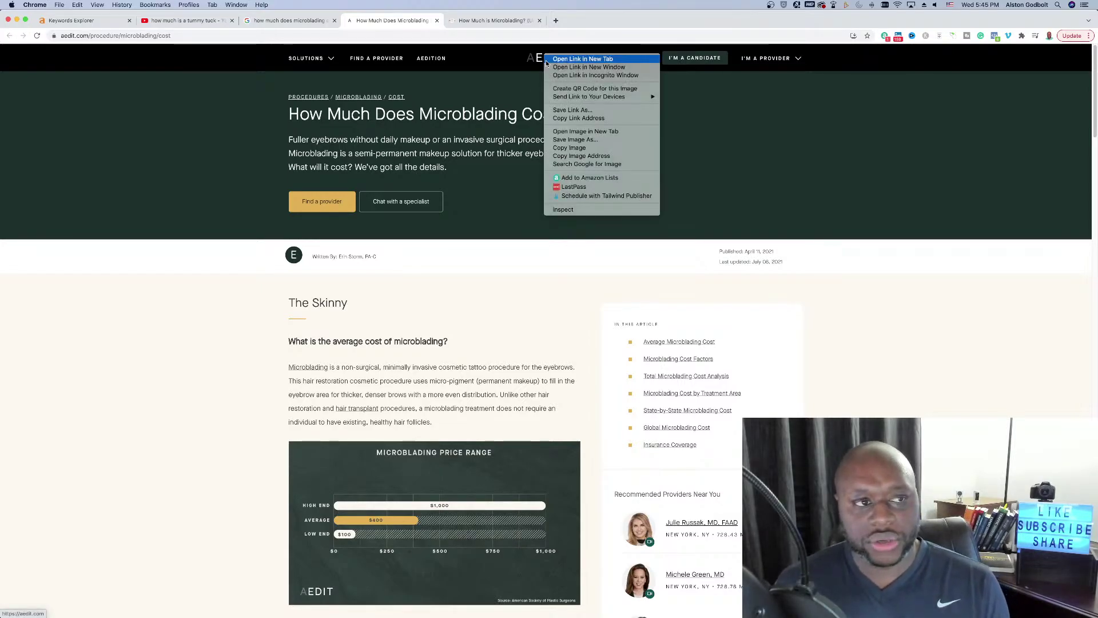
click(598, 118)
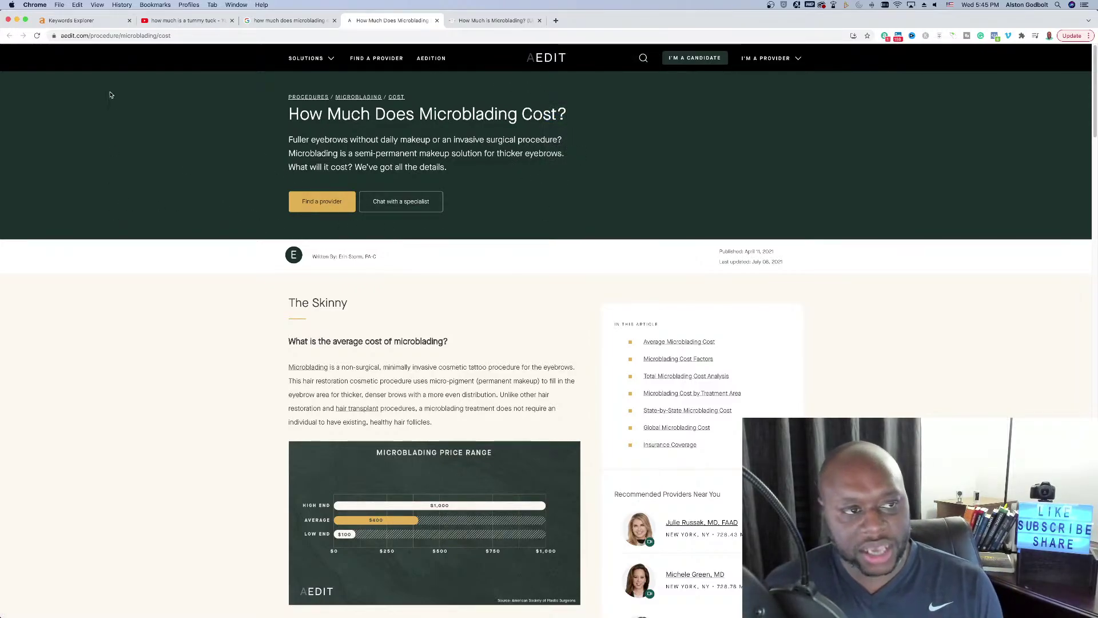
click(94, 20)
scroll(461, 272, up, 20)
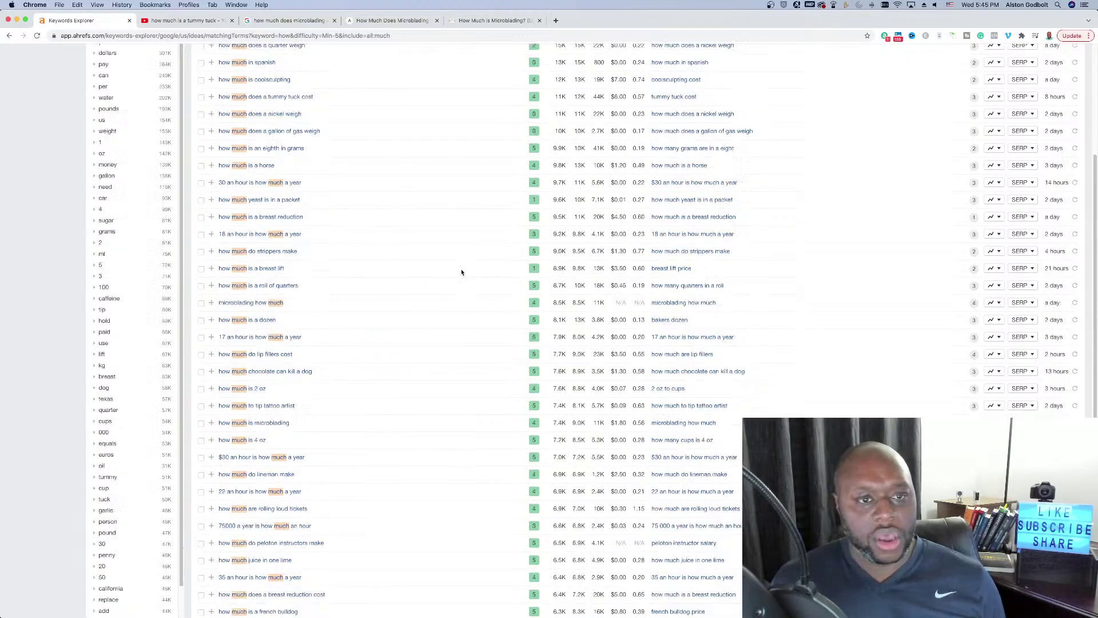
Look up aedit.com in Site Explorer and open its overview and organic keywords report.
click(102, 54)
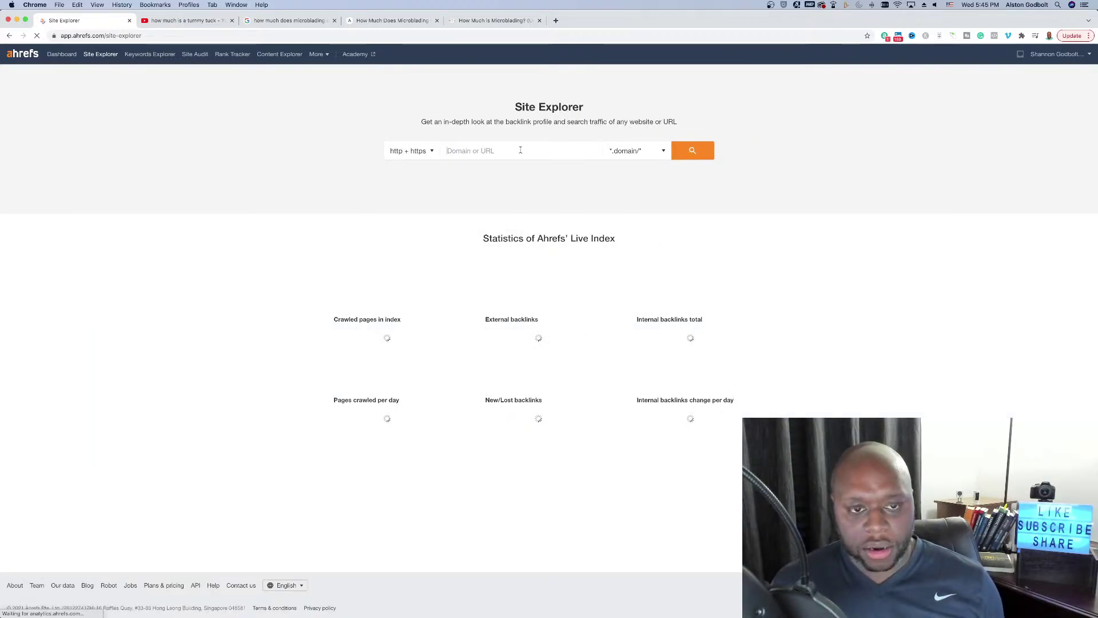
key(super+v)
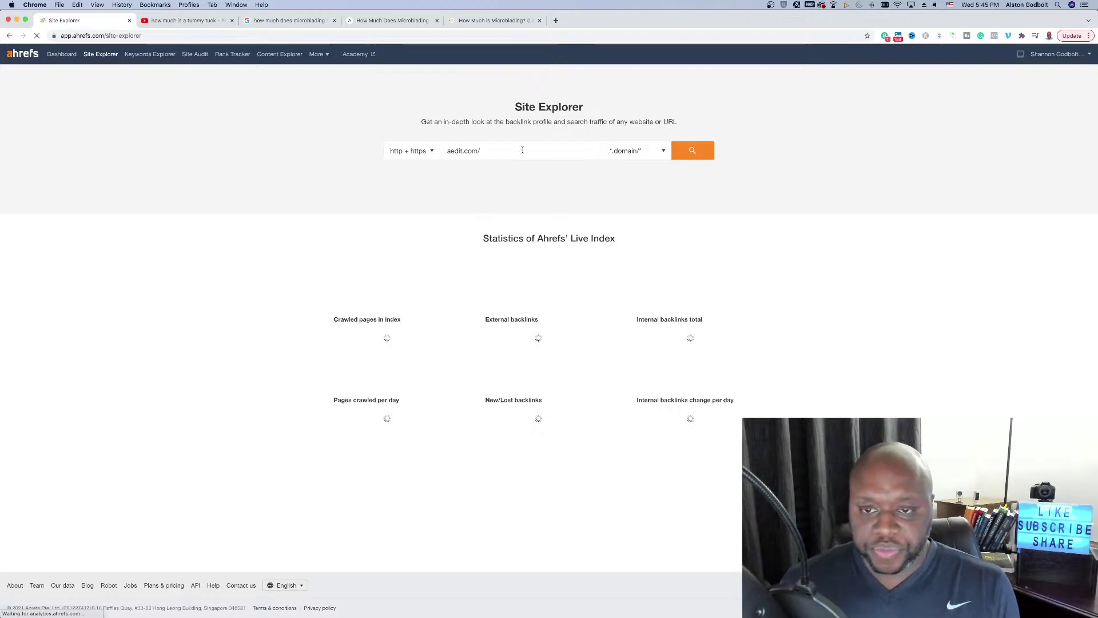
key(Return)
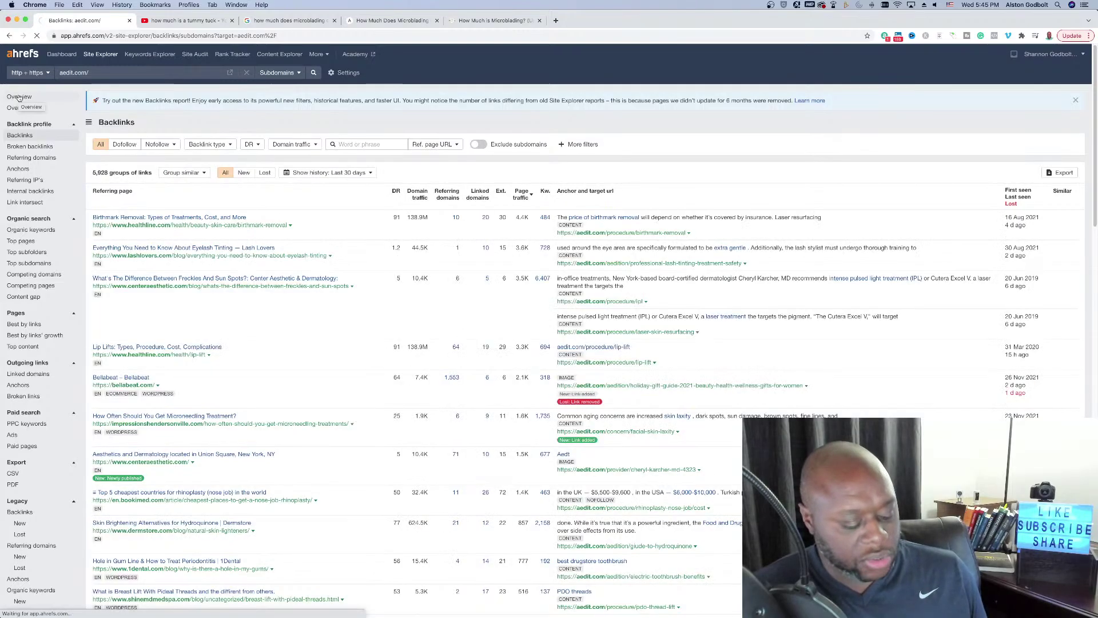
click(19, 97)
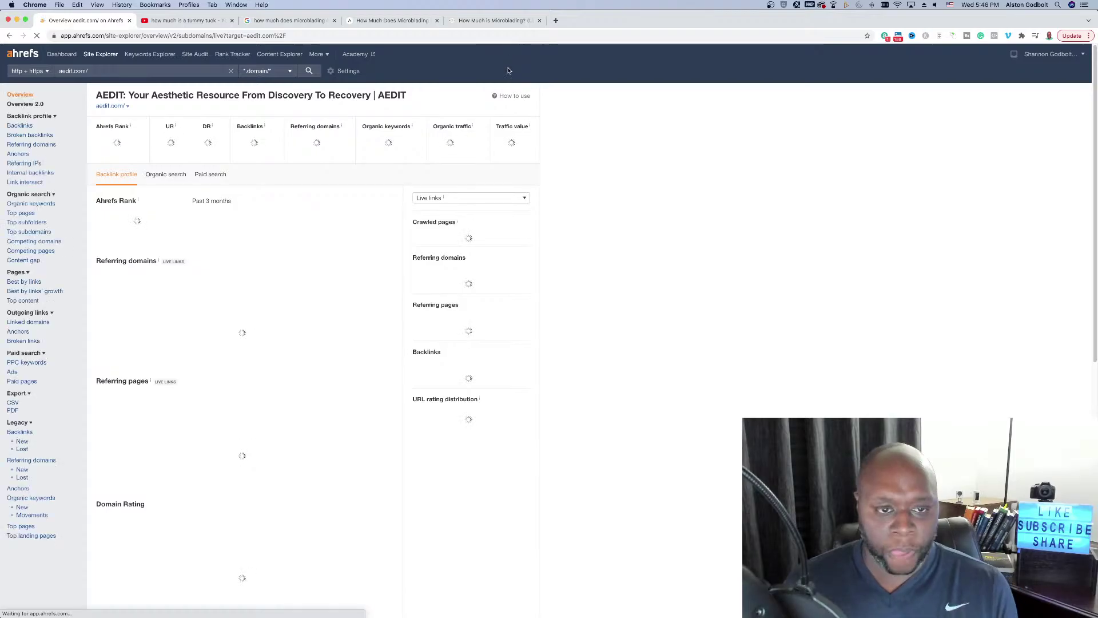
click(386, 146)
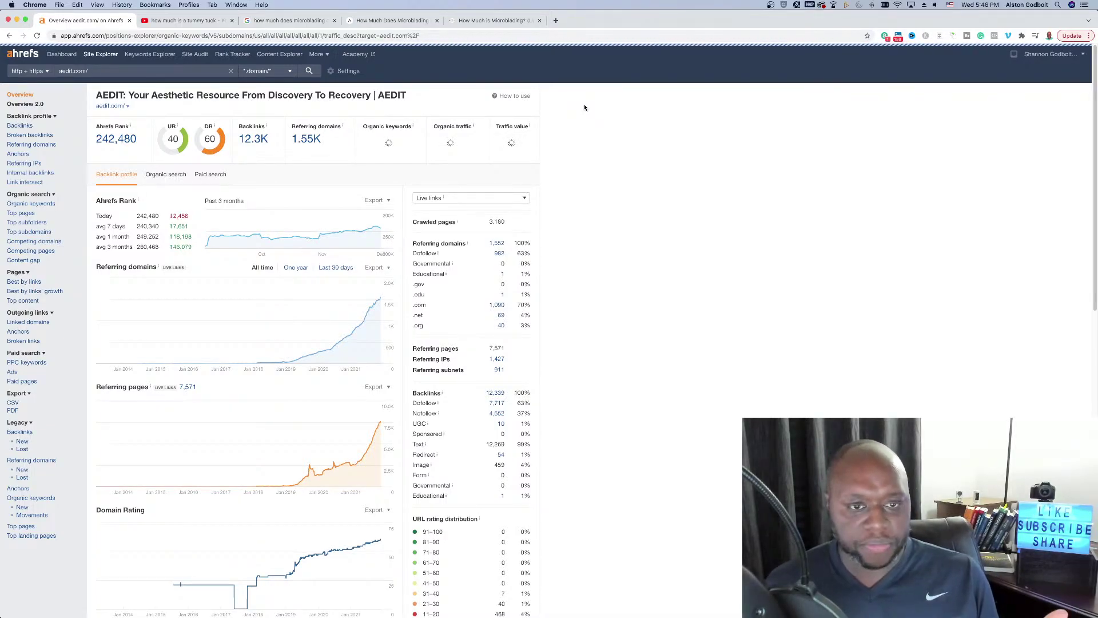
Copy the address of the dollyeyeboutique.com "How Much is Microblading" article and look it up in Site Explorer in a new tab.
click(495, 21)
click(259, 35)
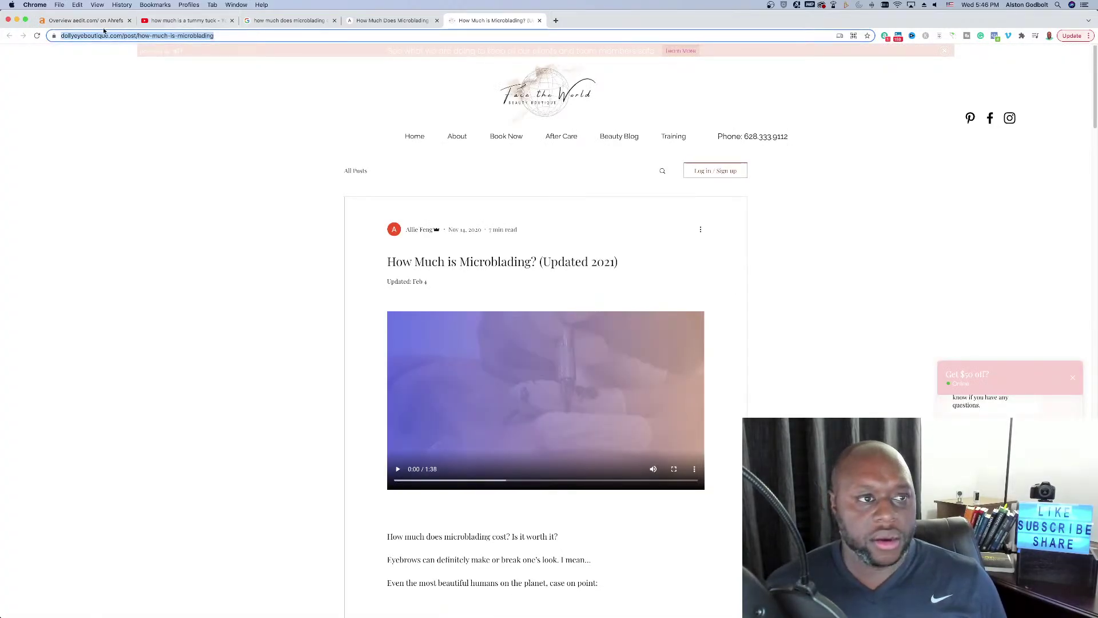
click(86, 20)
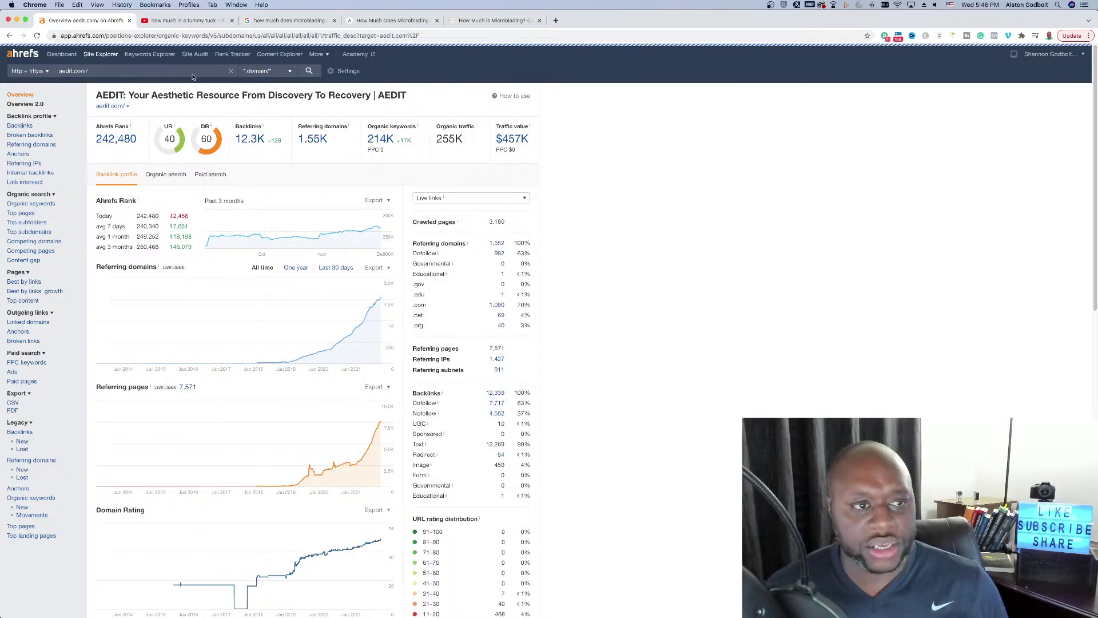
right_click(94, 55)
click(108, 58)
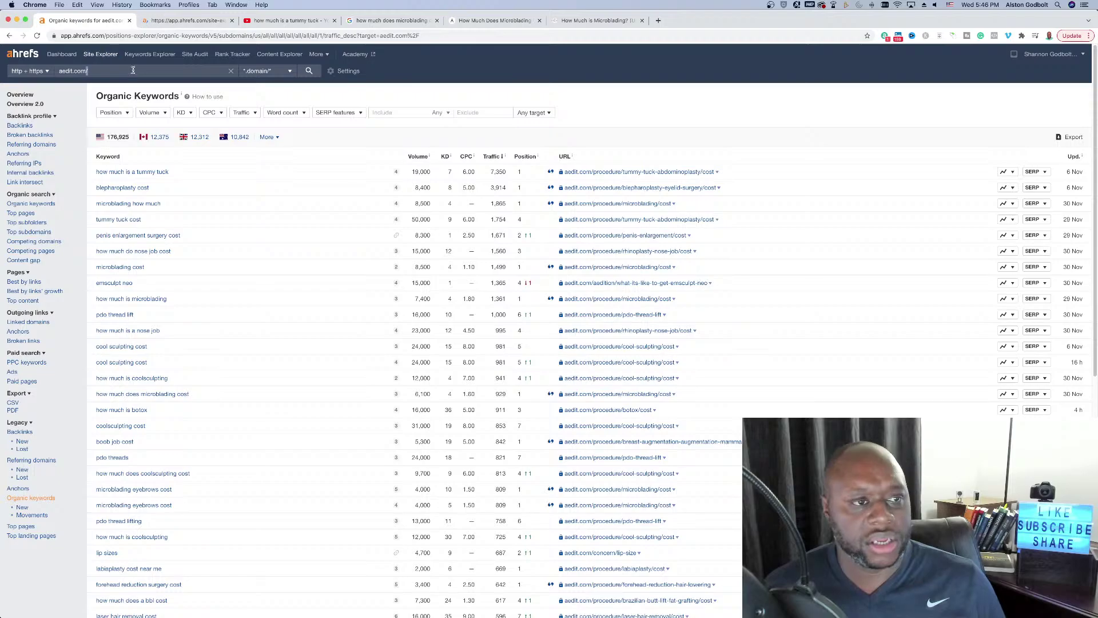
click(190, 28)
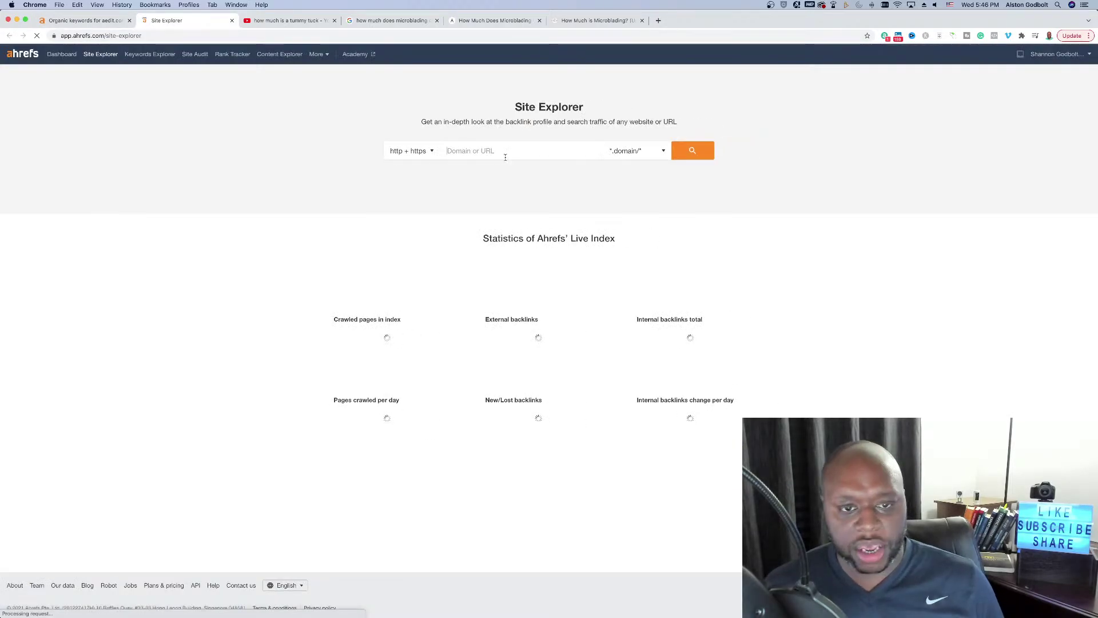
key(super+v)
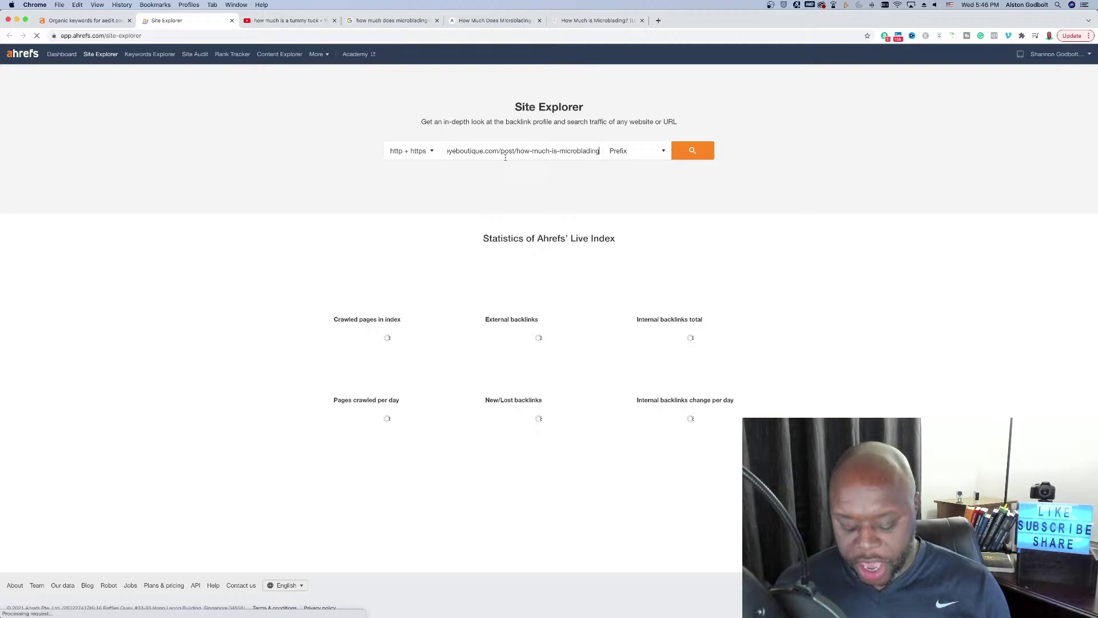
Filter the aedit.com organic keywords to a maximum keyword difficulty of 5.
click(112, 21)
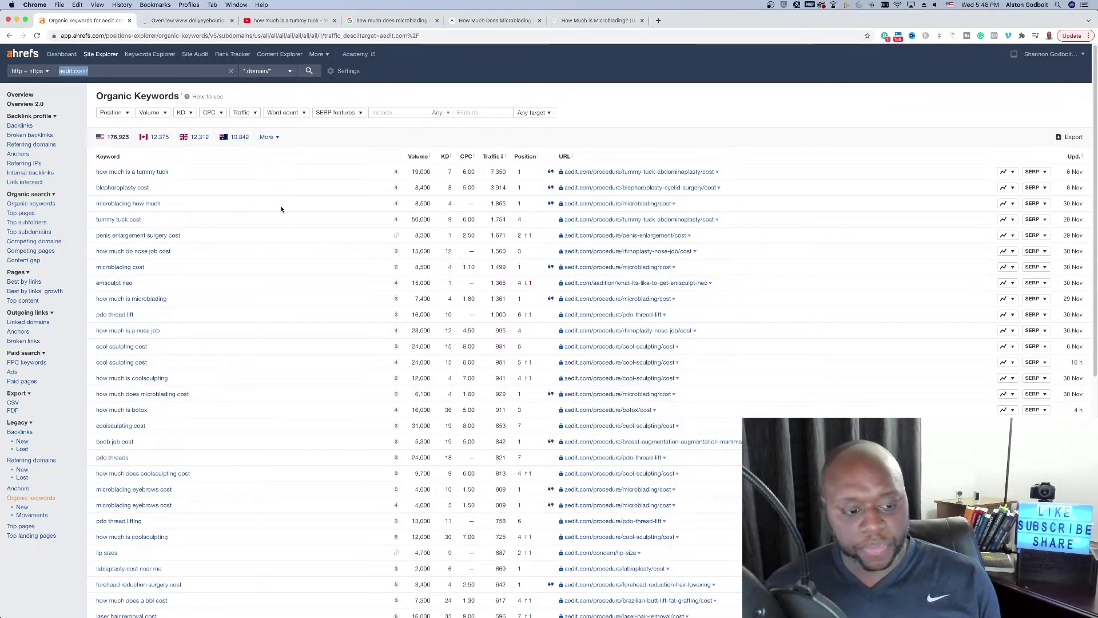
scroll(281, 209, down, 1)
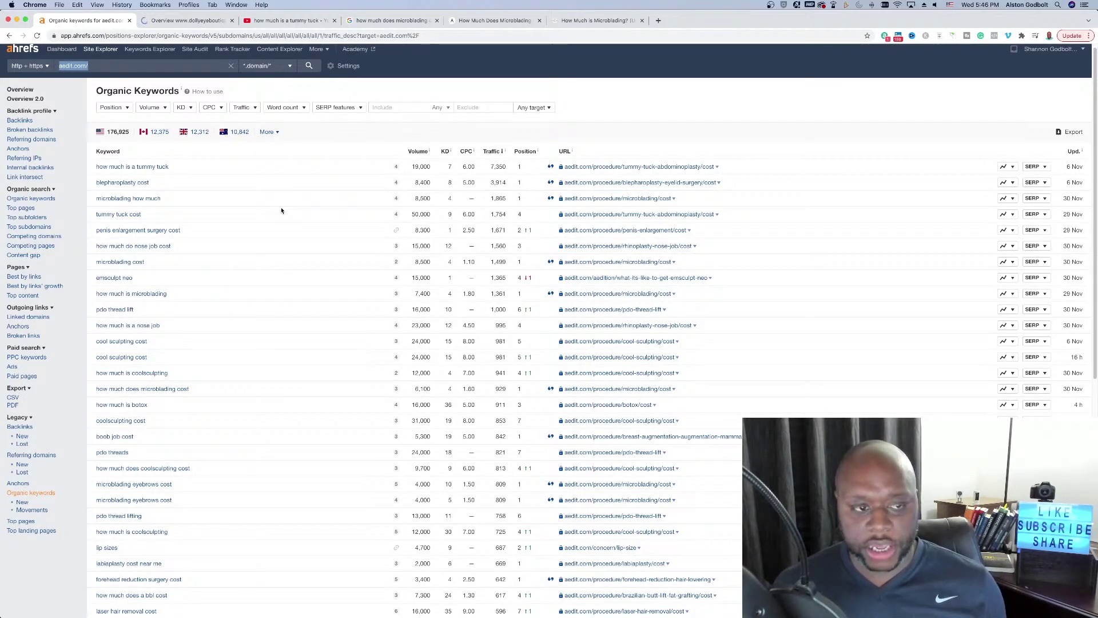
click(184, 108)
click(232, 143)
text(5)
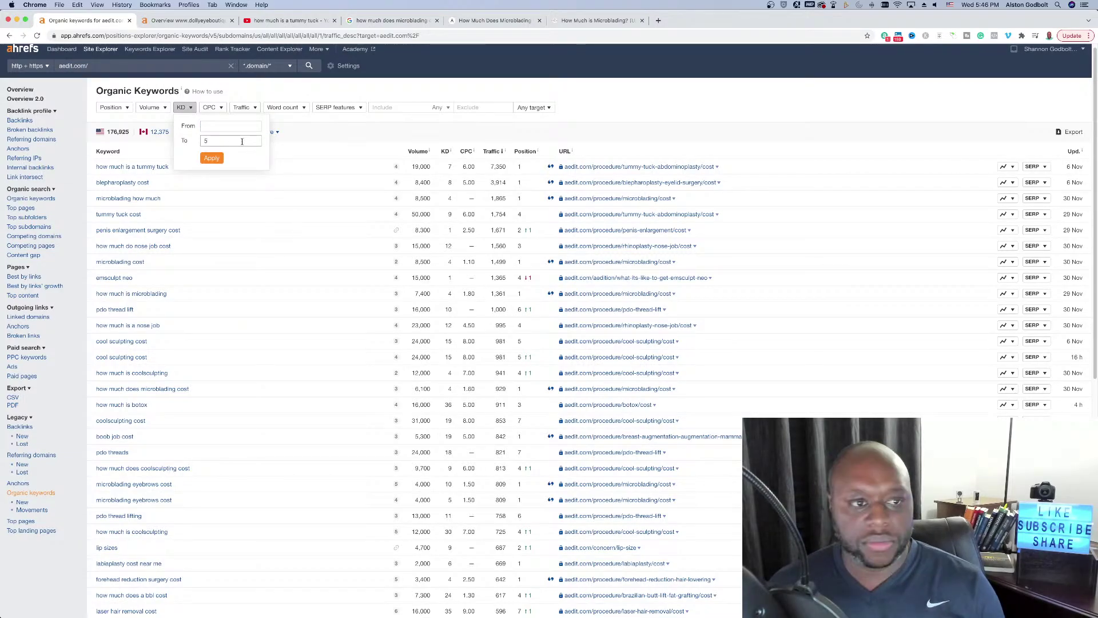
key(Return)
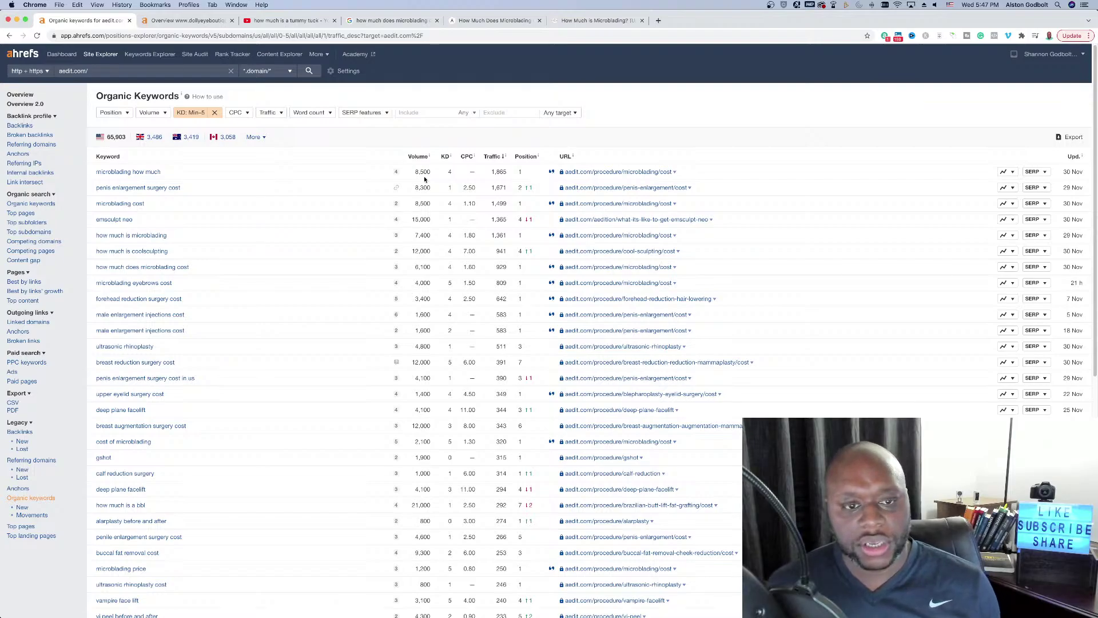
Sort the filtered aedit.com keywords by search volume in descending order and skim the list.
click(426, 156)
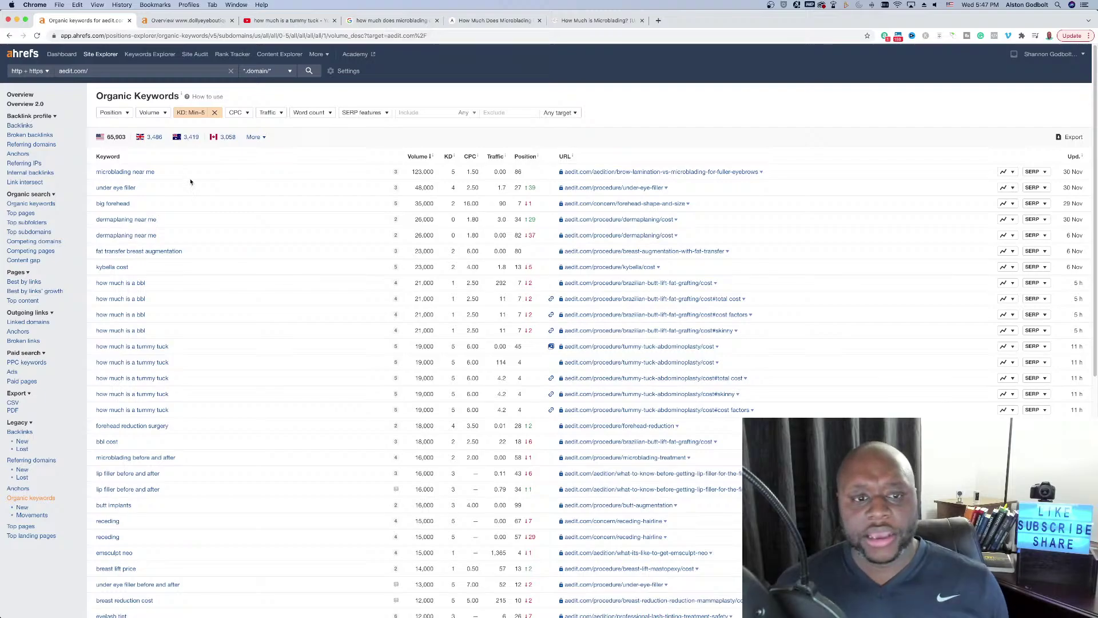
scroll(237, 252, down, 1)
scroll(240, 255, down, 5)
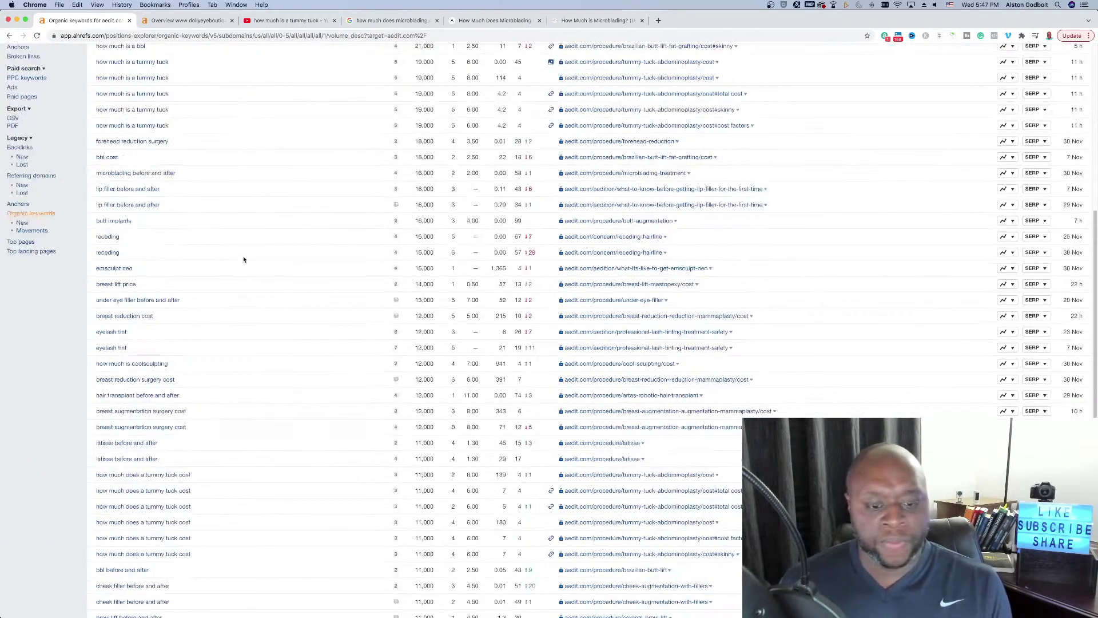
scroll(244, 260, down, 3)
scroll(243, 259, up, 8)
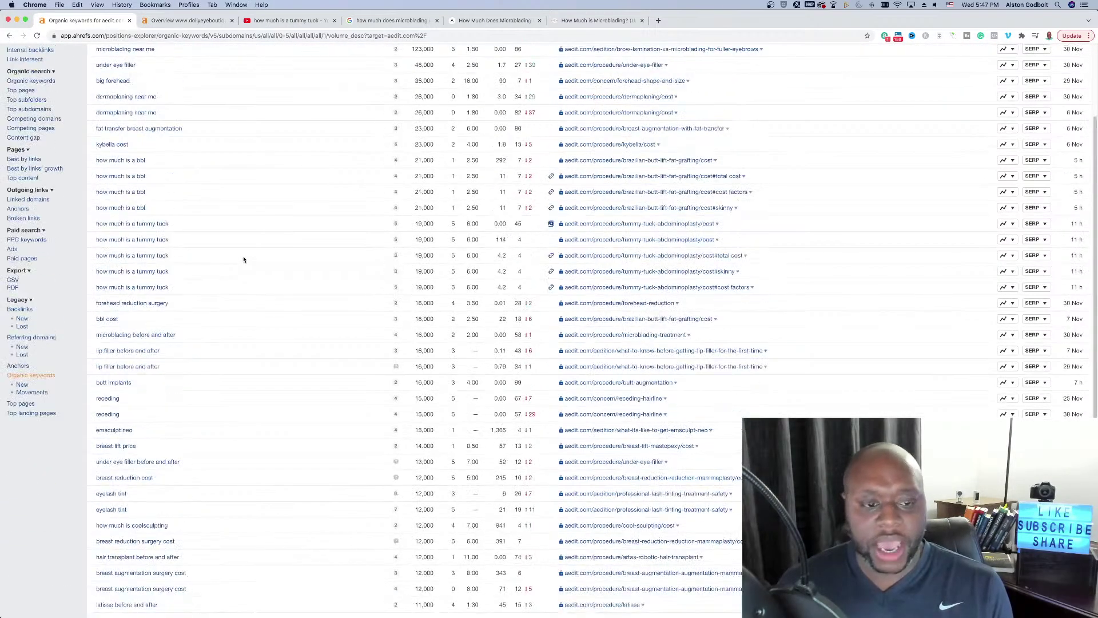
Open the organic keywords report for the dollyeyeboutique.com microblading article and compare it with the aedit.com keyword list.
click(177, 21)
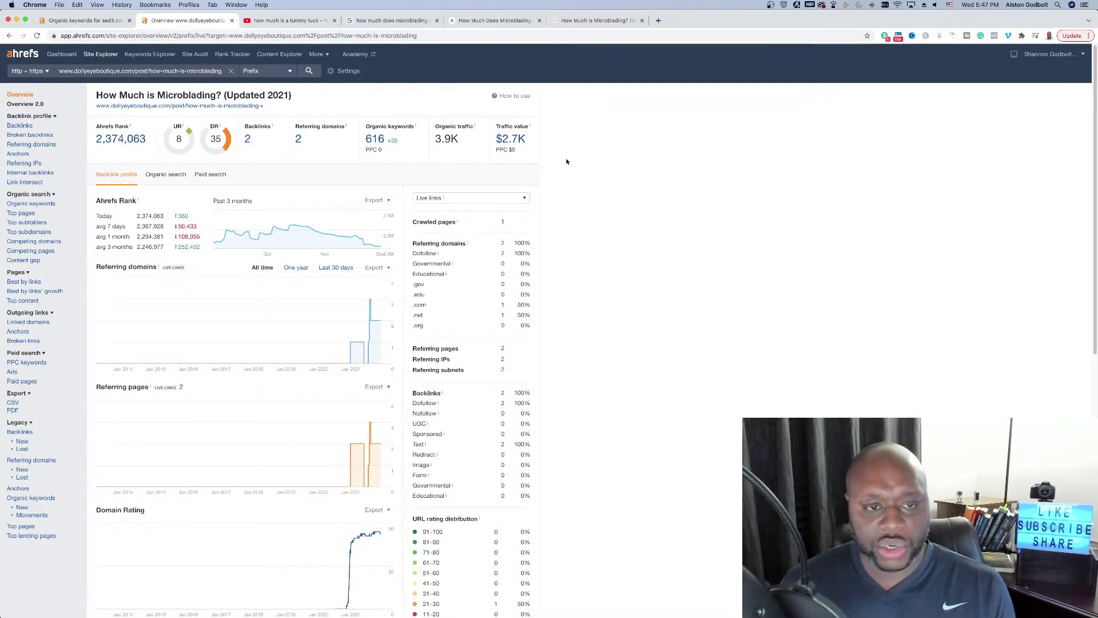
click(378, 142)
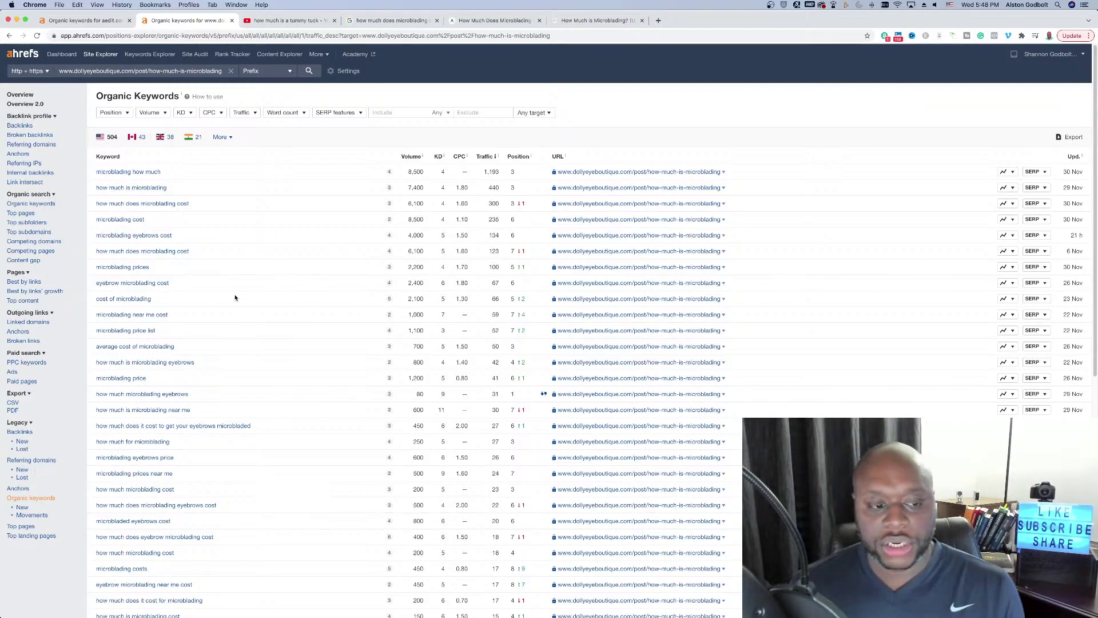
click(105, 21)
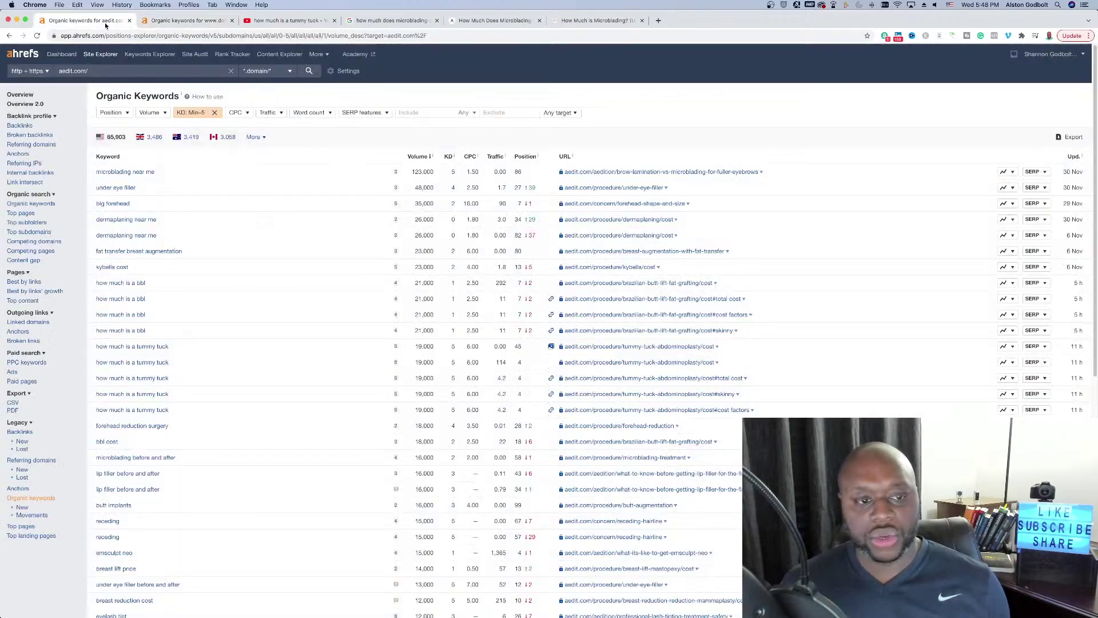
click(103, 70)
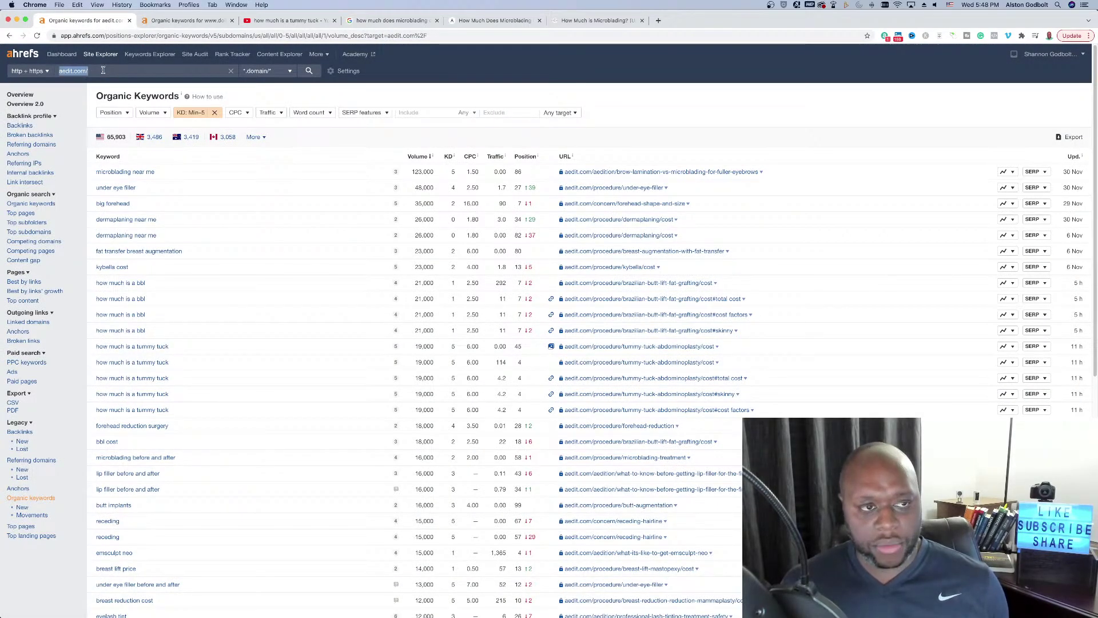
click(185, 21)
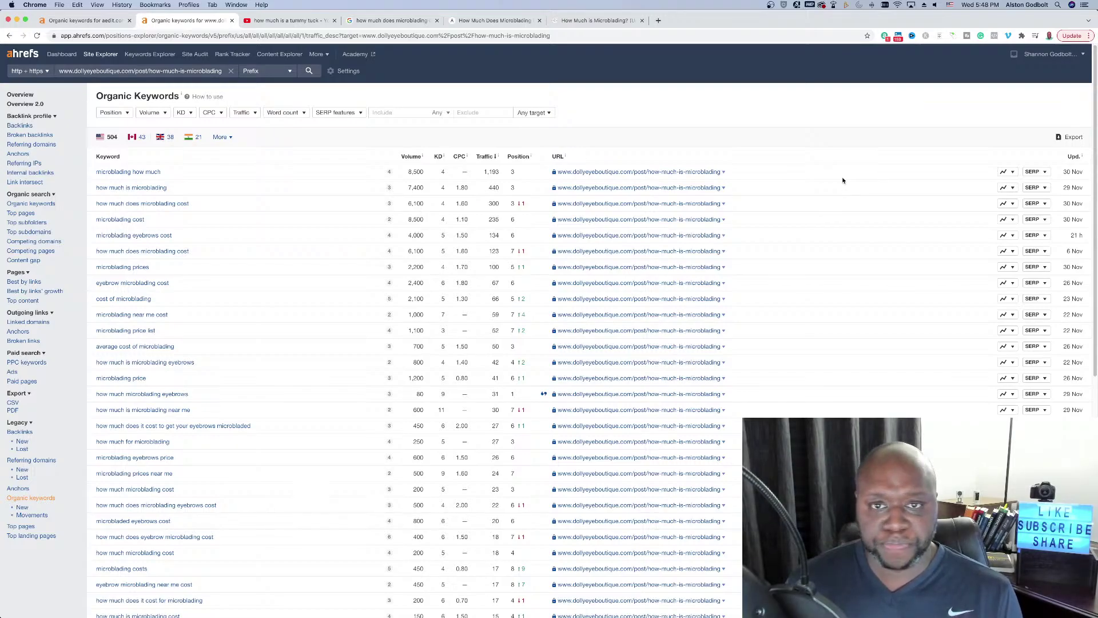
Open amazon.com in a new tab and browse its home page for a product to research.
click(658, 20)
text(ama)
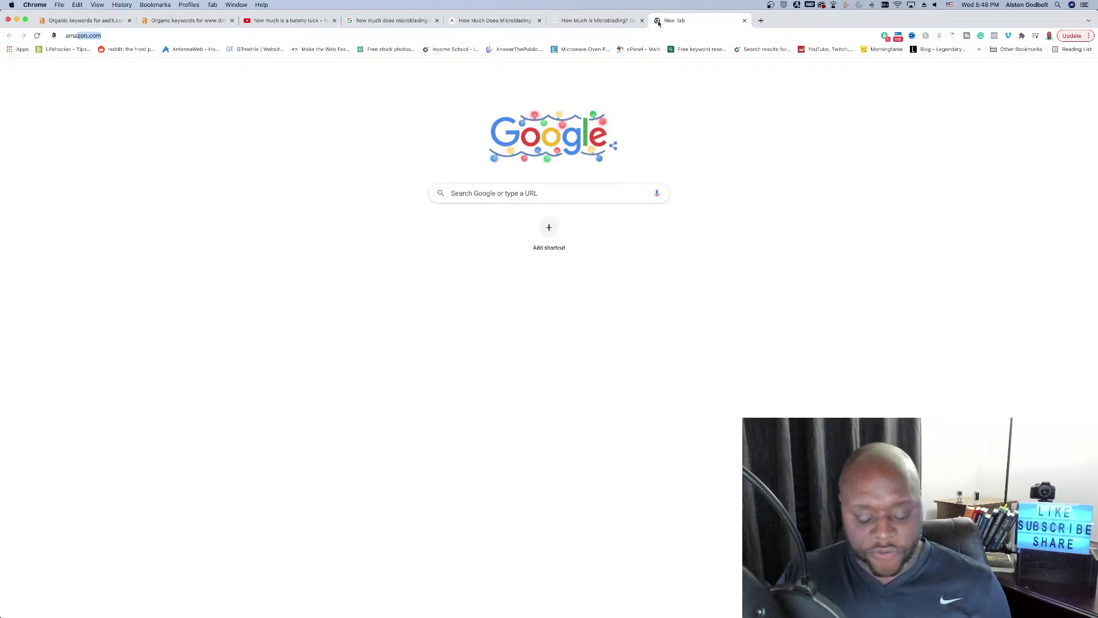
key(Return)
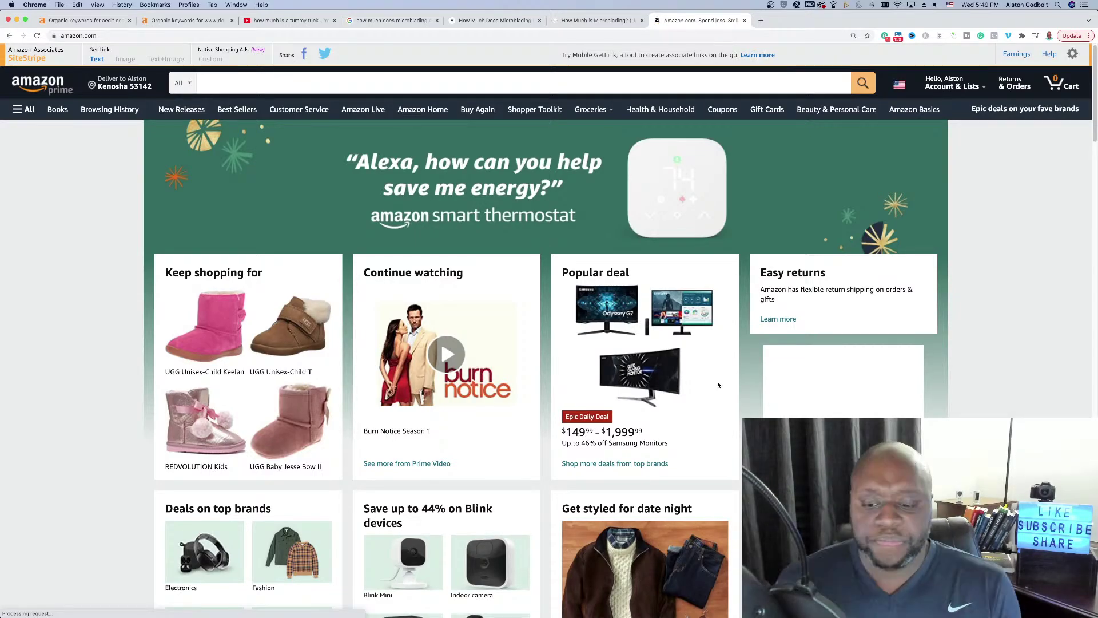
scroll(706, 356, down, 1)
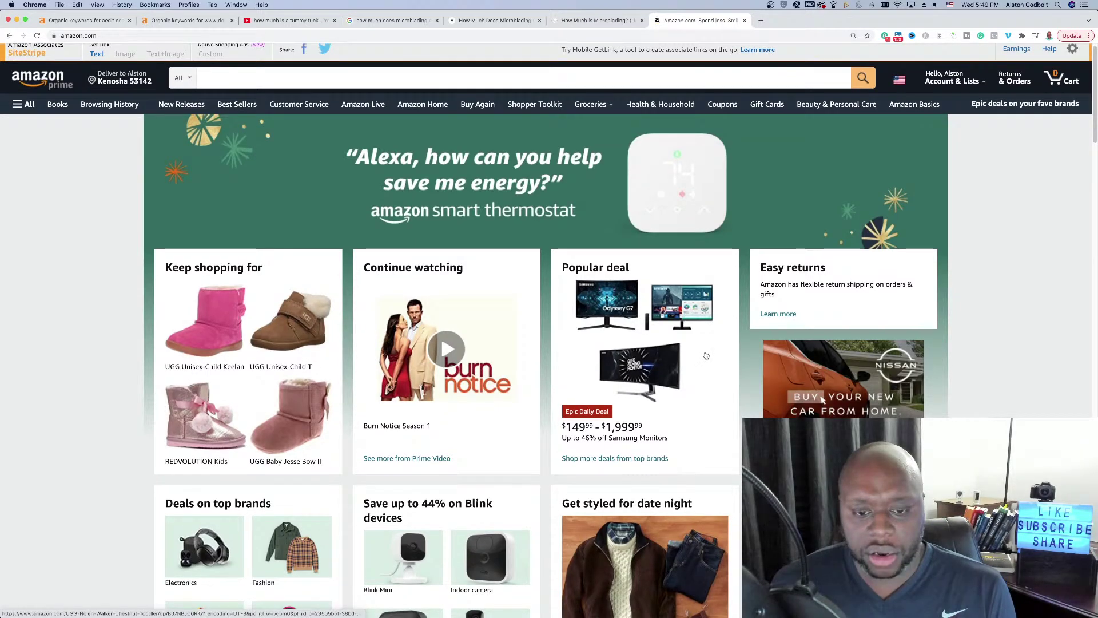
scroll(884, 380, down, 7)
scroll(432, 352, down, 3)
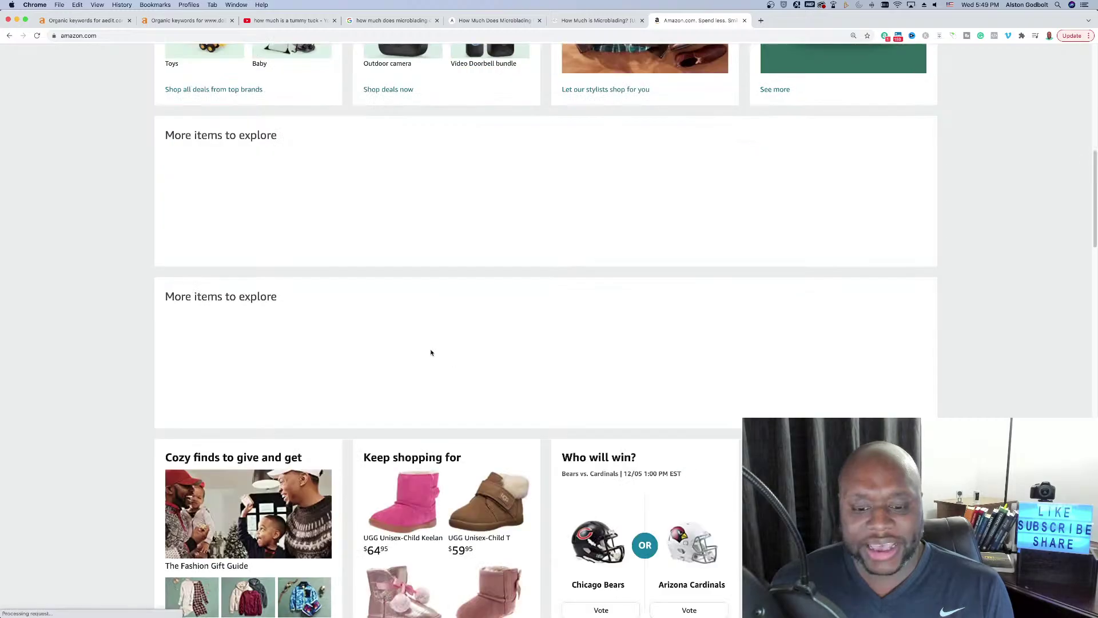
scroll(151, 324, down, 5)
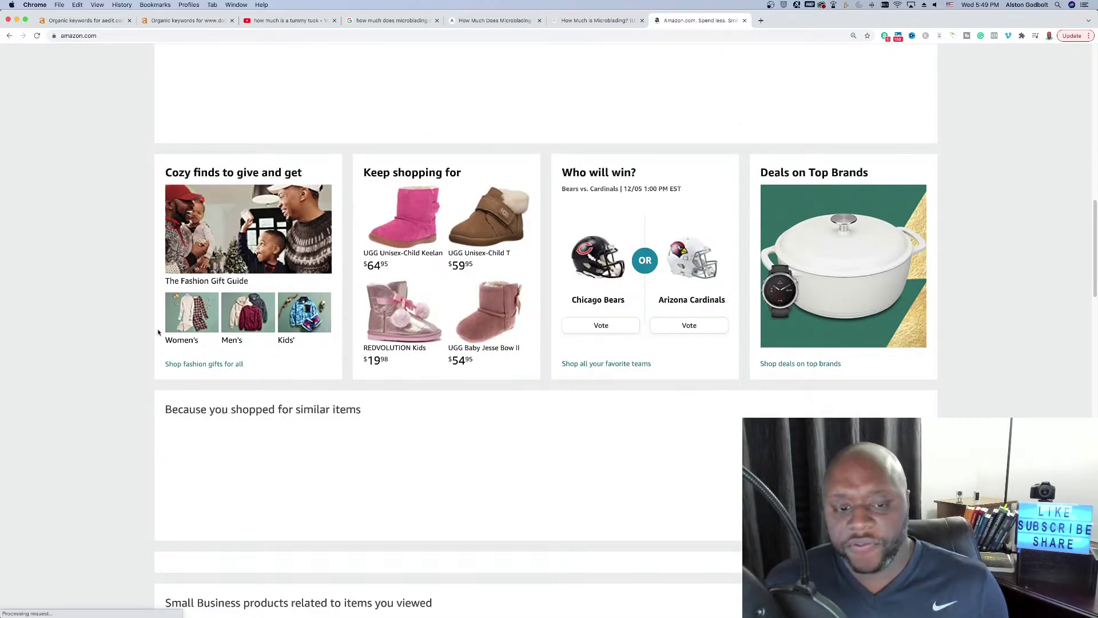
scroll(157, 332, up, 10)
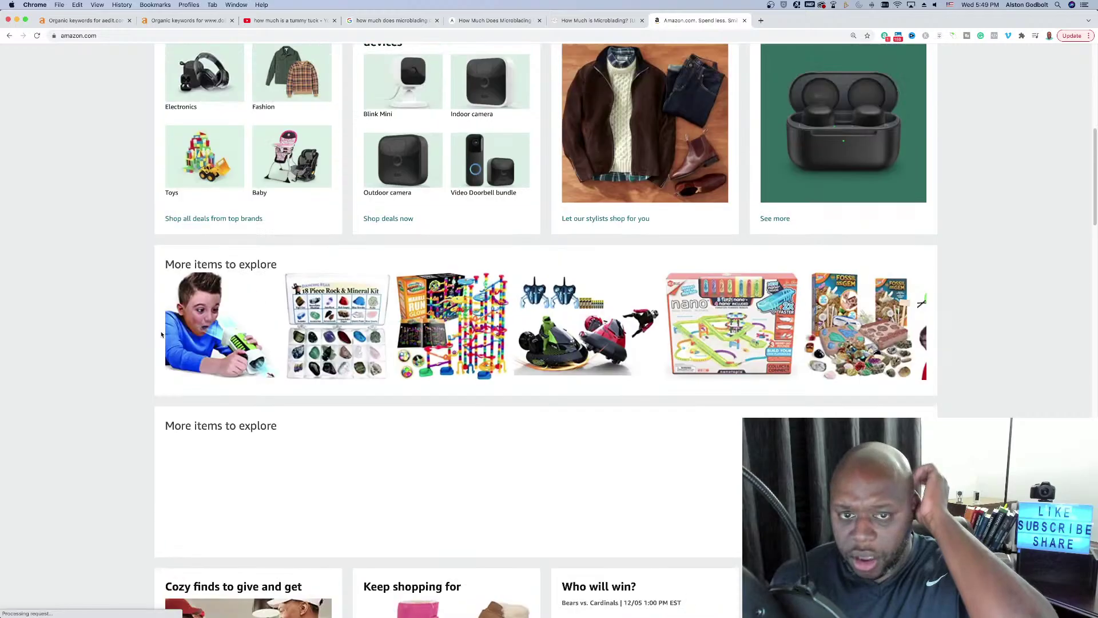
scroll(162, 334, up, 3)
scroll(822, 188, down, 2)
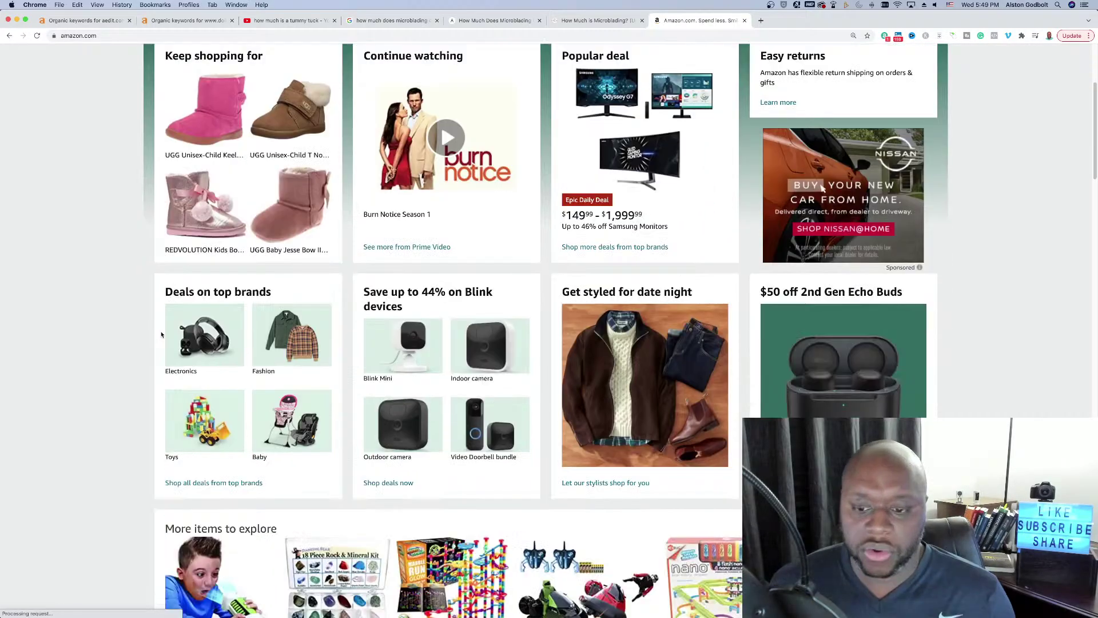
Open the Echo Buds (2nd Gen) product page and copy "Echo Buds" from its title.
click(836, 396)
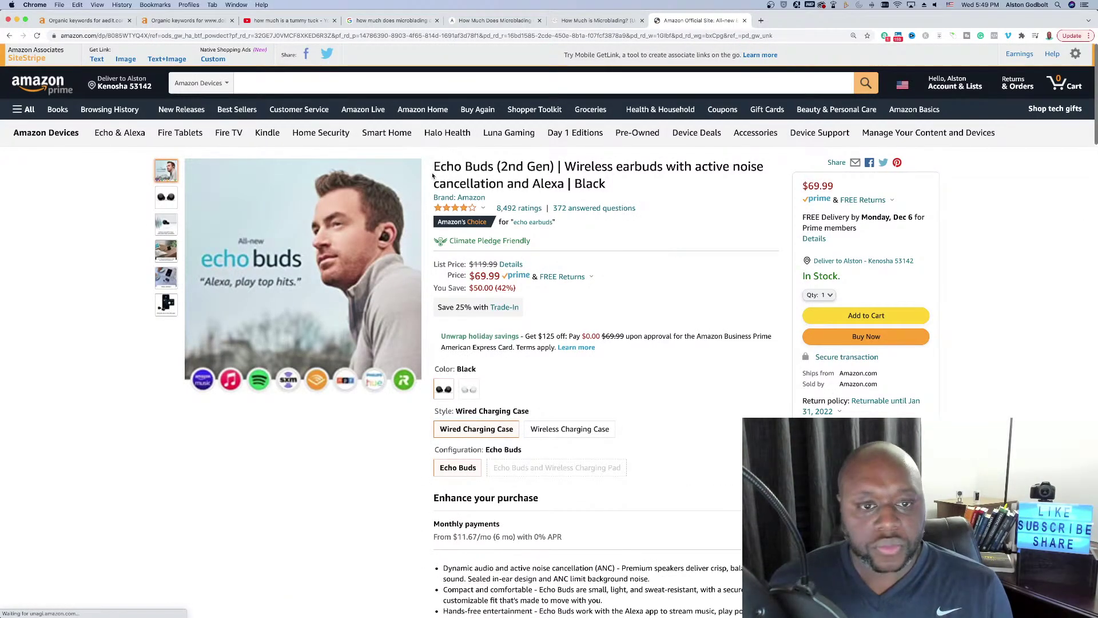
drag(436, 166, 493, 167)
key(super+c)
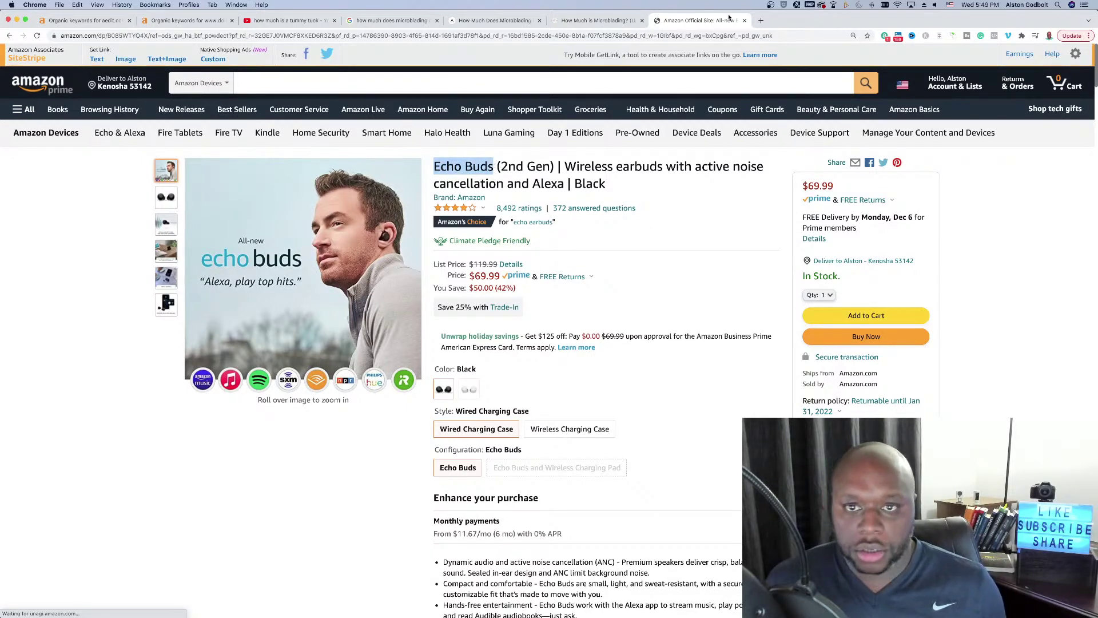
Search Google in a new tab for "echo buds 2 review".
click(766, 22)
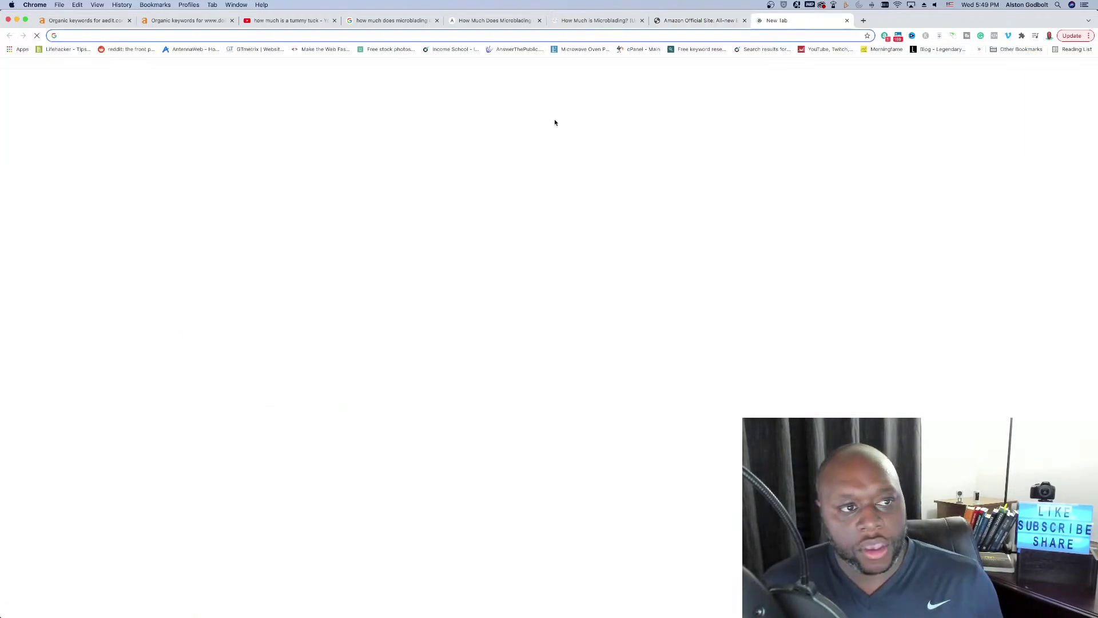
key(super+v)
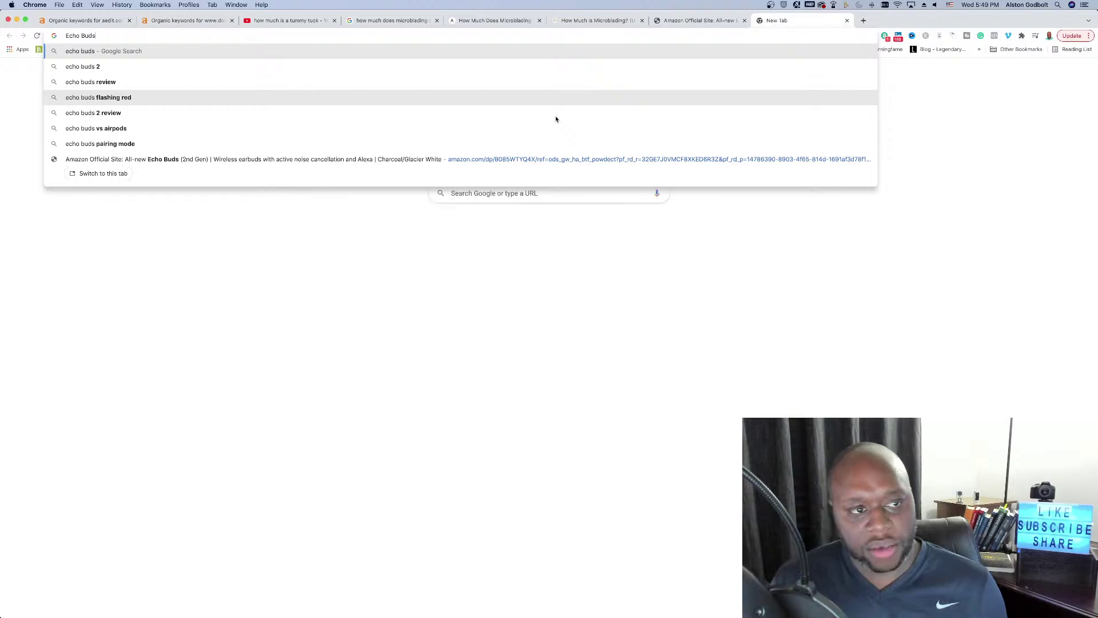
key(Up)
key(Up)
key(Up)
key(Up)
key(Up)
key(Up)
key(Up)
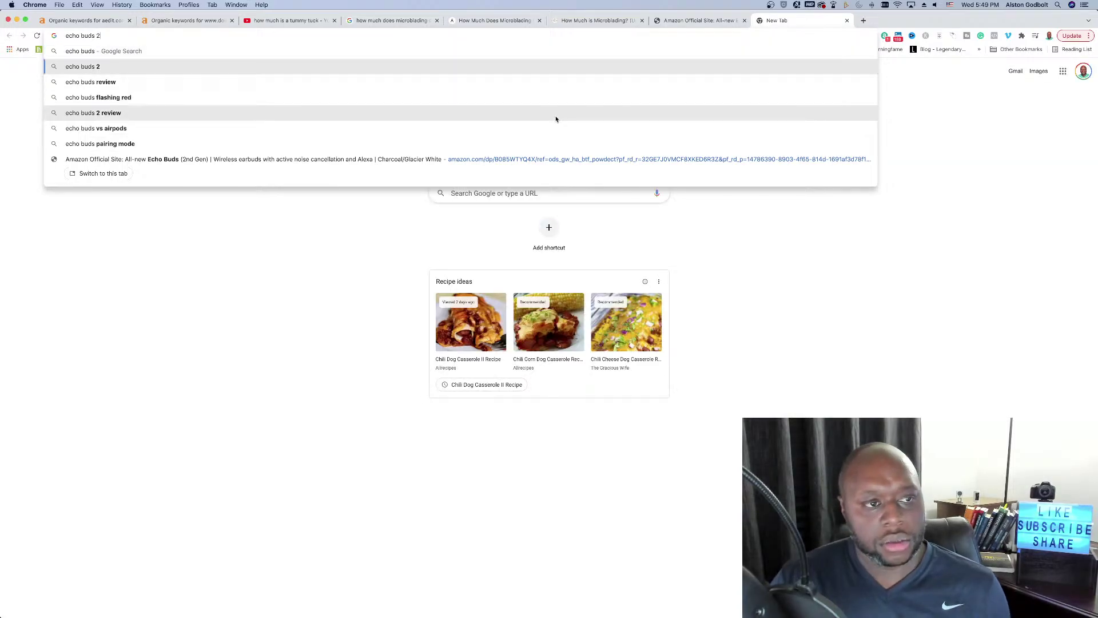
text(revie)
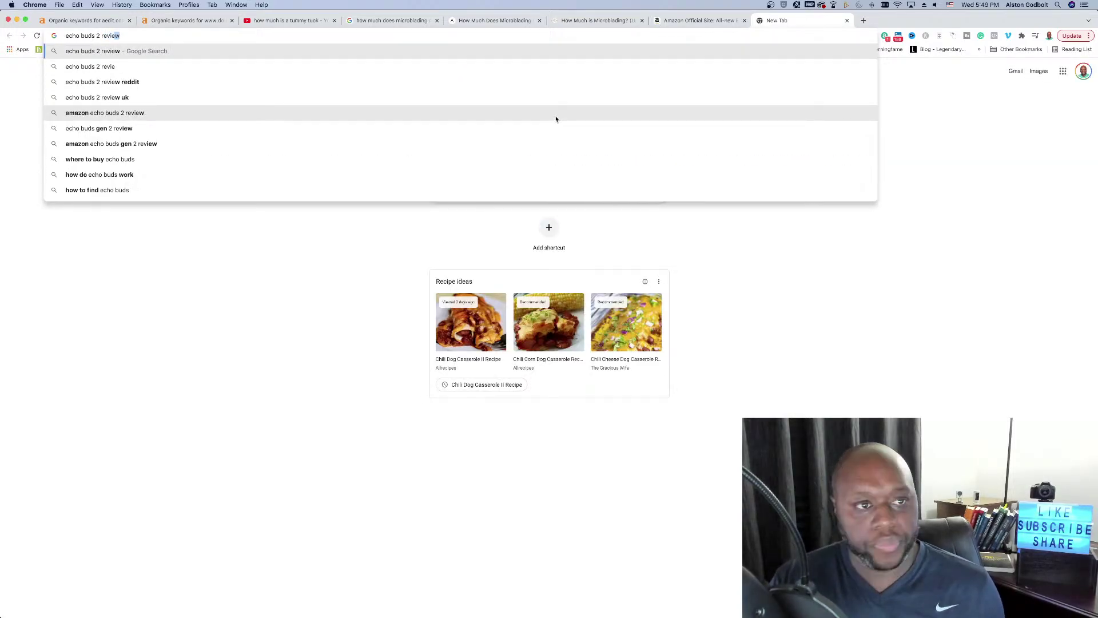
key(Return)
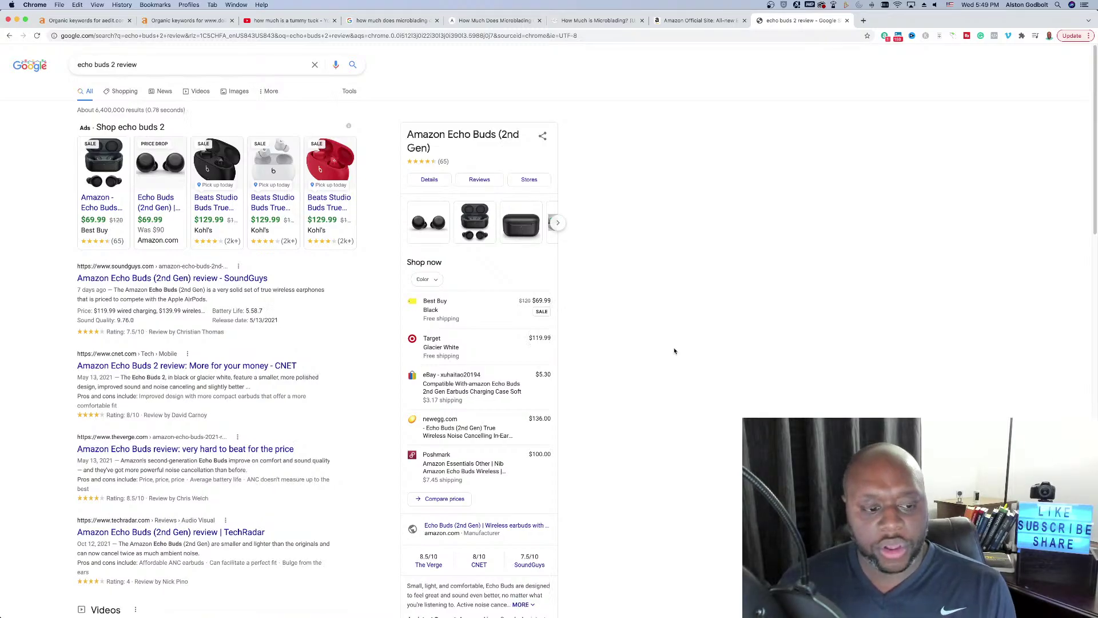
Skim the Echo Buds 2 review results and open the SoundGuys review in a new tab.
scroll(635, 393, down, 3)
scroll(635, 394, down, 10)
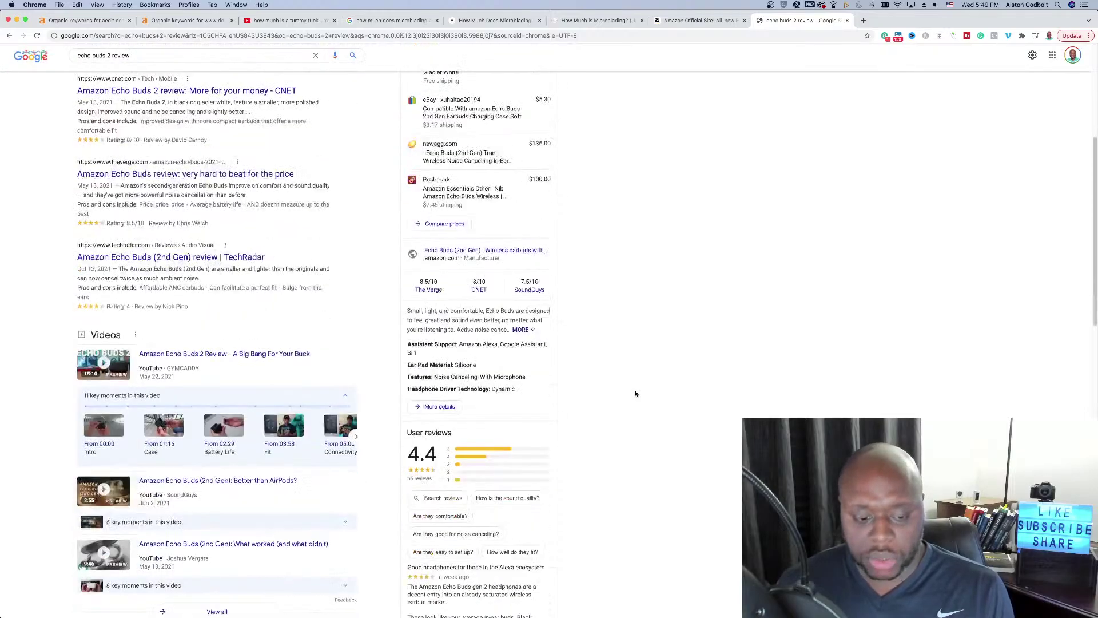
scroll(642, 396, up, 13)
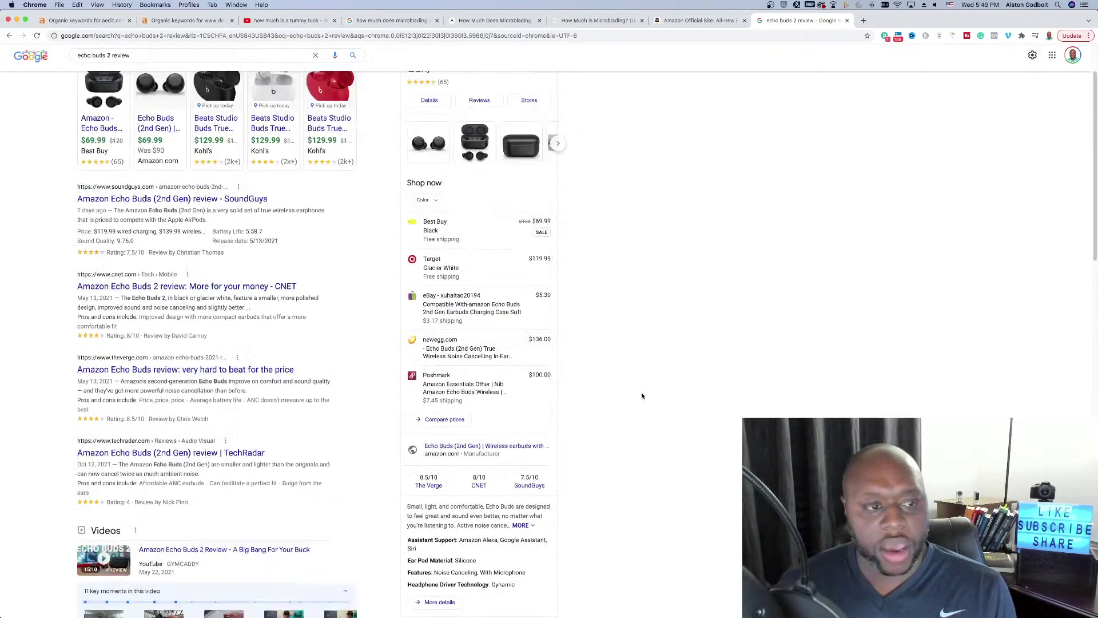
right_click(226, 279)
click(246, 284)
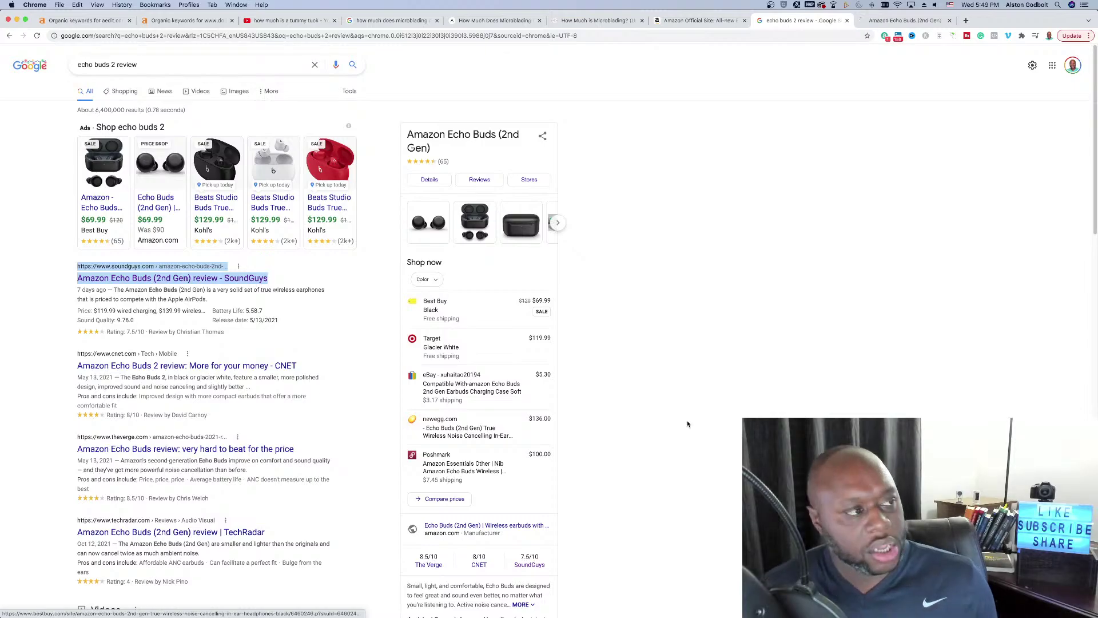
scroll(685, 424, down, 15)
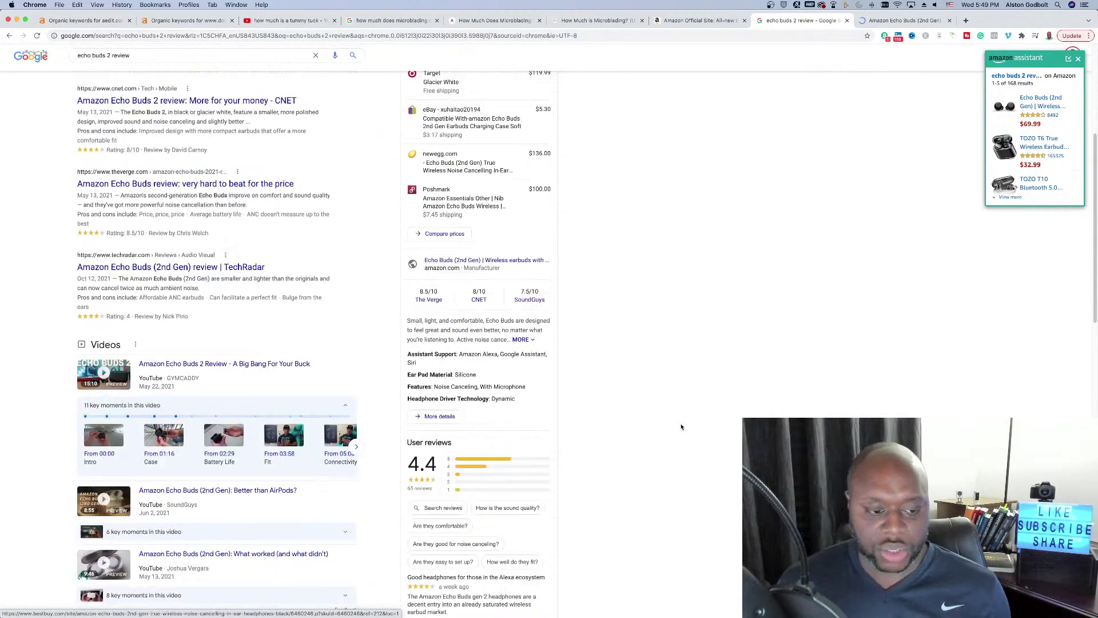
Find the Android Police Echo Buds (2nd gen) review in the search results and open it in a new tab.
scroll(681, 427, down, 4)
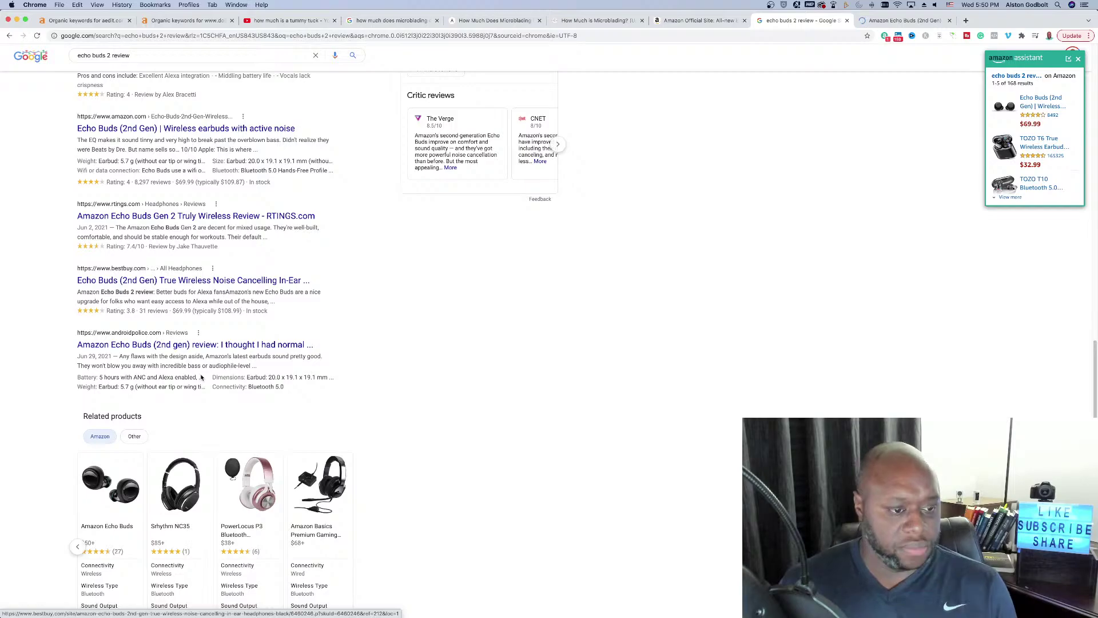
right_click(108, 346)
click(137, 349)
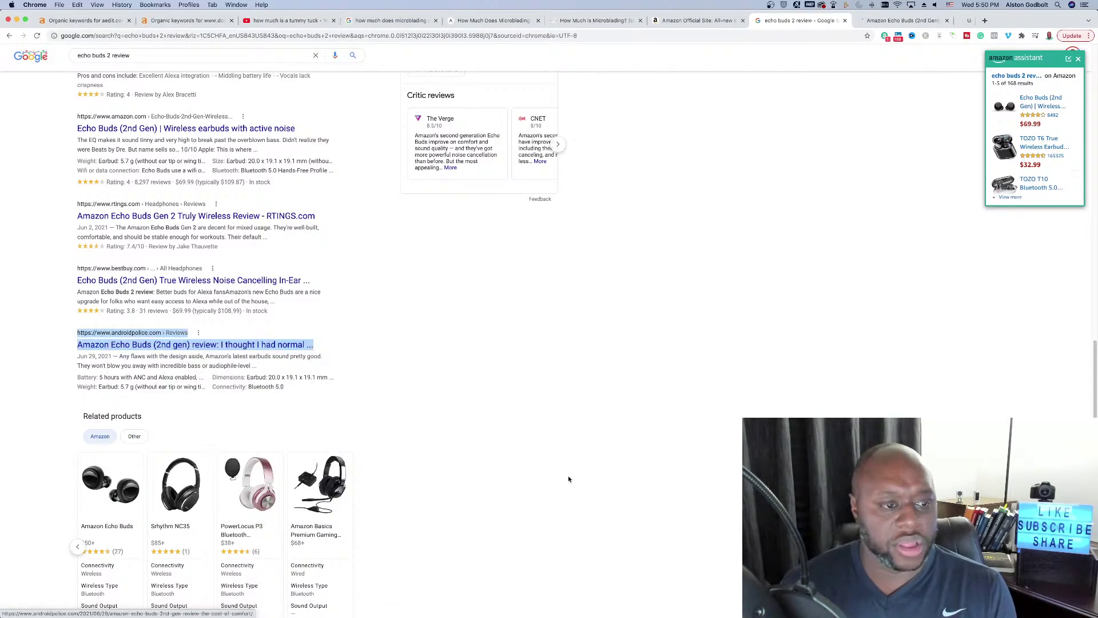
Go to page 5 of the Google results and open the Stuff and top10airpods.com Echo Buds 2 articles in new tabs.
scroll(515, 459, down, 5)
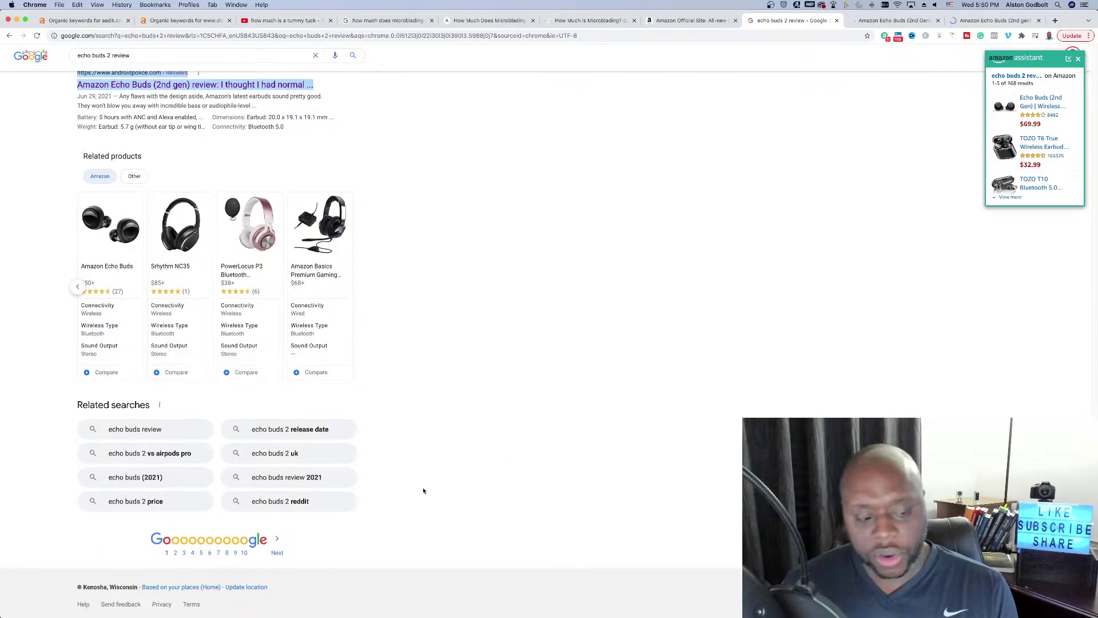
click(210, 554)
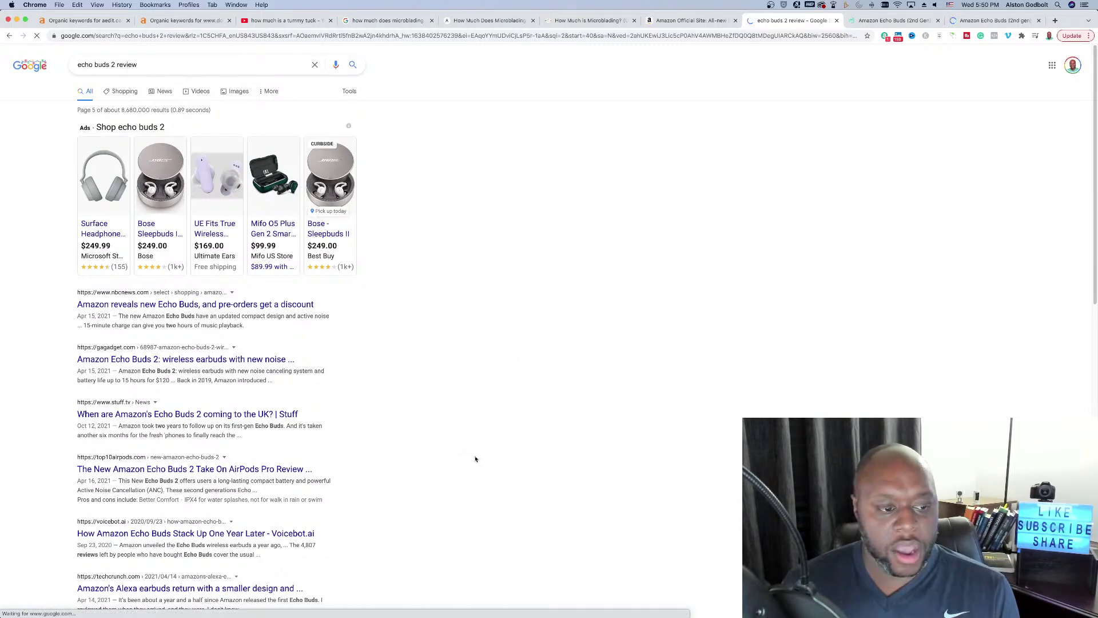
scroll(474, 460, down, 3)
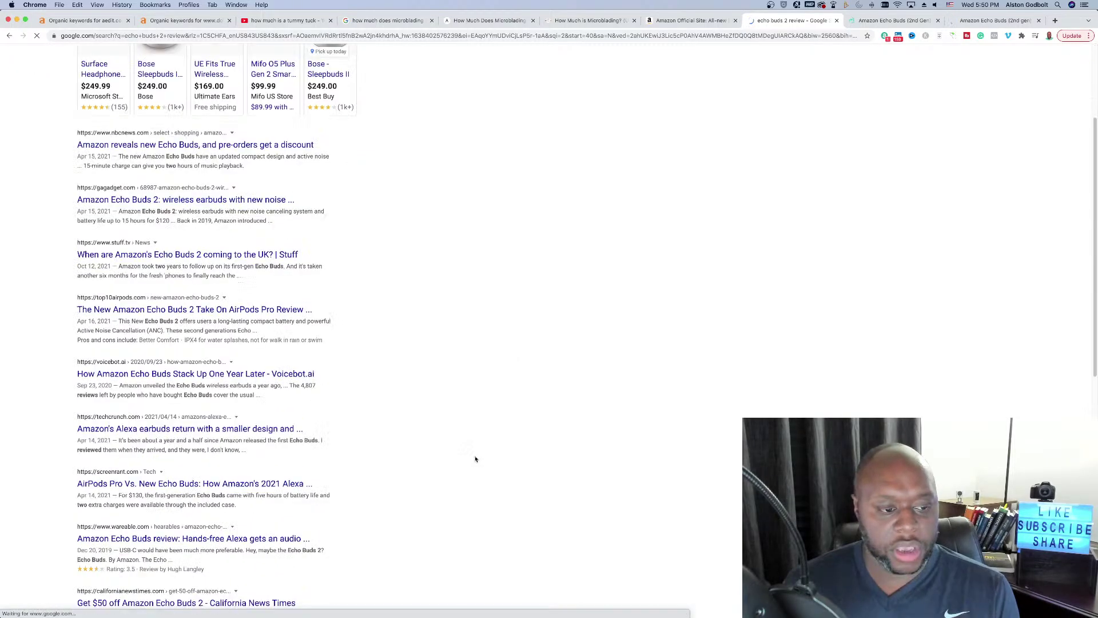
super+click(191, 258)
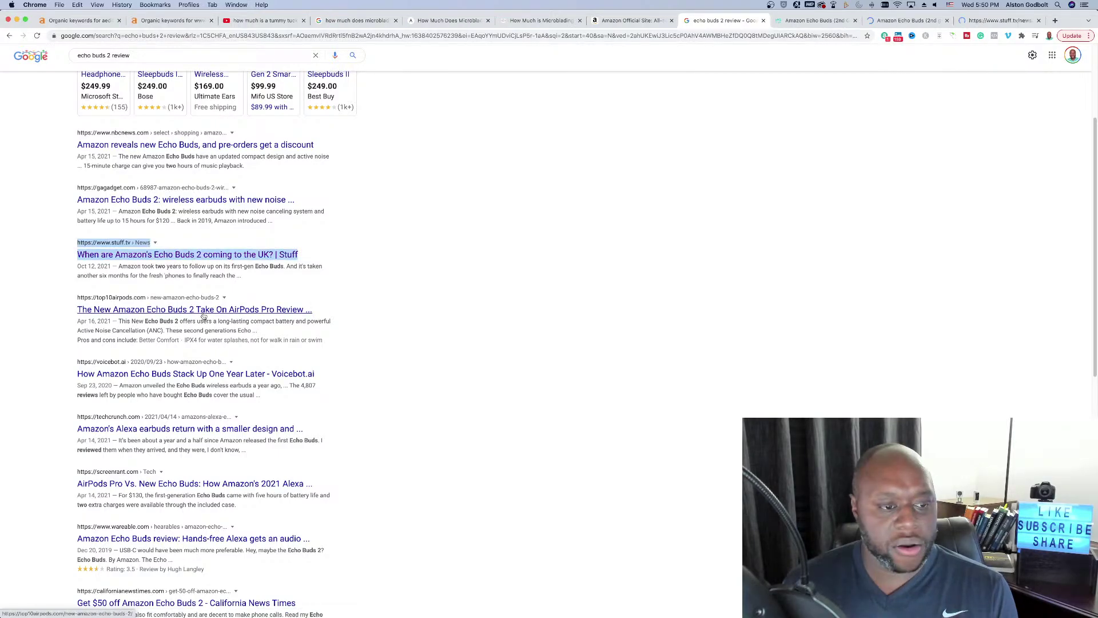
super+click(204, 314)
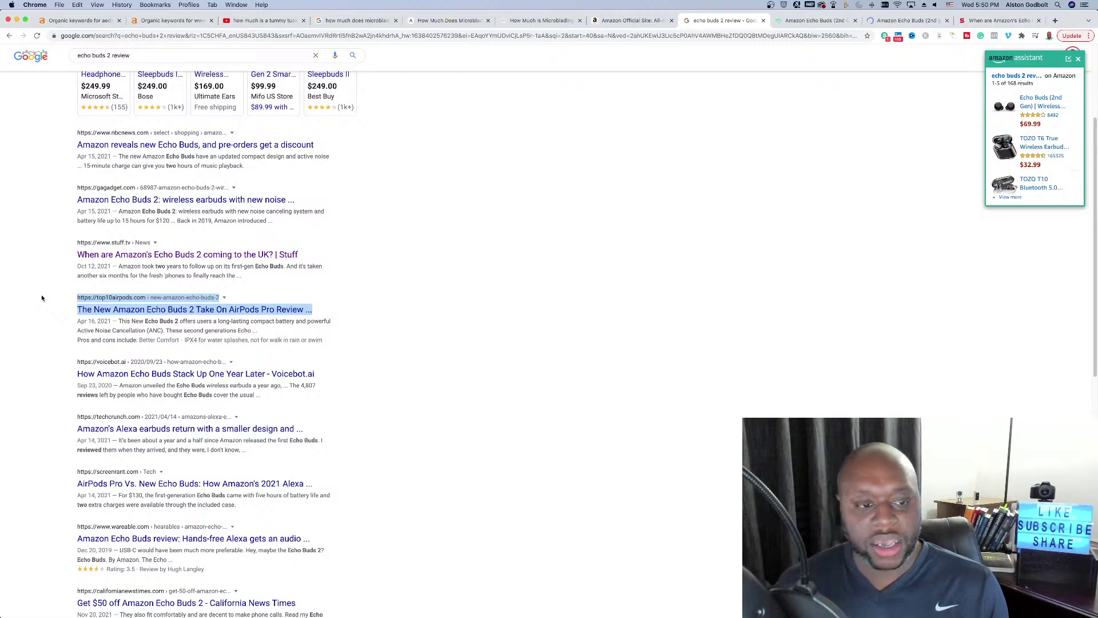
right_click(137, 311)
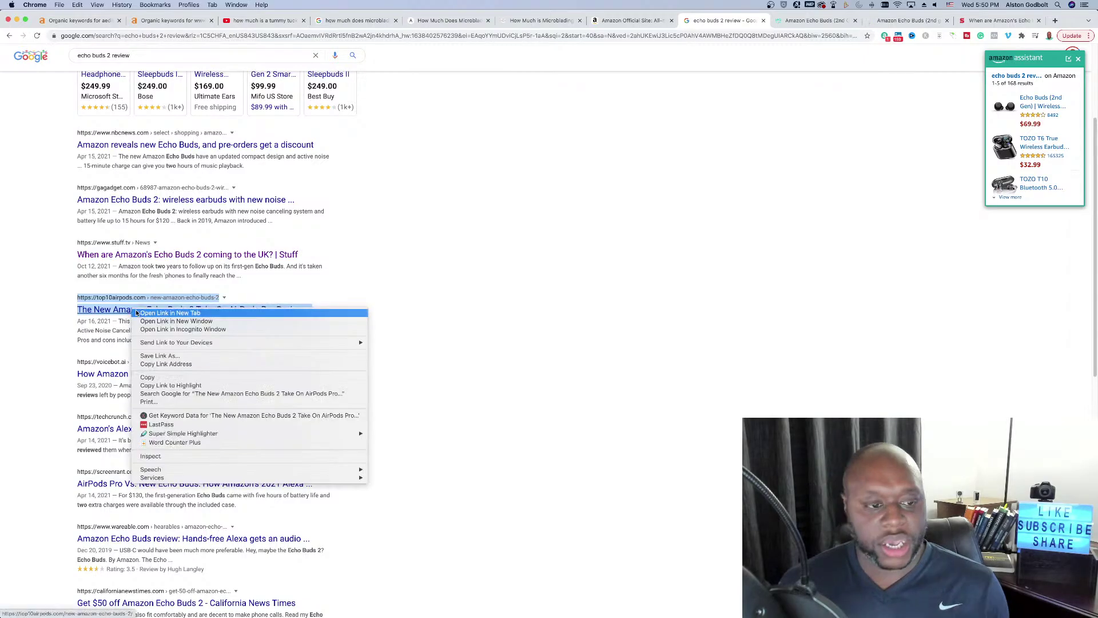
click(139, 313)
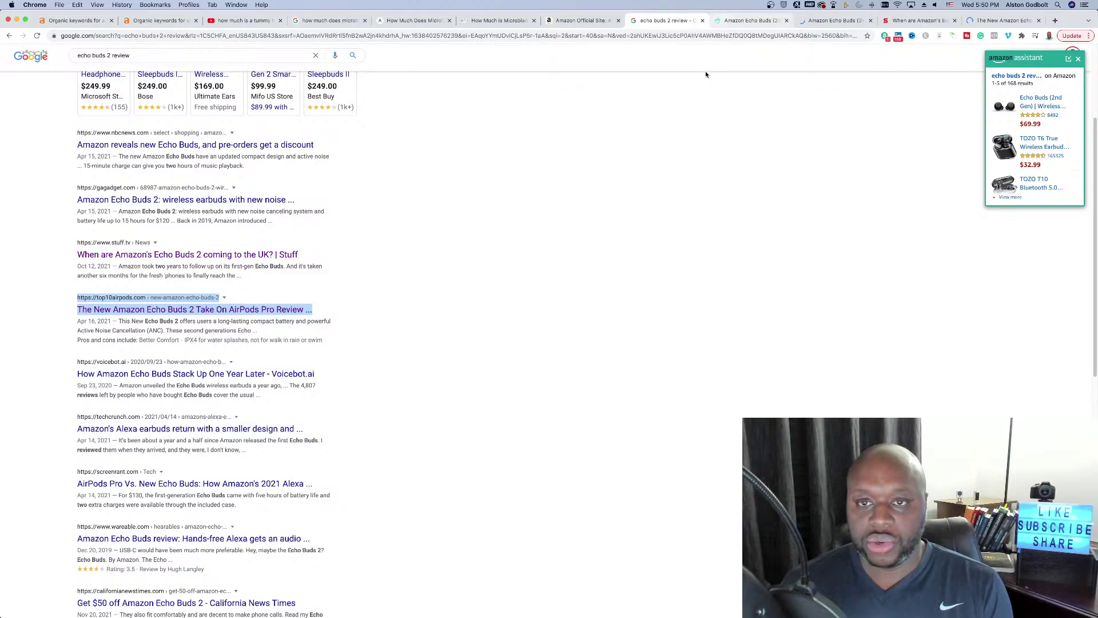
key(ctrl+Tab)
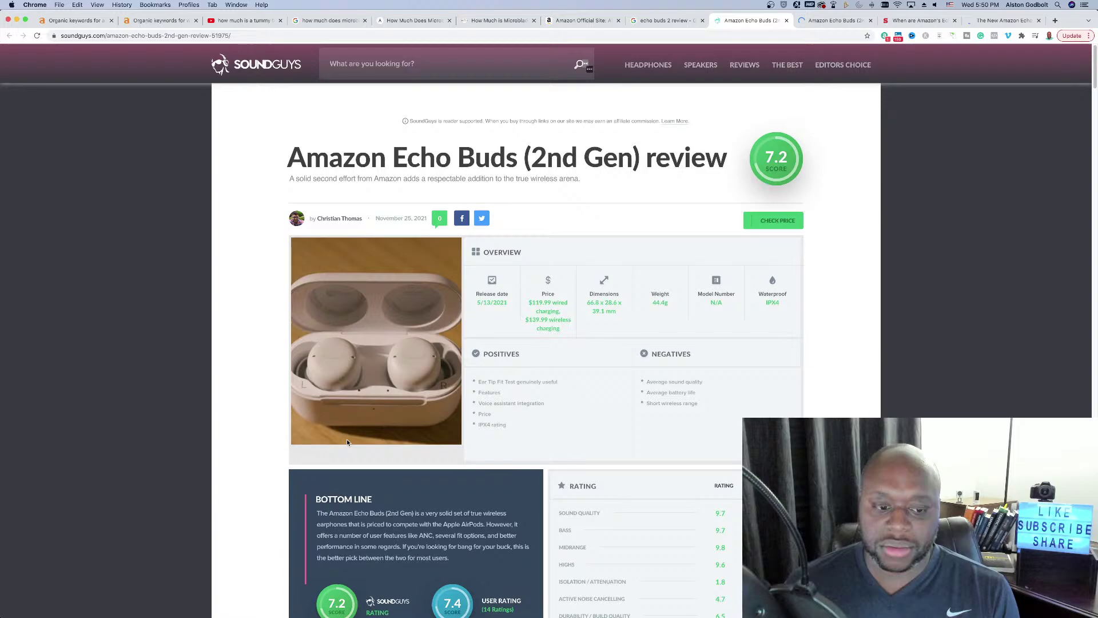
scroll(346, 442, down, 15)
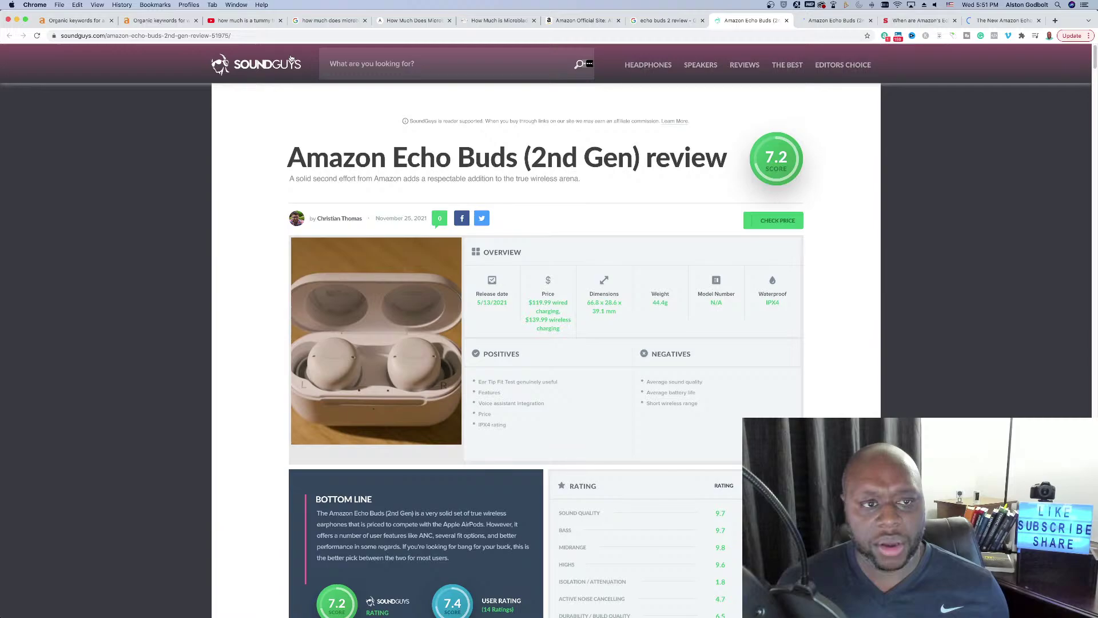
right_click(277, 60)
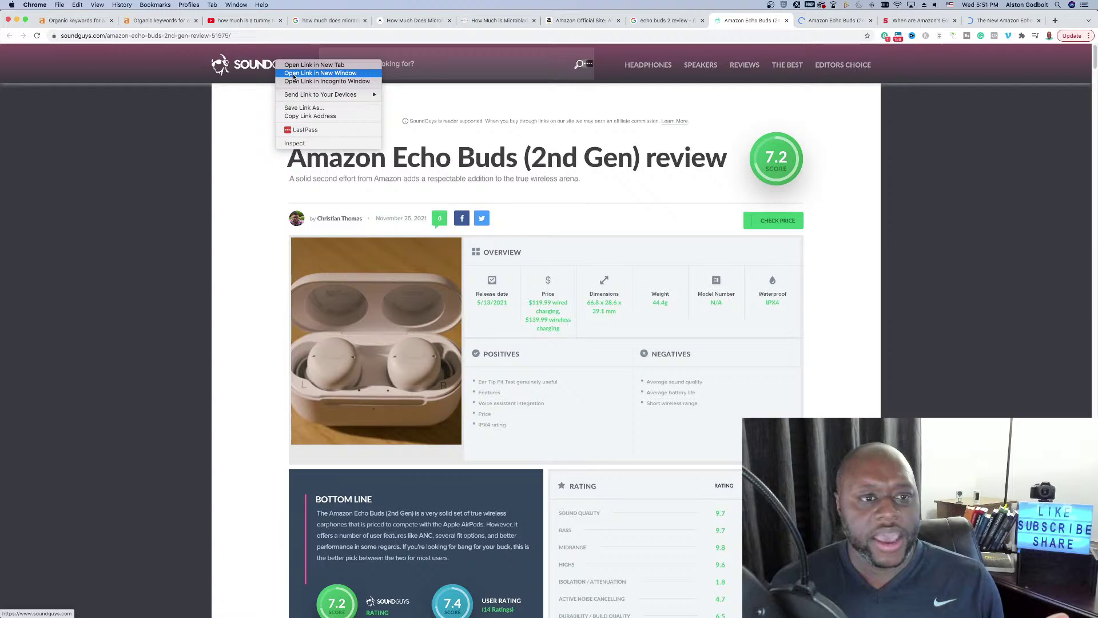
click(266, 63)
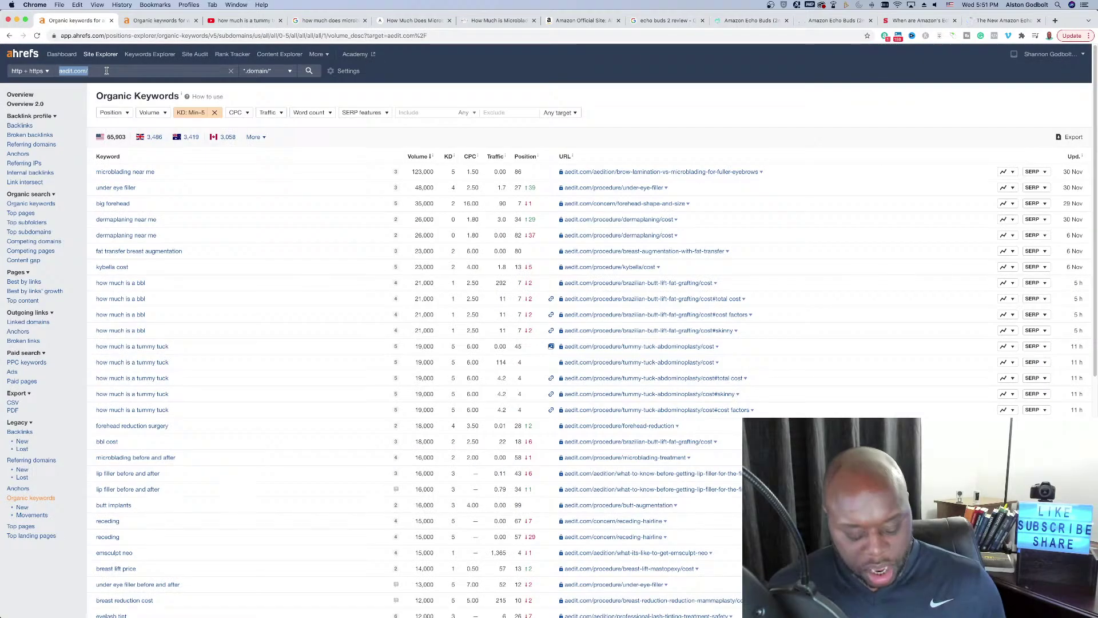
text(https://www.soundguys.com/)
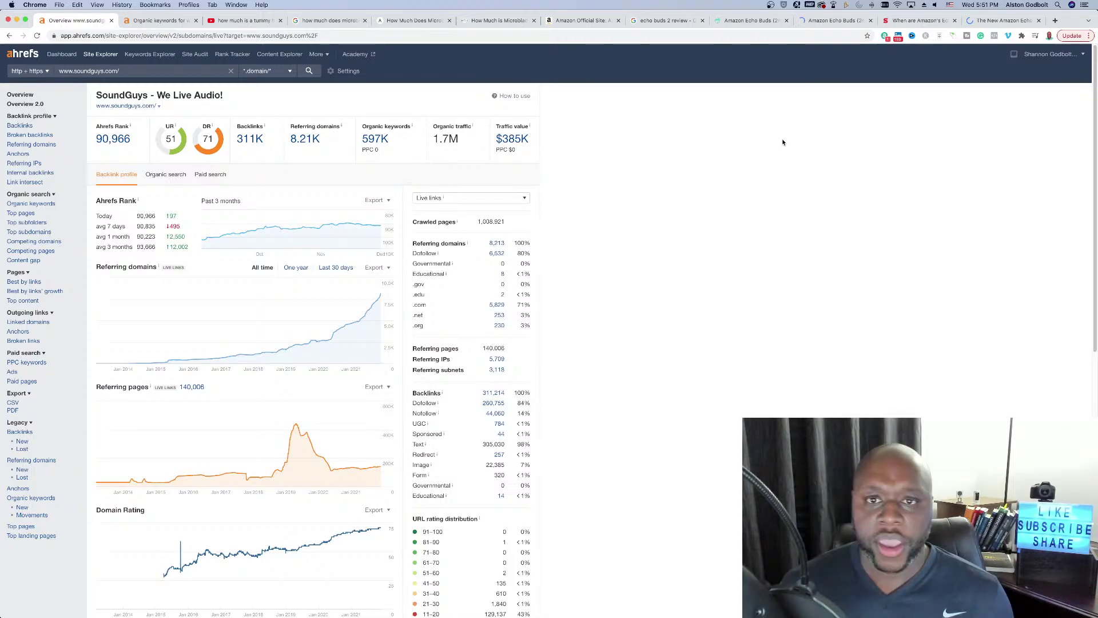
click(737, 21)
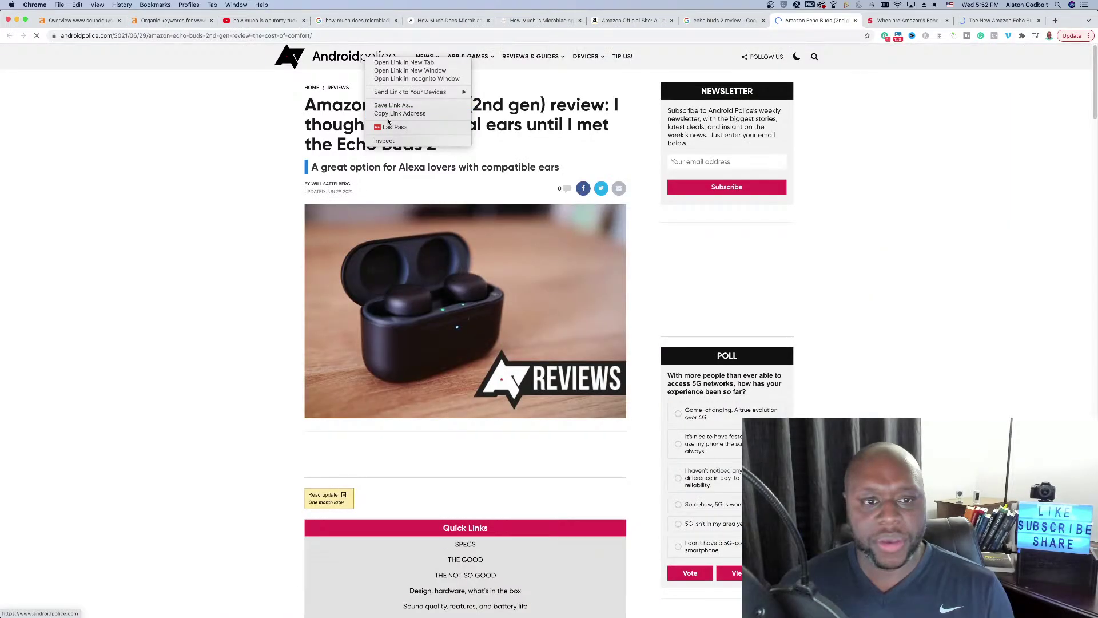
click(77, 20)
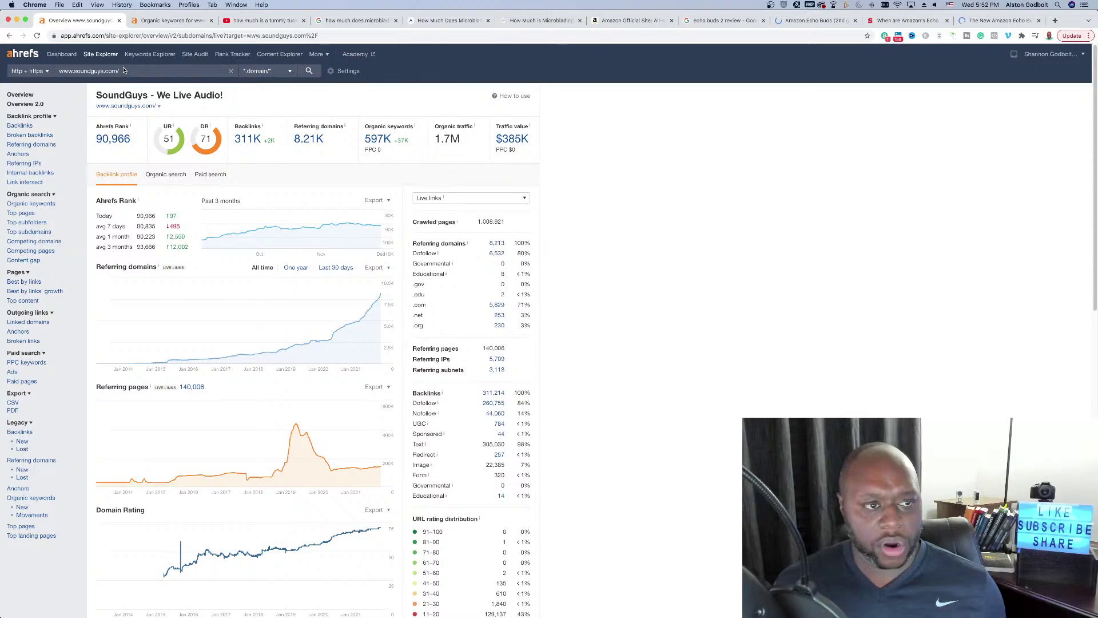
click(127, 71)
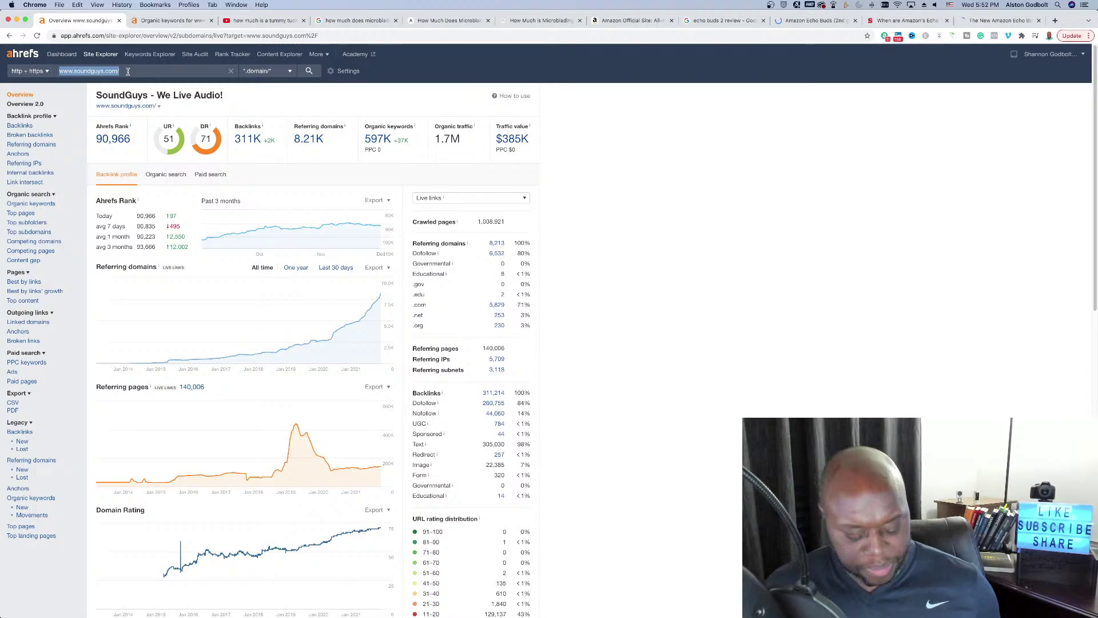
text(www.androidpolice.com/)
key(Return)
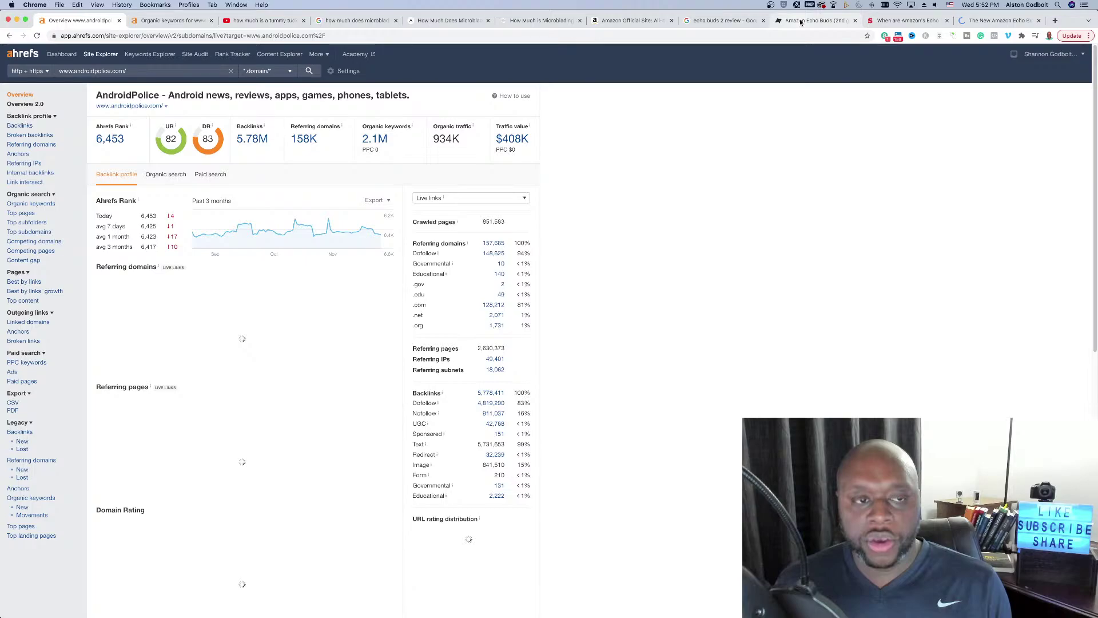
Close the Android Police review and look over the Stuff article on the second-gen Echo Buds.
click(801, 22)
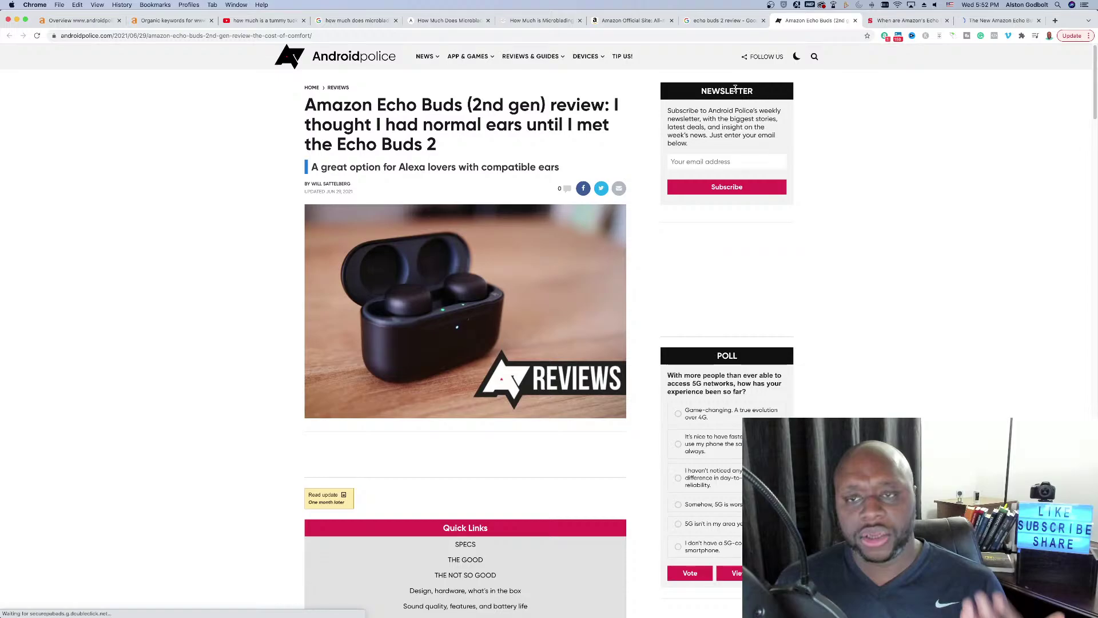
key(super+w)
scroll(176, 347, down, 1)
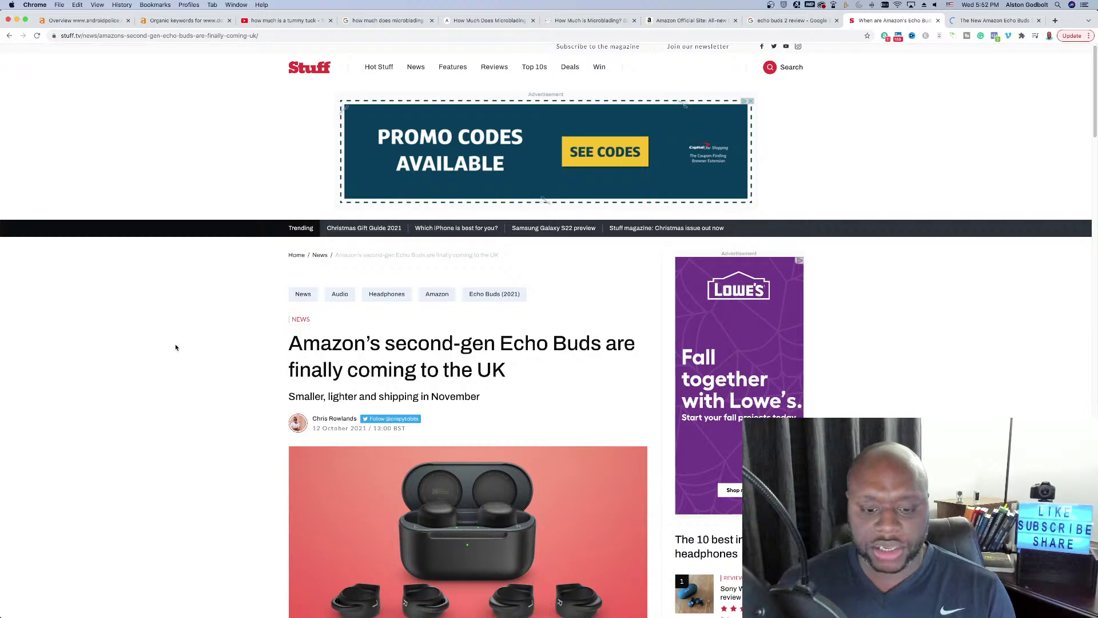
key(super+1)
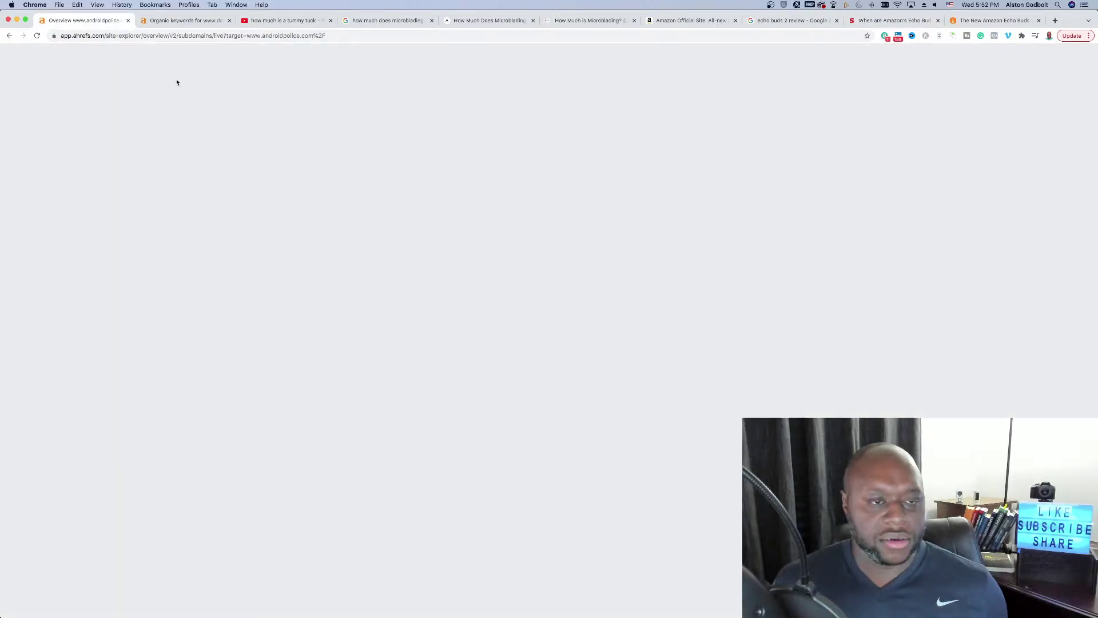
key(super+2)
click(115, 68)
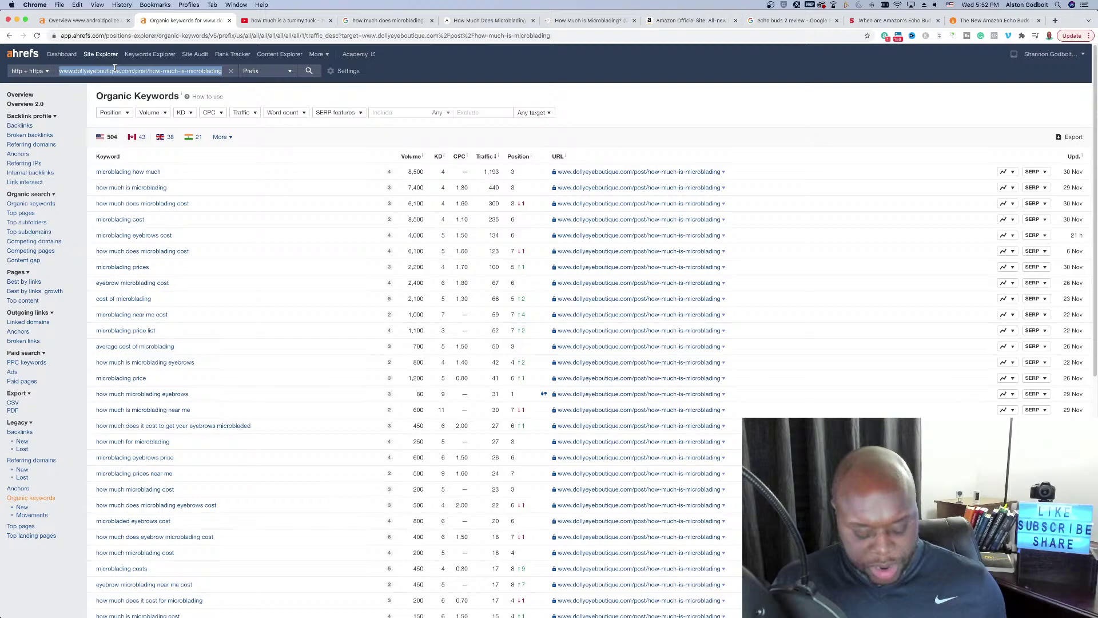
text(www.stuff.tv/)
key(Return)
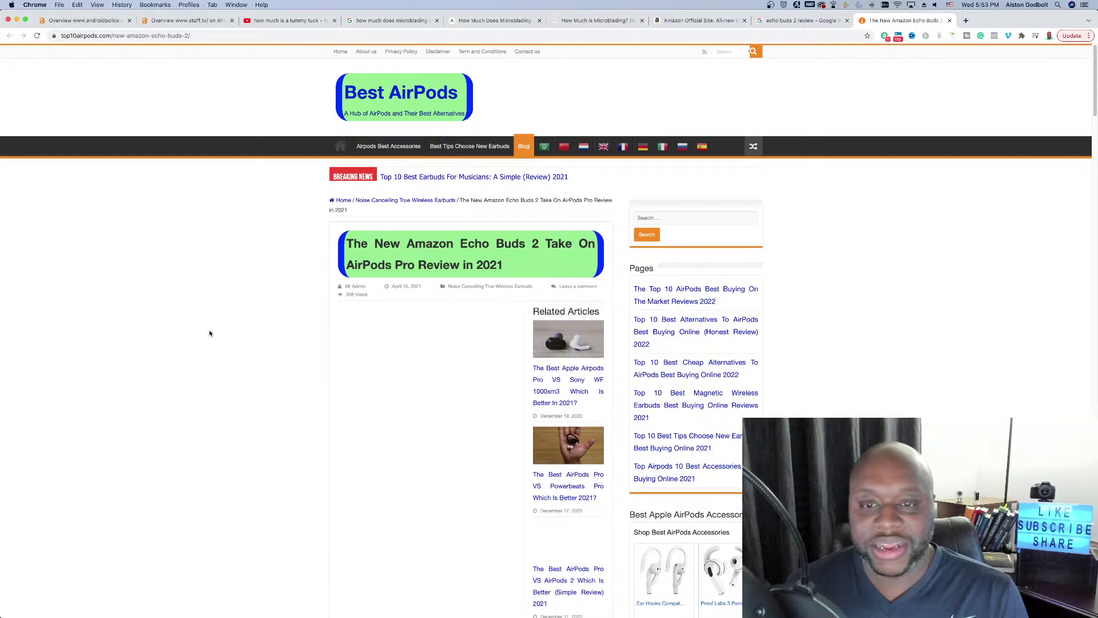
Skim the top10airpods.com article on the Echo Buds 2, including its comparison table with the AirPods models.
scroll(217, 331, down, 3)
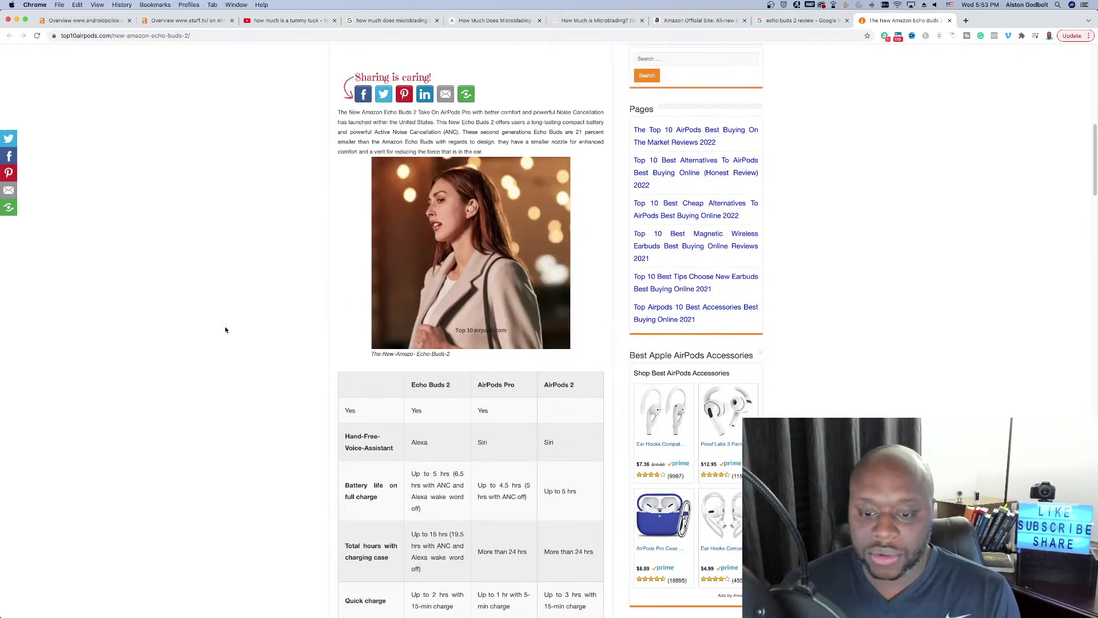
scroll(225, 329, up, 10)
scroll(229, 338, down, 3)
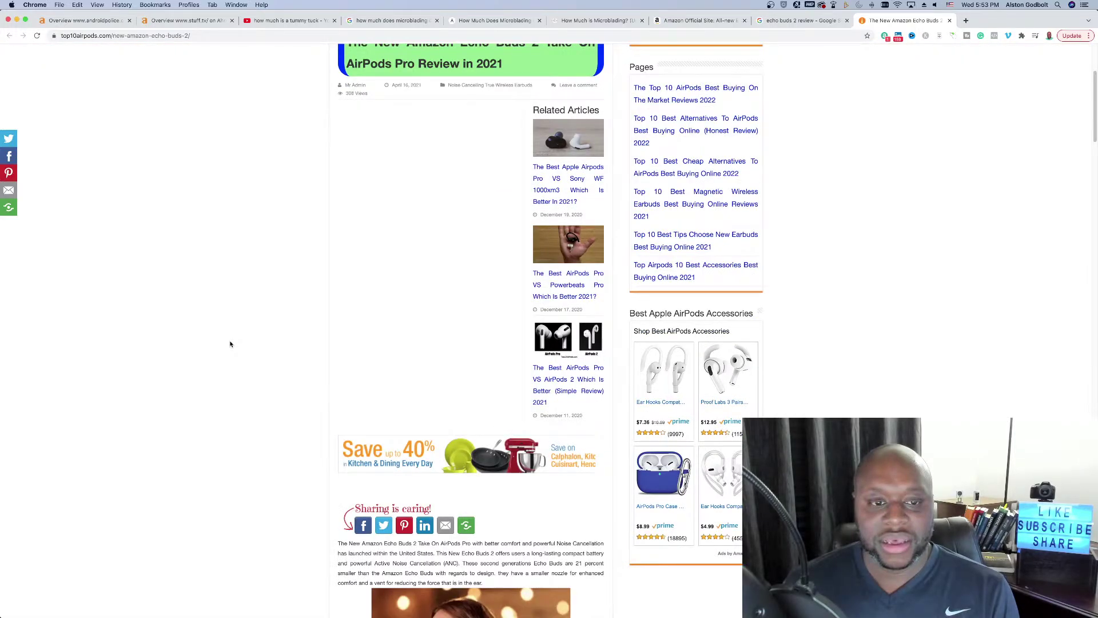
scroll(230, 344, down, 10)
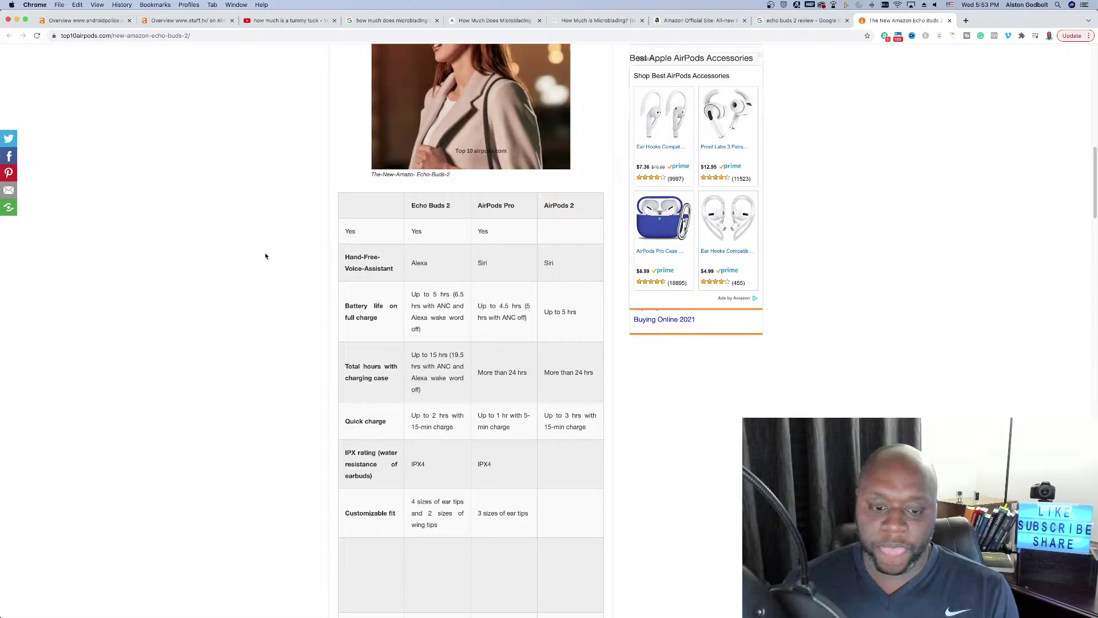
scroll(265, 256, up, 15)
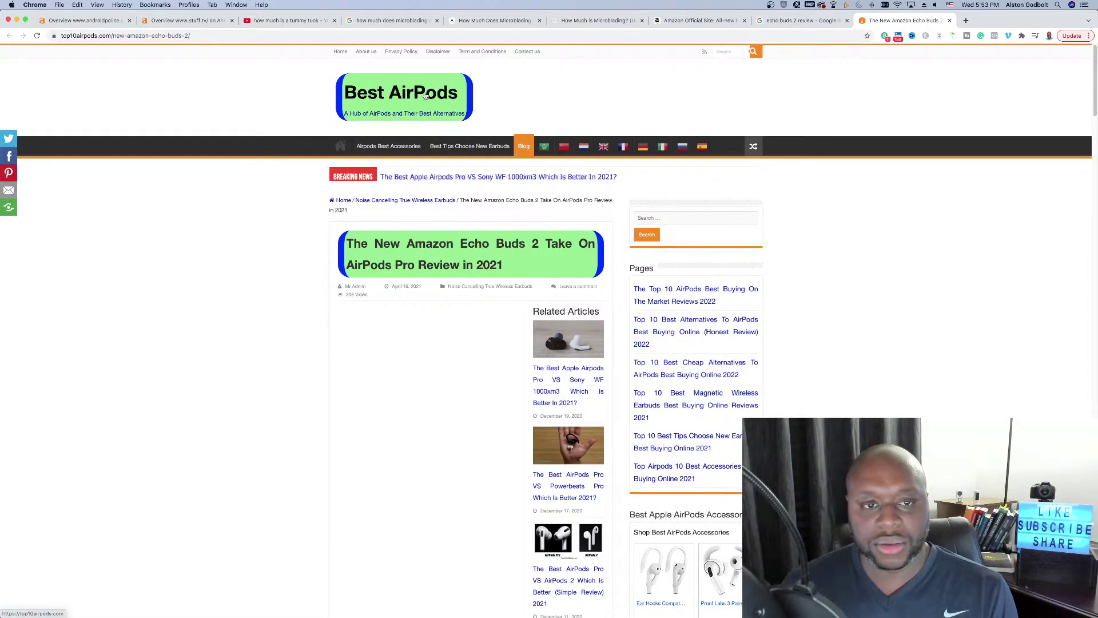
click(189, 21)
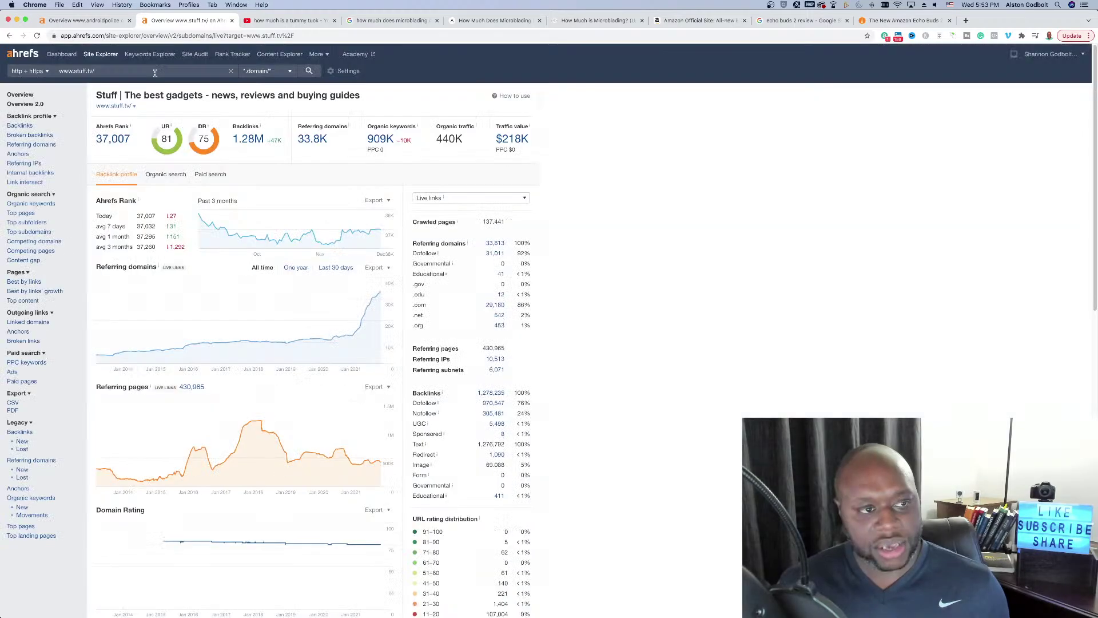
click(154, 73)
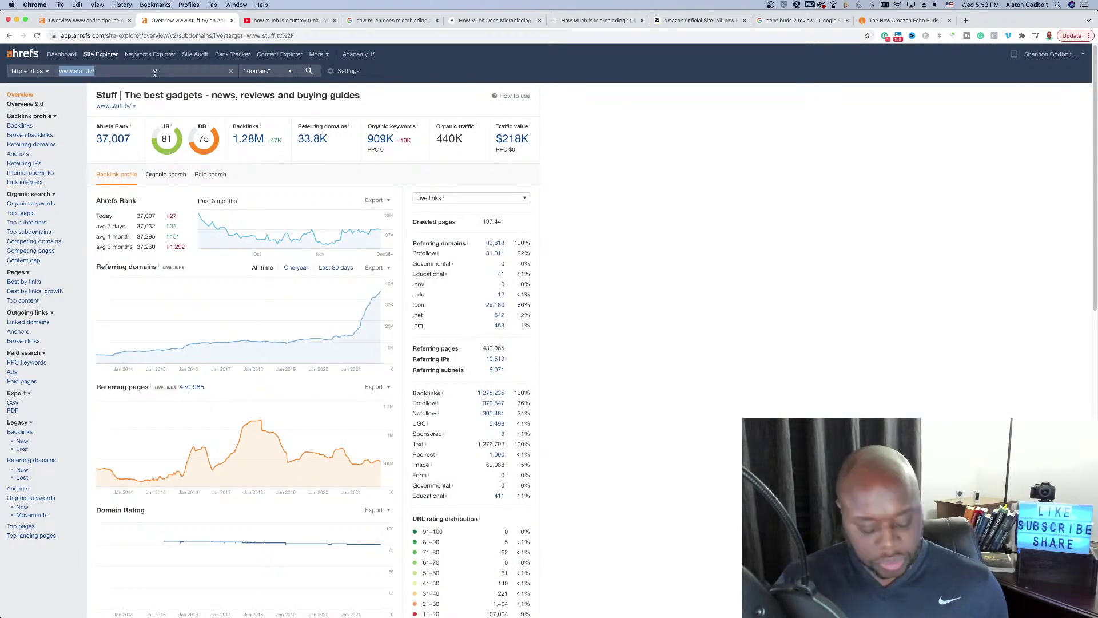
text(top10airpods.com/)
key(Return)
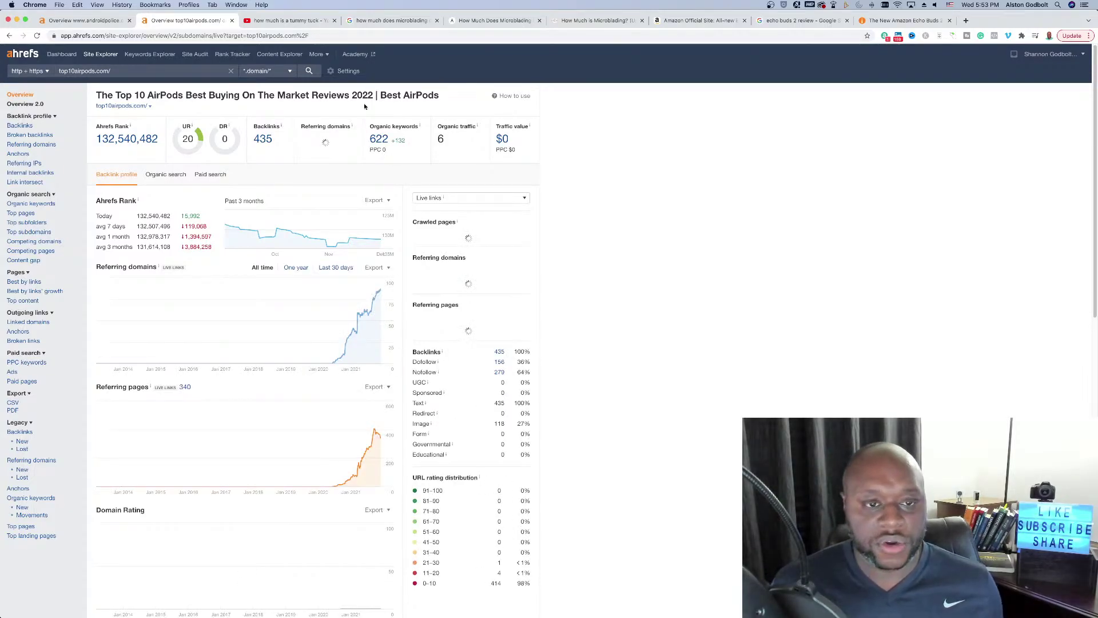
Open the organic keywords report for top10airpods.com and look through its keywords.
click(384, 140)
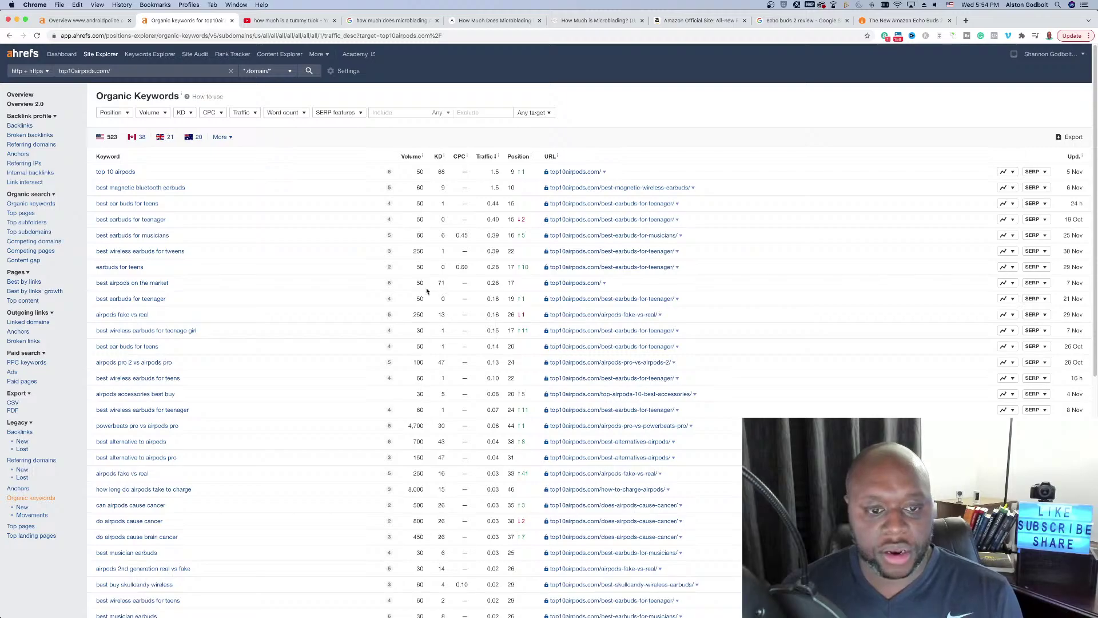
scroll(327, 440, down, 6)
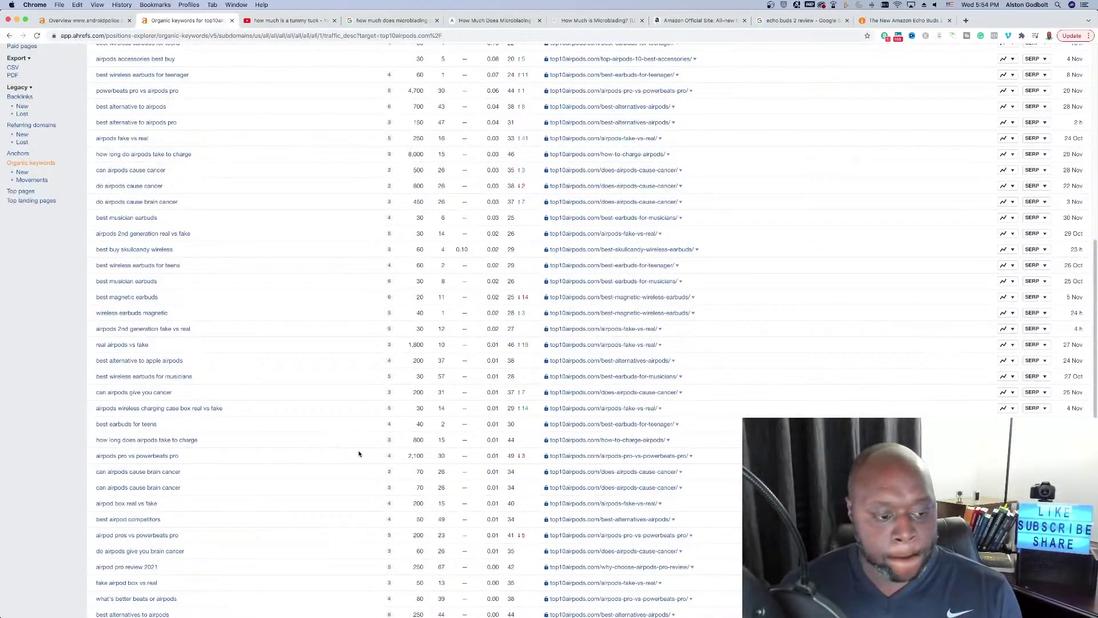
scroll(360, 454, up, 6)
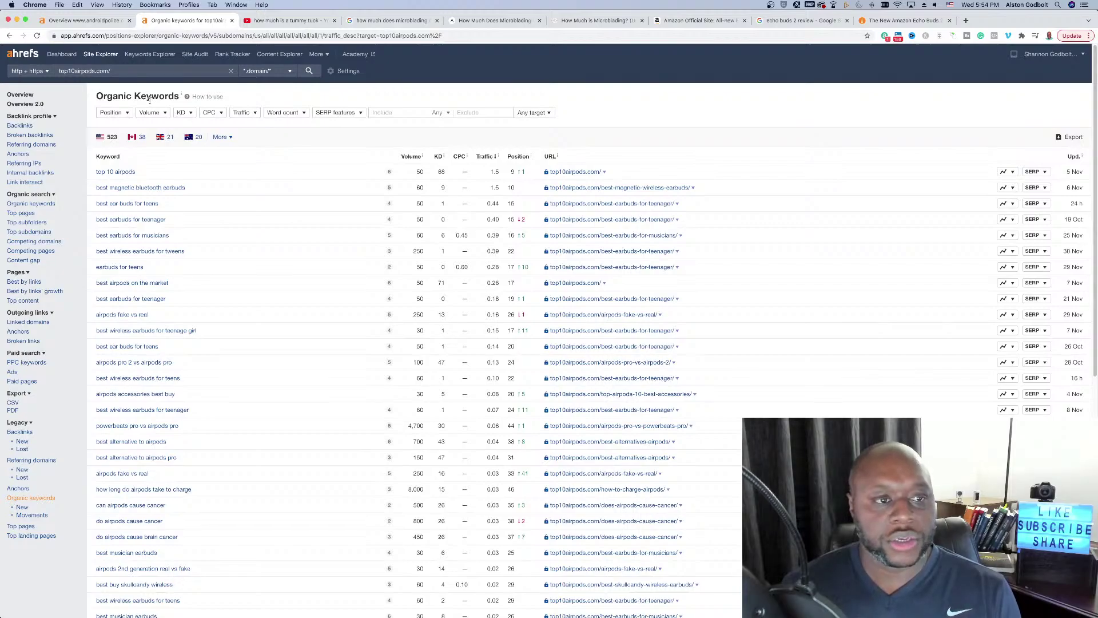
Filter the organic keywords to a maximum keyword difficulty (KD) of 5.
click(182, 113)
click(227, 145)
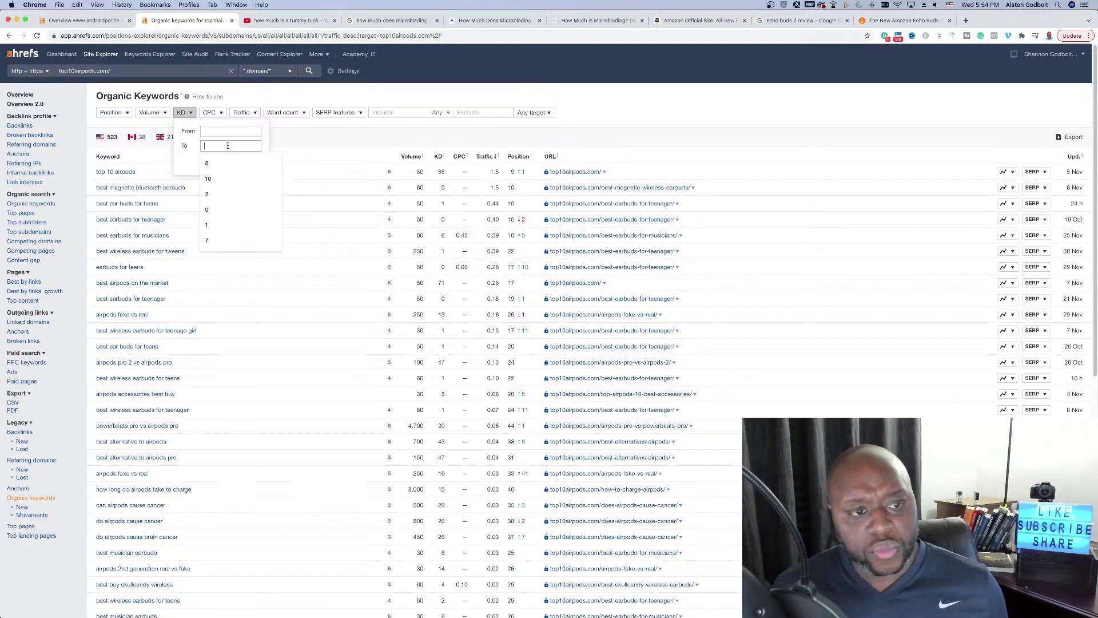
click(207, 163)
click(212, 164)
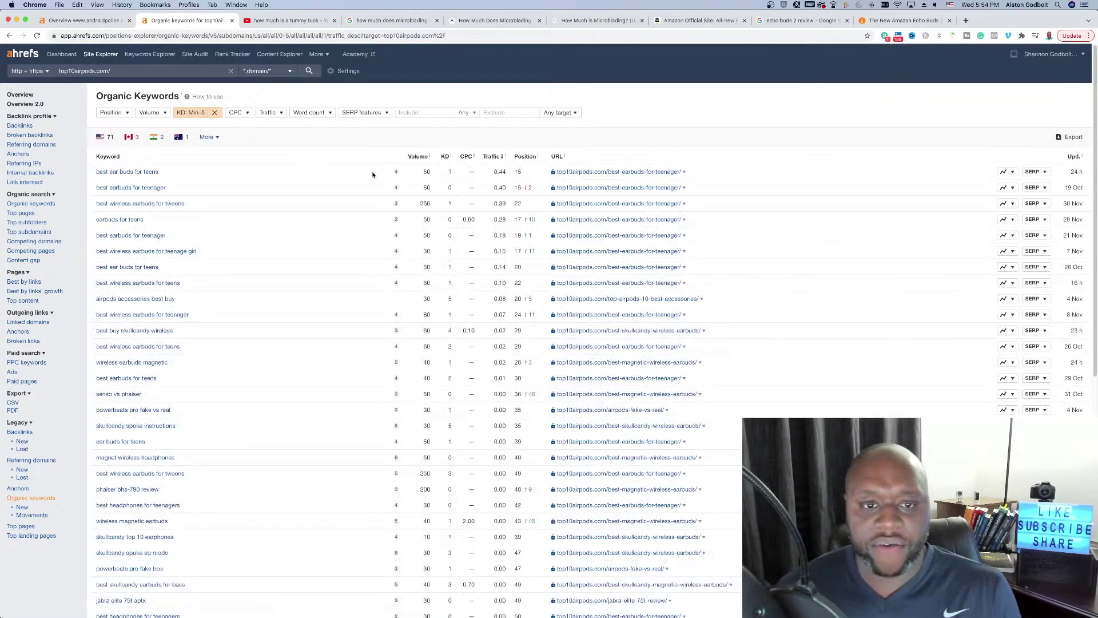
Sort the organic keywords by highest search volume and copy the keyword "best skullcandy earbuds".
click(421, 158)
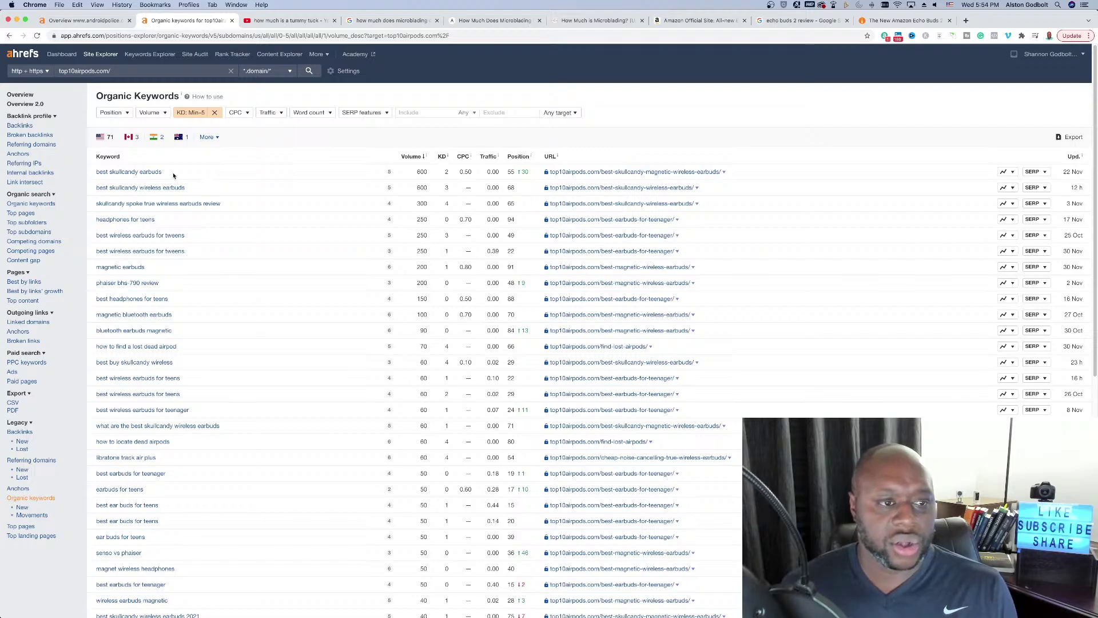
drag(163, 171, 96, 174)
key(super+c)
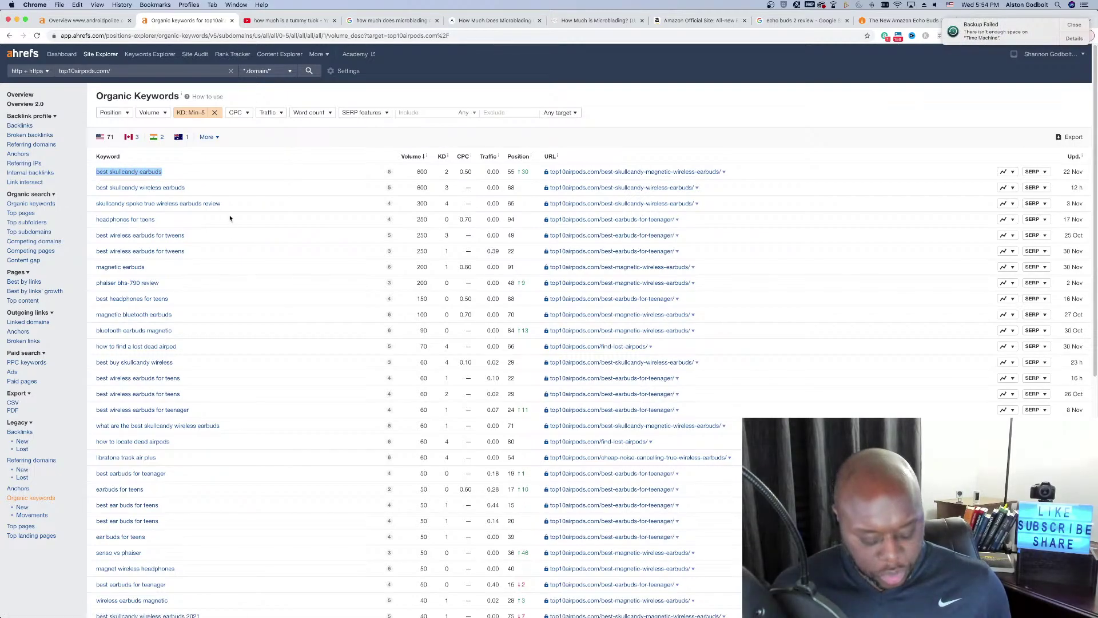
Switch to YouTube, search for "best skullcandy earbuds" and skim the competing videos and vidIQ keyword scores.
click(283, 21)
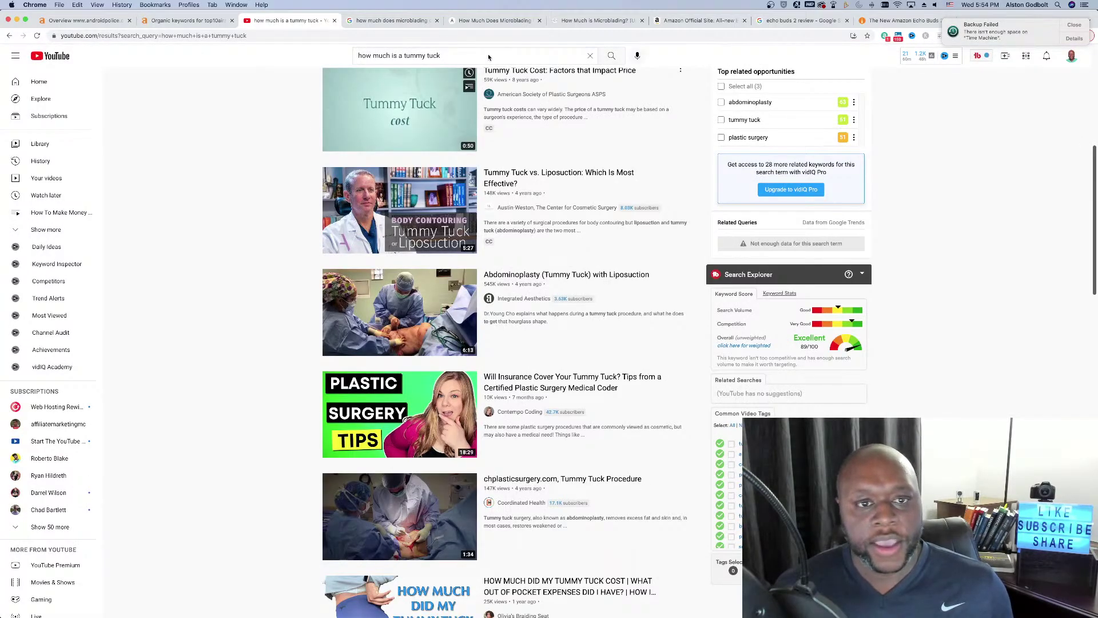
triple_click(485, 56)
key(super+v)
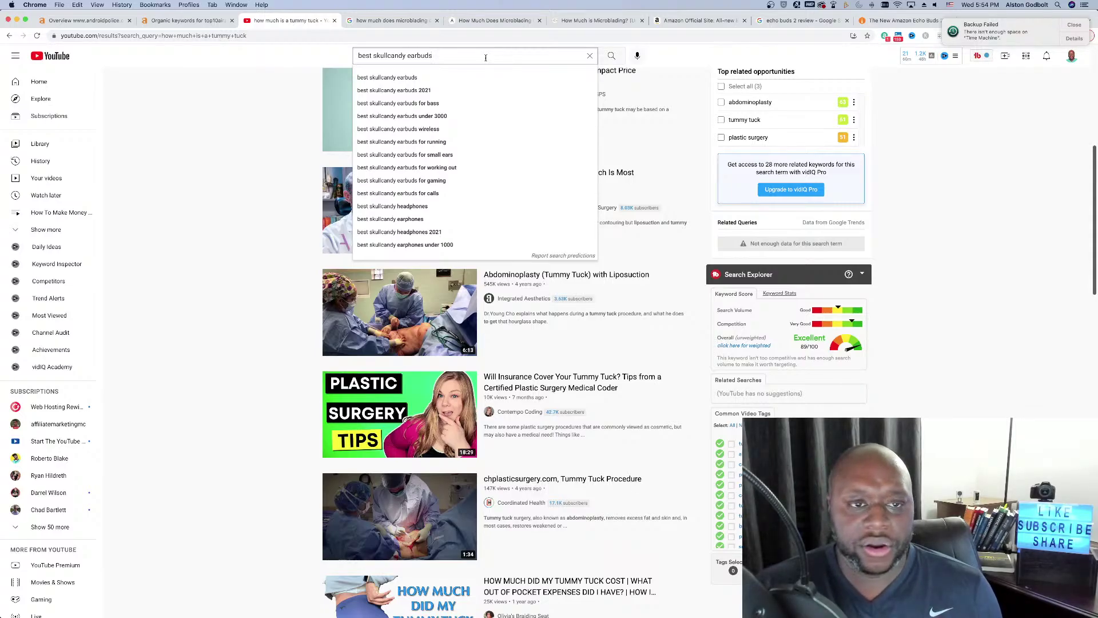
key(Return)
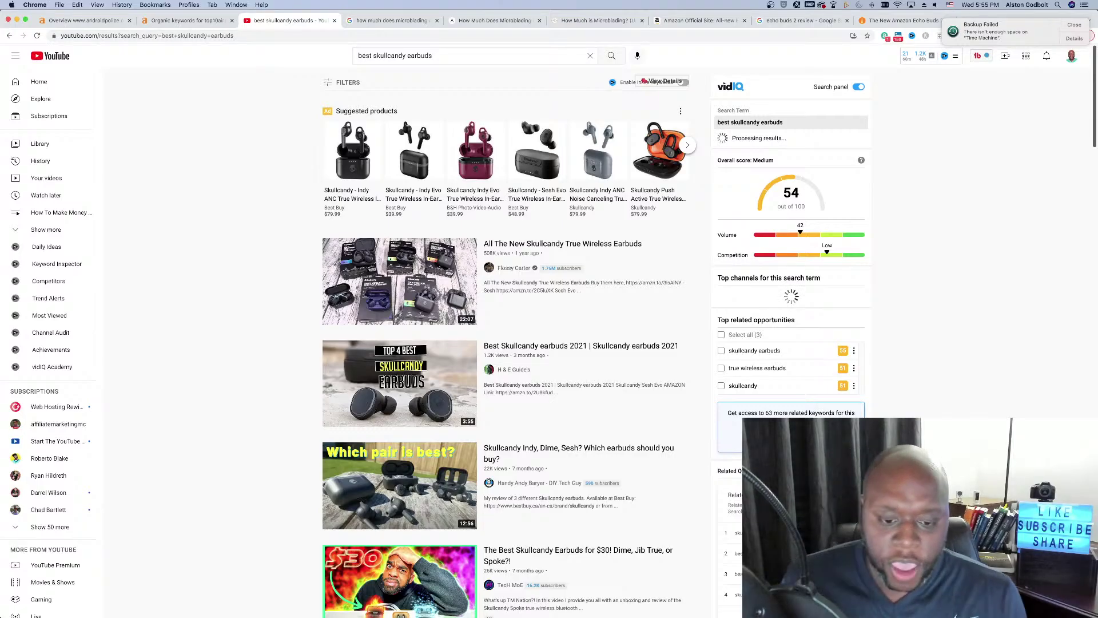
scroll(339, 392, down, 3)
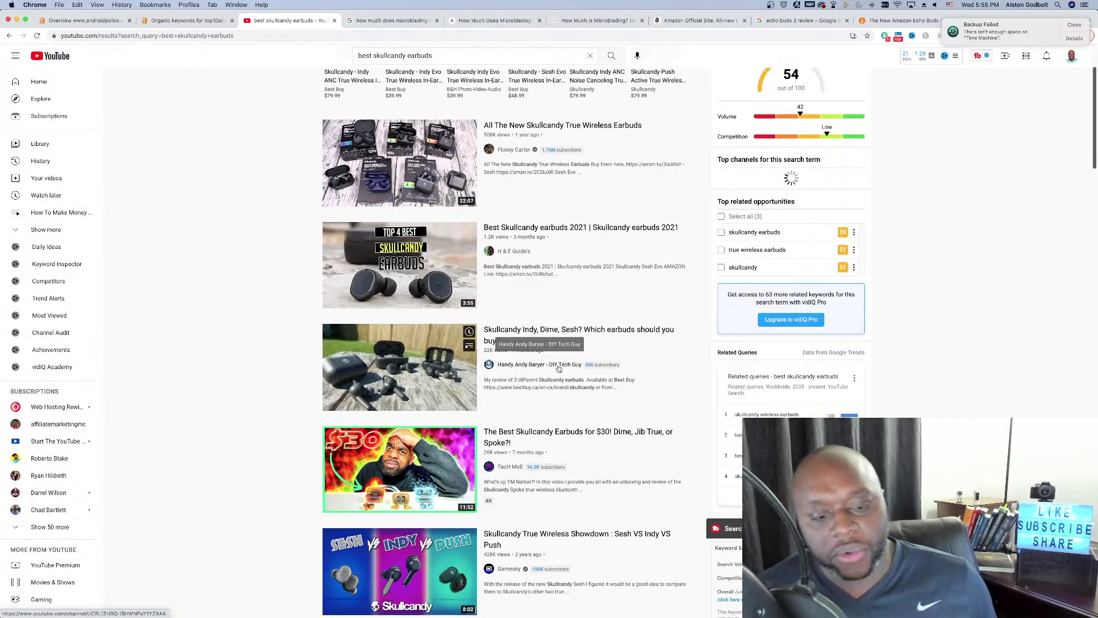
scroll(228, 342, up, 3)
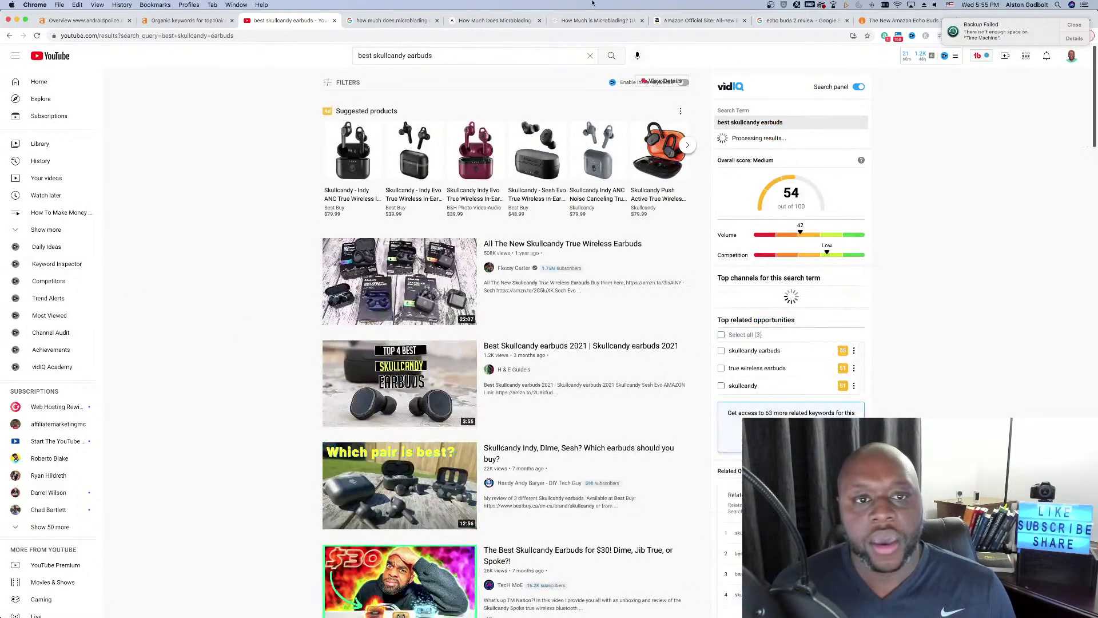
Search YouTube for the suggested phrase "best skullcandy earbuds under 3000" and review its videos and keyword scores.
click(499, 59)
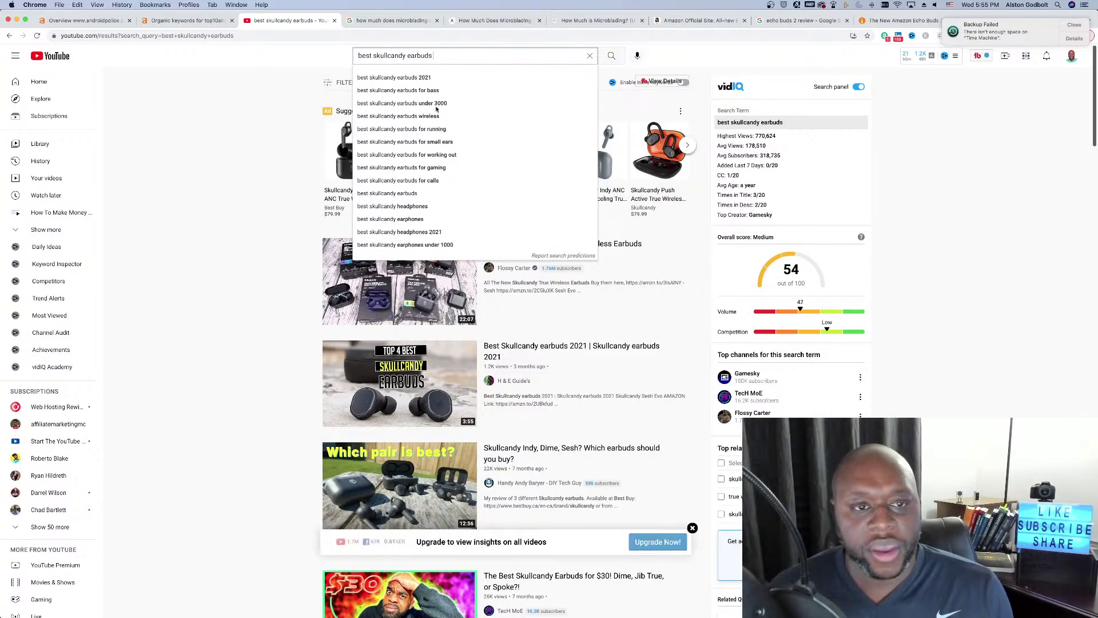
click(399, 104)
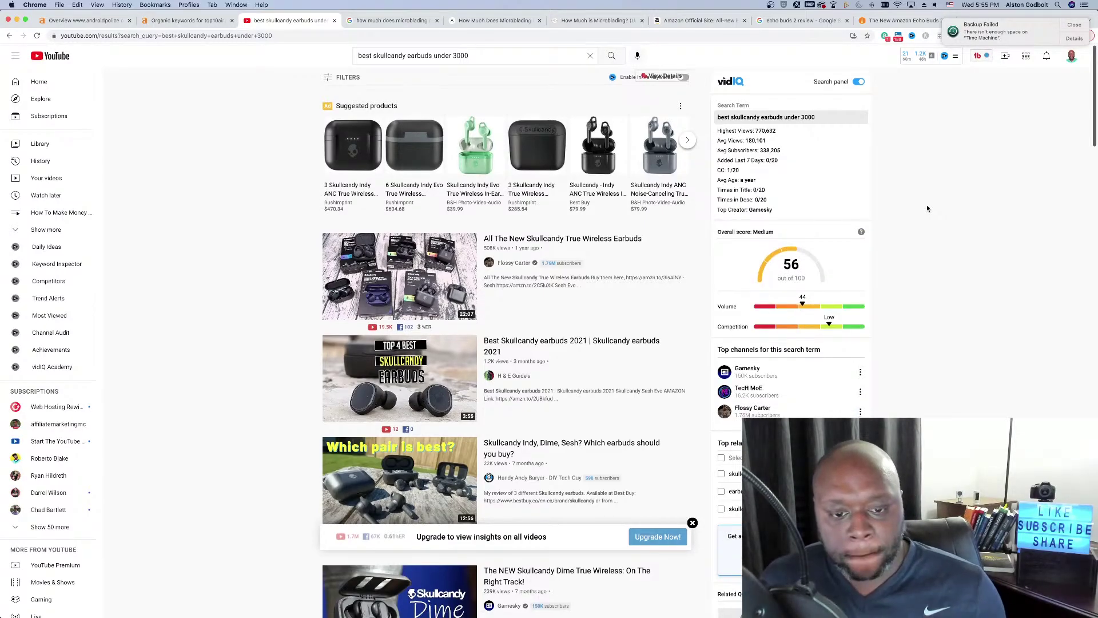
click(490, 57)
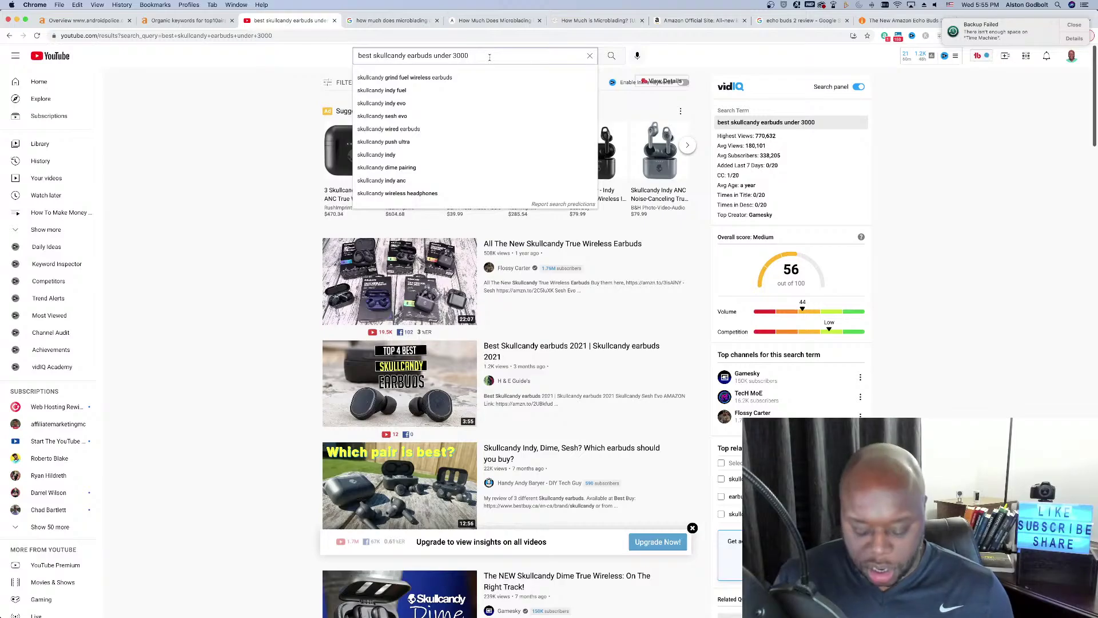
key(Return)
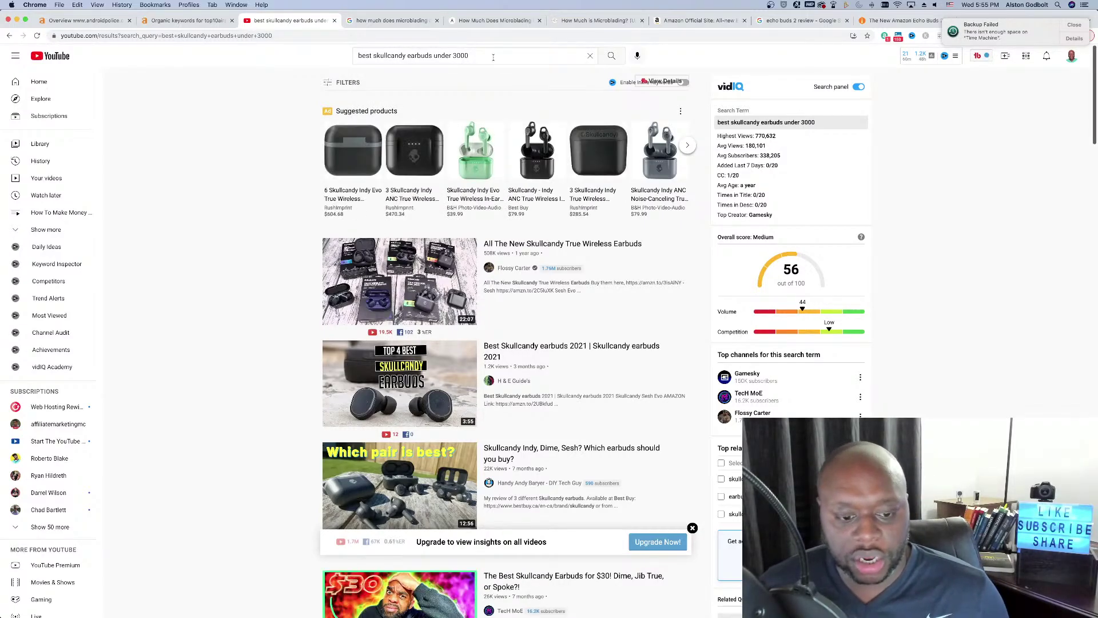
scroll(275, 306, down, 3)
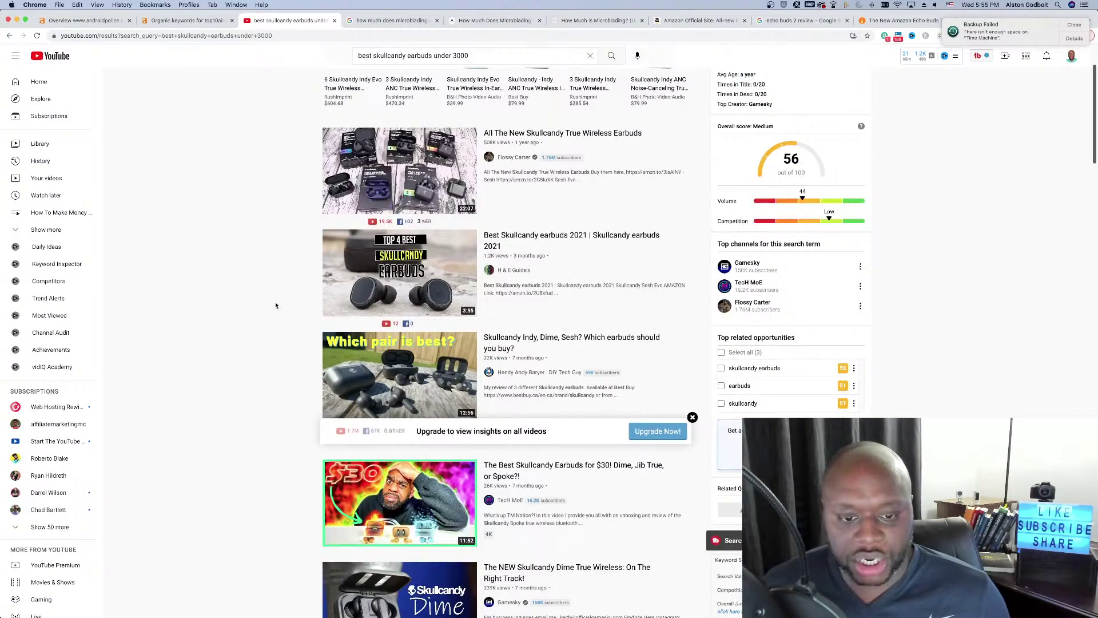
scroll(276, 305, down, 1)
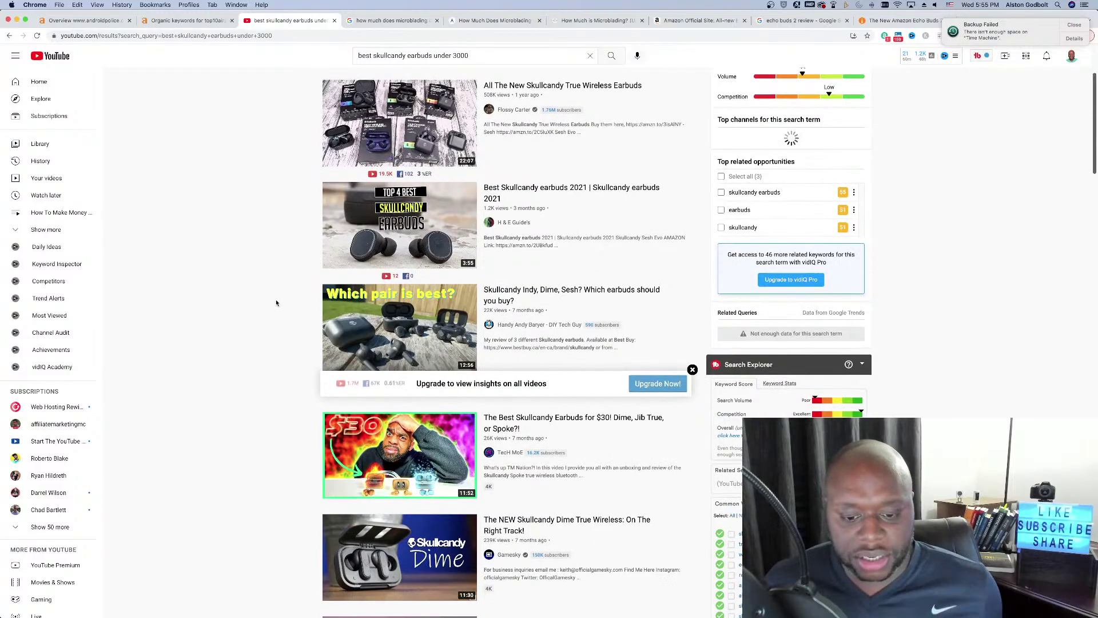
scroll(281, 295, up, 4)
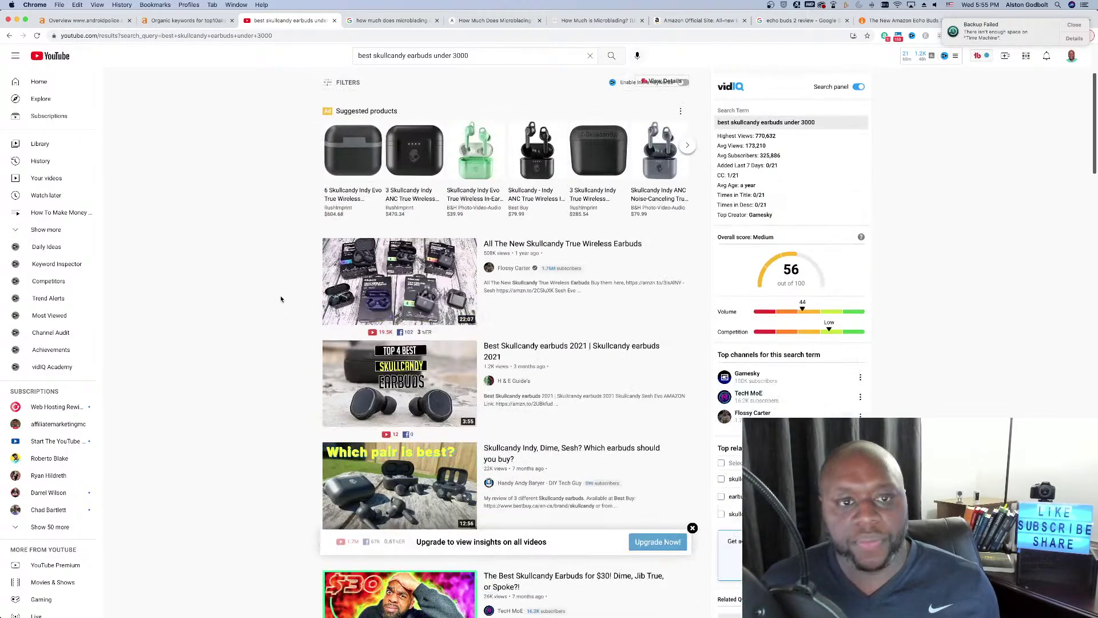
Change the YouTube search to the suggested phrase "best skullcandy earbuds for bass" and review the competing videos.
double_click(460, 56)
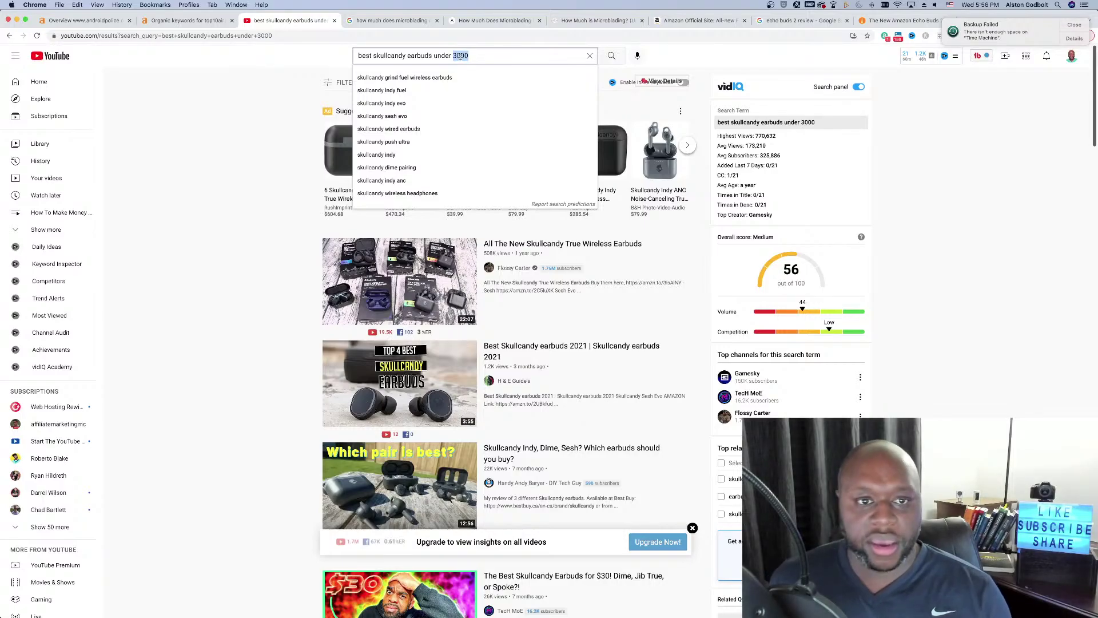
shift+click(434, 55)
key(BackSpace)
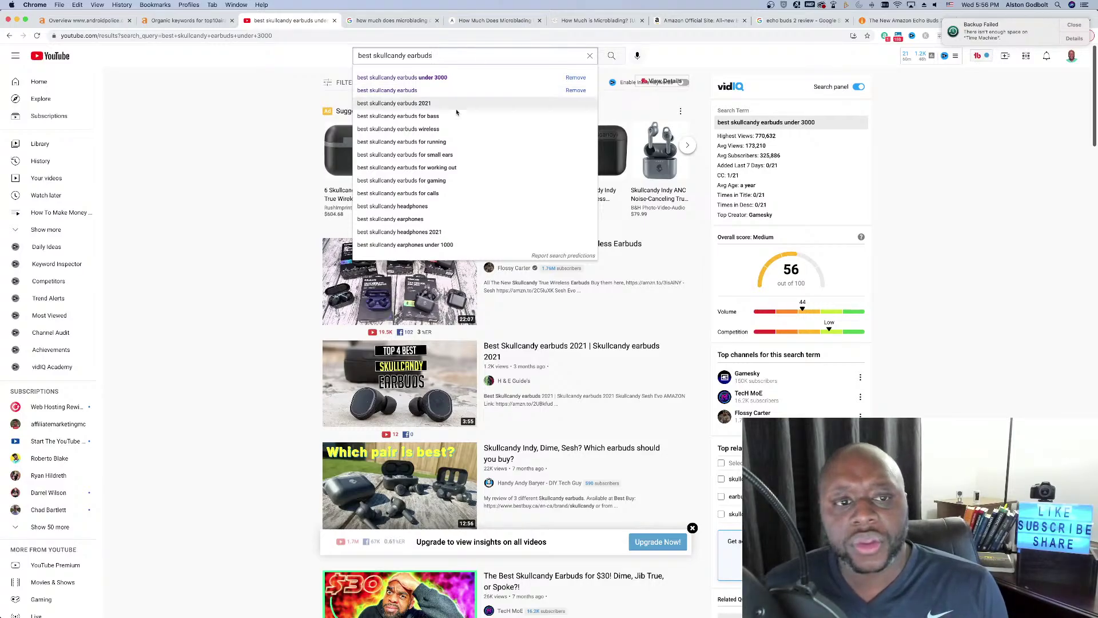
click(403, 116)
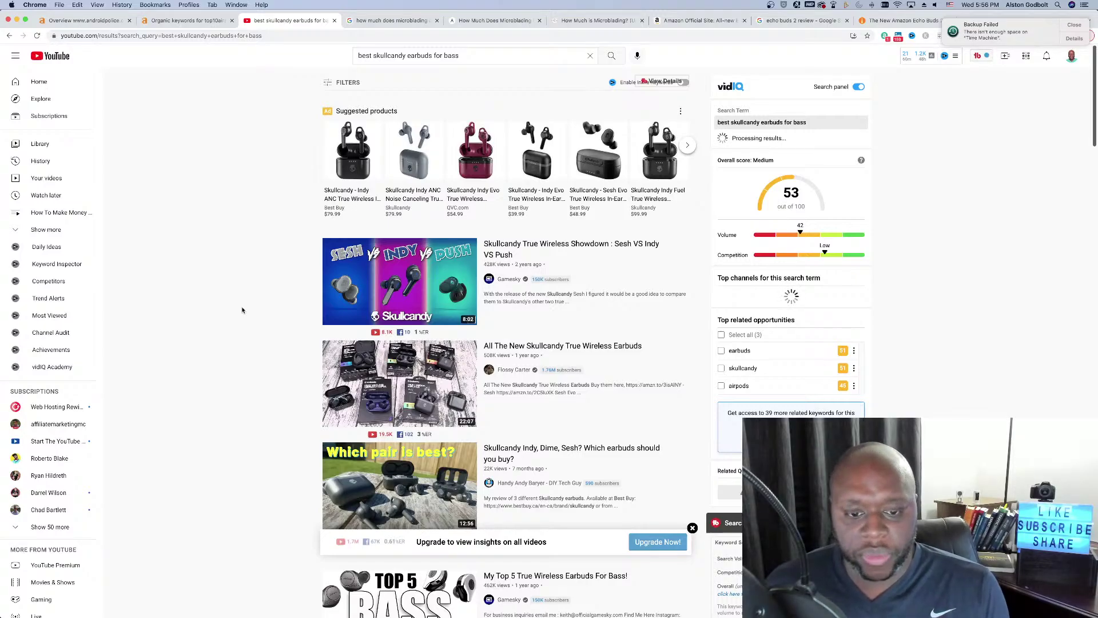
scroll(242, 310, down, 5)
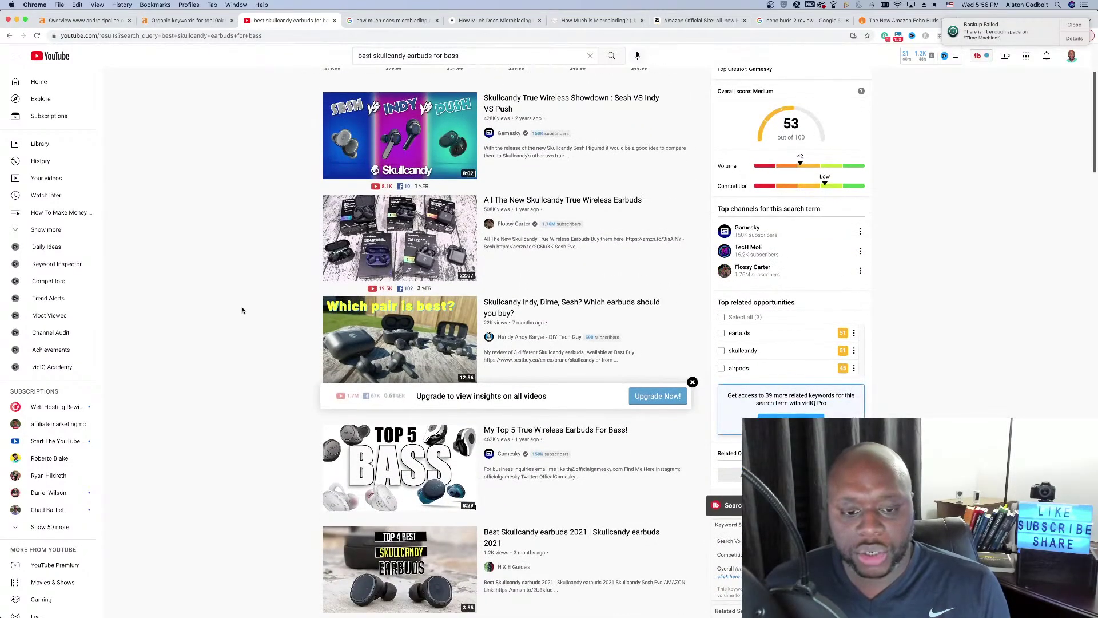
scroll(242, 310, down, 6)
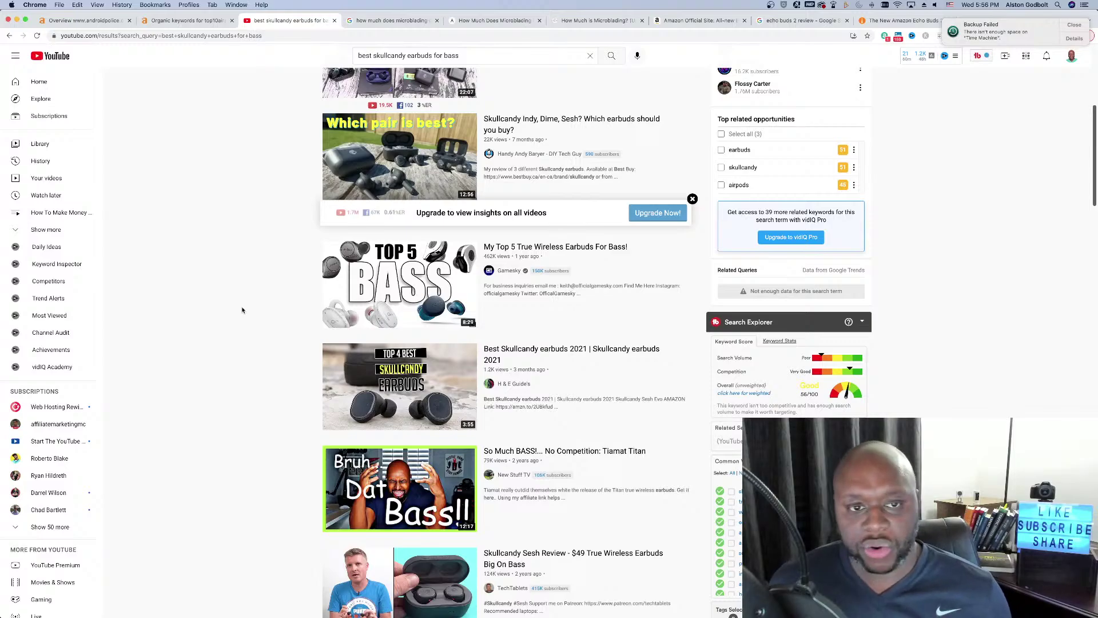
scroll(242, 310, up, 10)
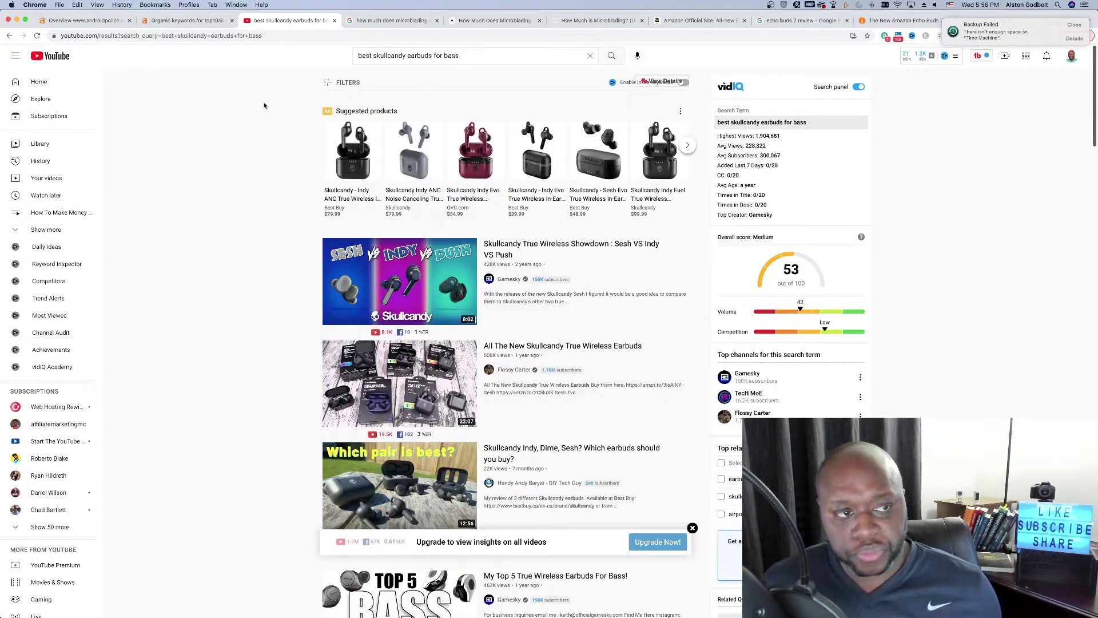
Switch to the Google results for microblading cost and search for "foundation pins" instead.
mouse_move(70, 20)
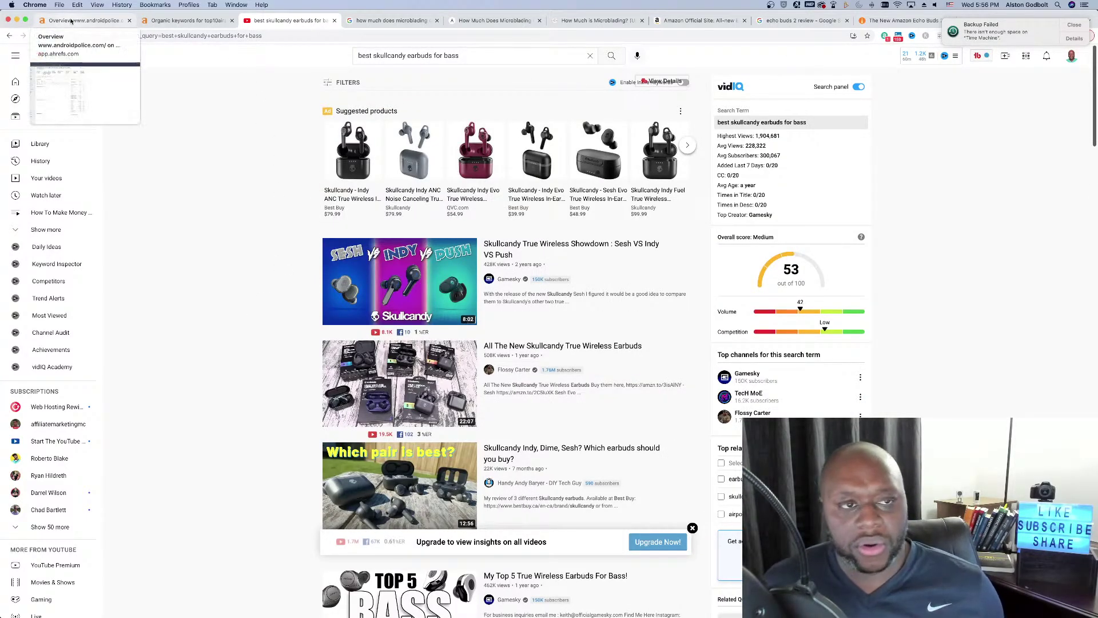
click(403, 20)
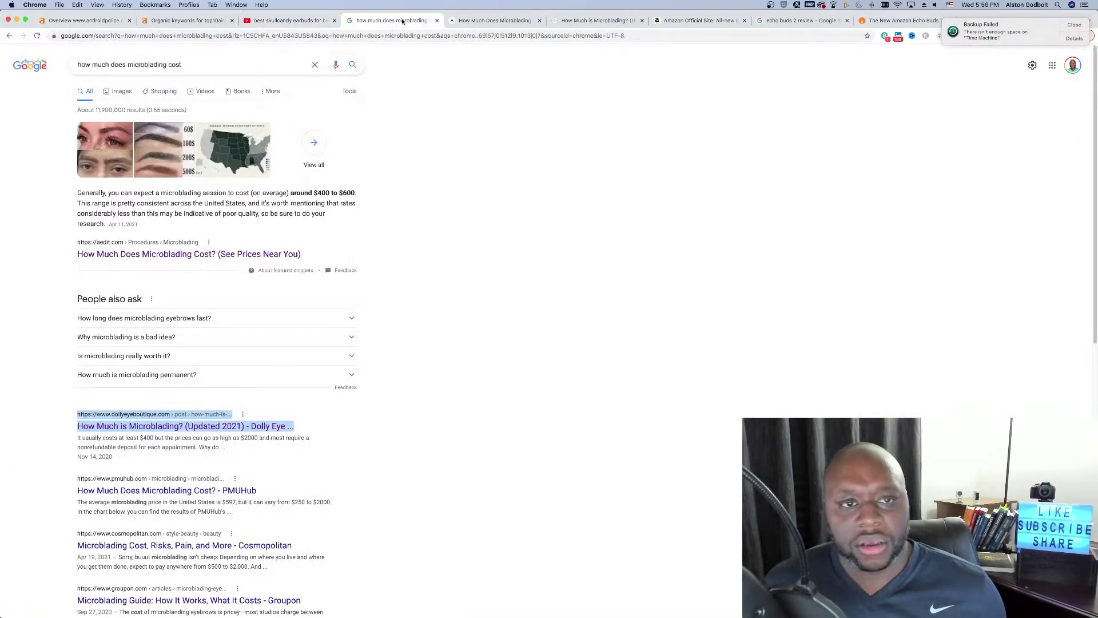
click(362, 32)
text(foun)
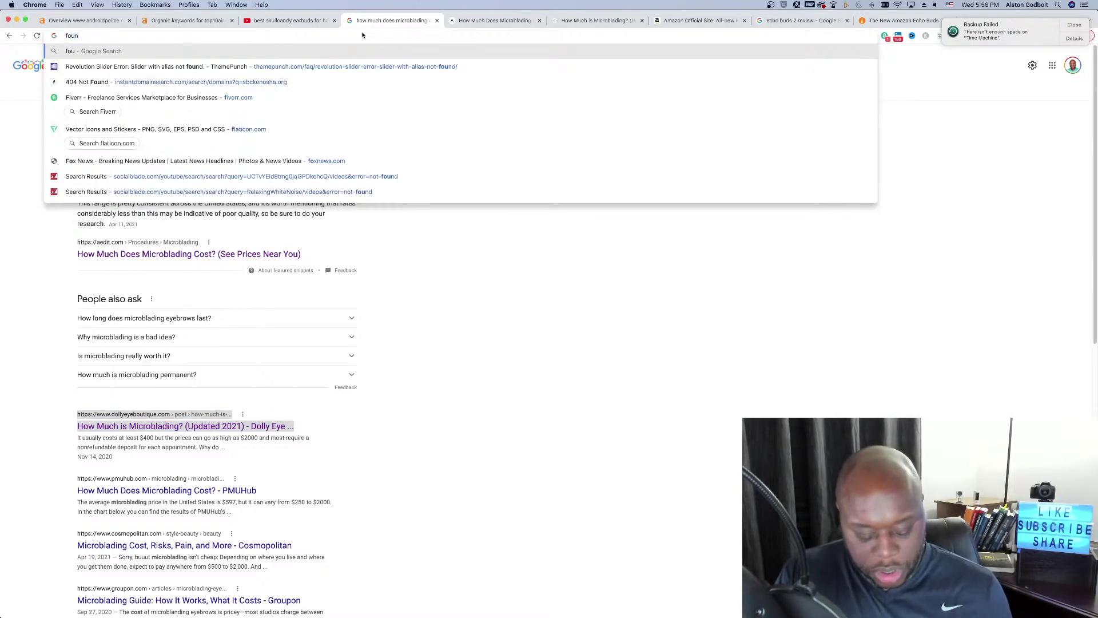
text(datin)
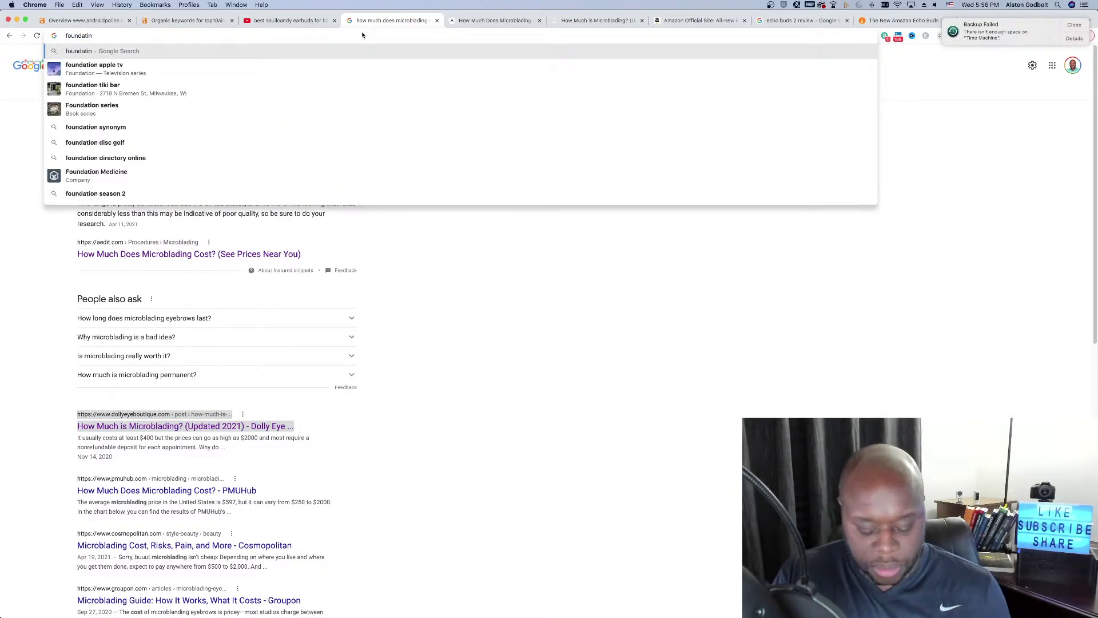
text( pins)
key(Return)
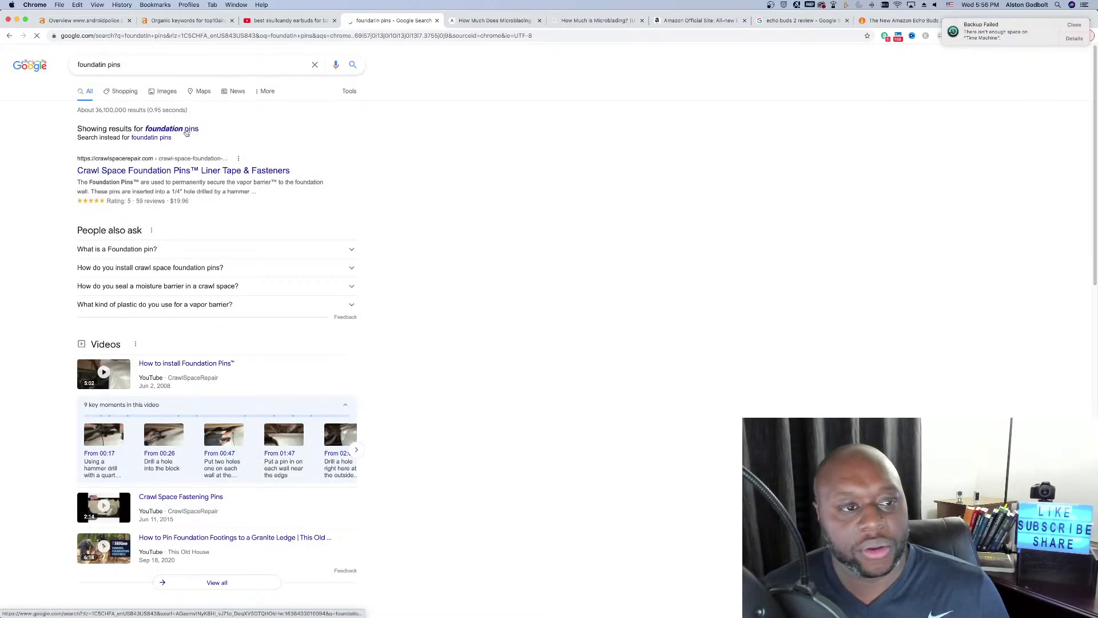
click(186, 133)
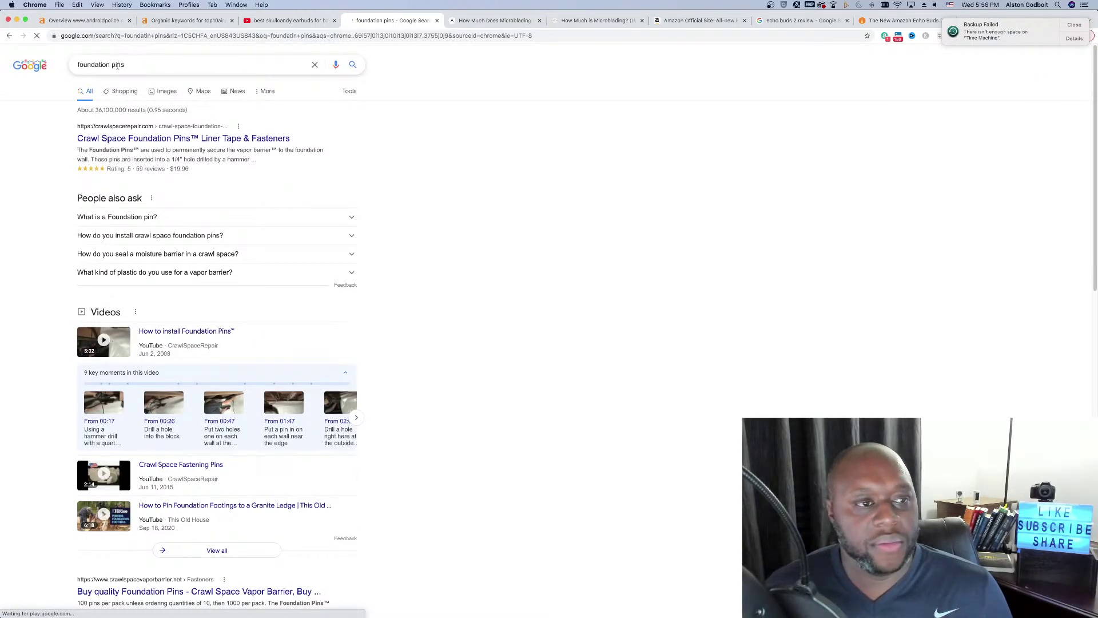
Change the Google search to "fountain pens" by way of the spelling correction for "foundation pens", and copy the corrected term.
double_click(117, 65)
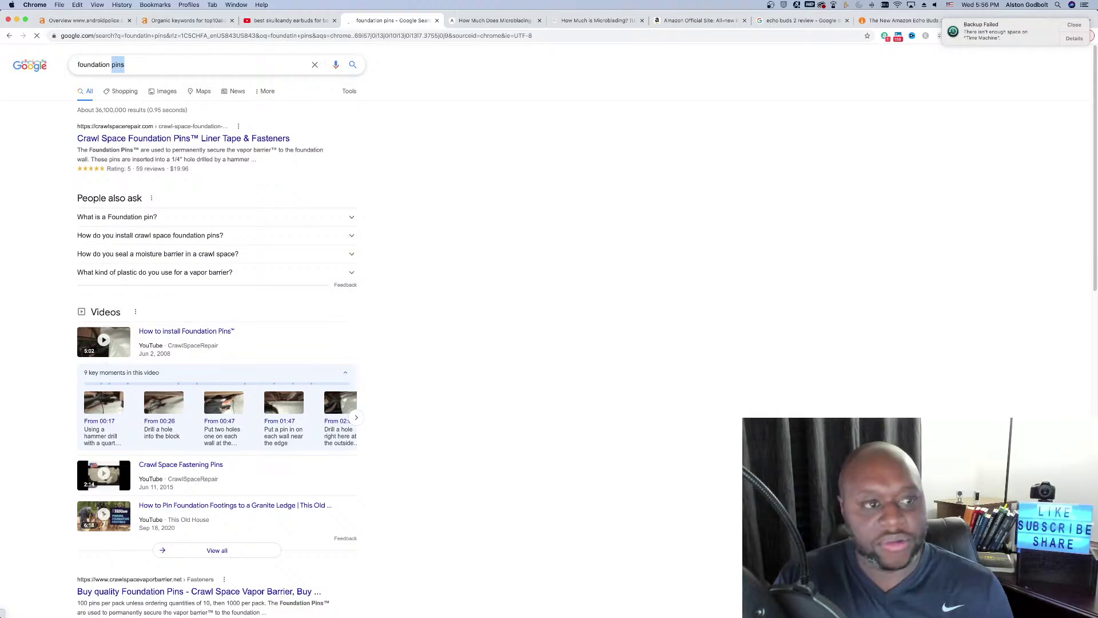
text(pens)
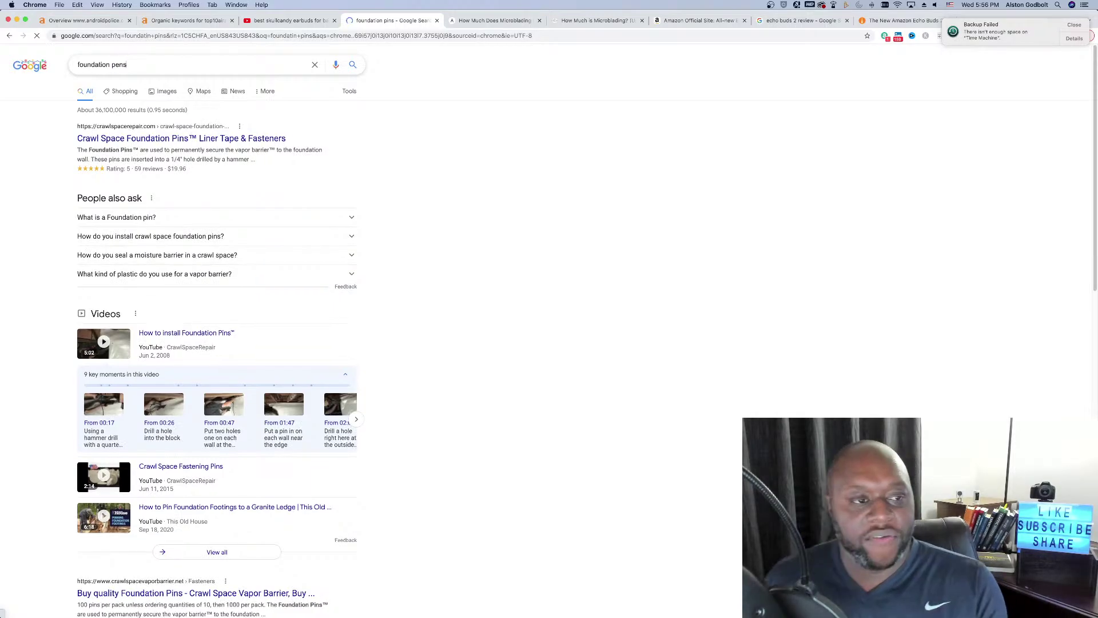
key(Return)
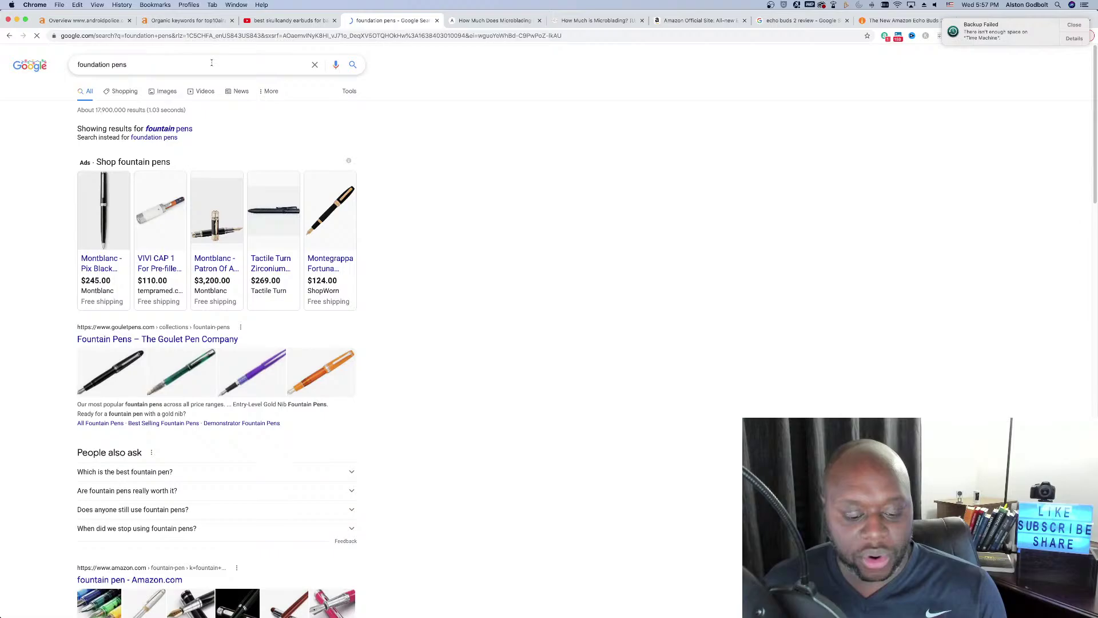
click(179, 129)
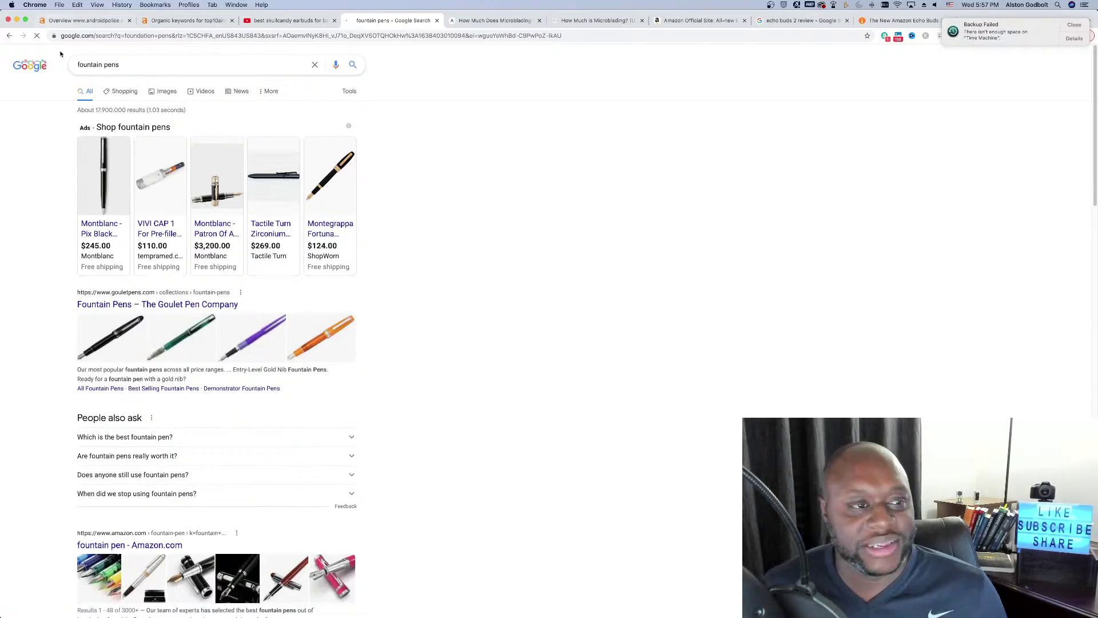
triple_click(121, 65)
key(super+c)
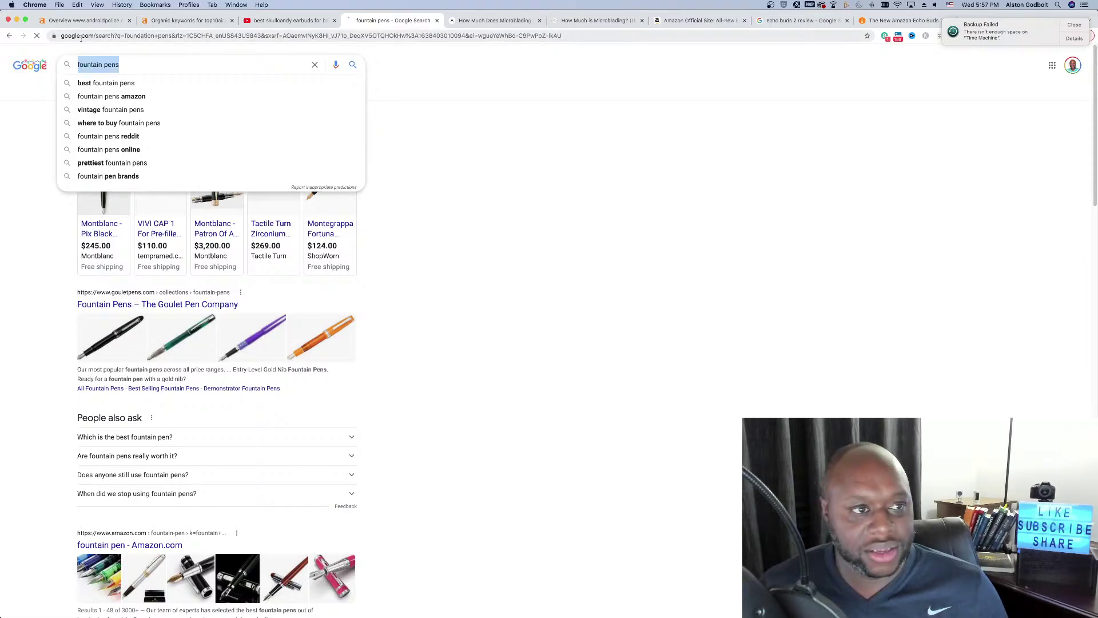
Switch to Ahrefs and look up "fountain pens" in Keywords Explorer for Google in the United States.
click(83, 21)
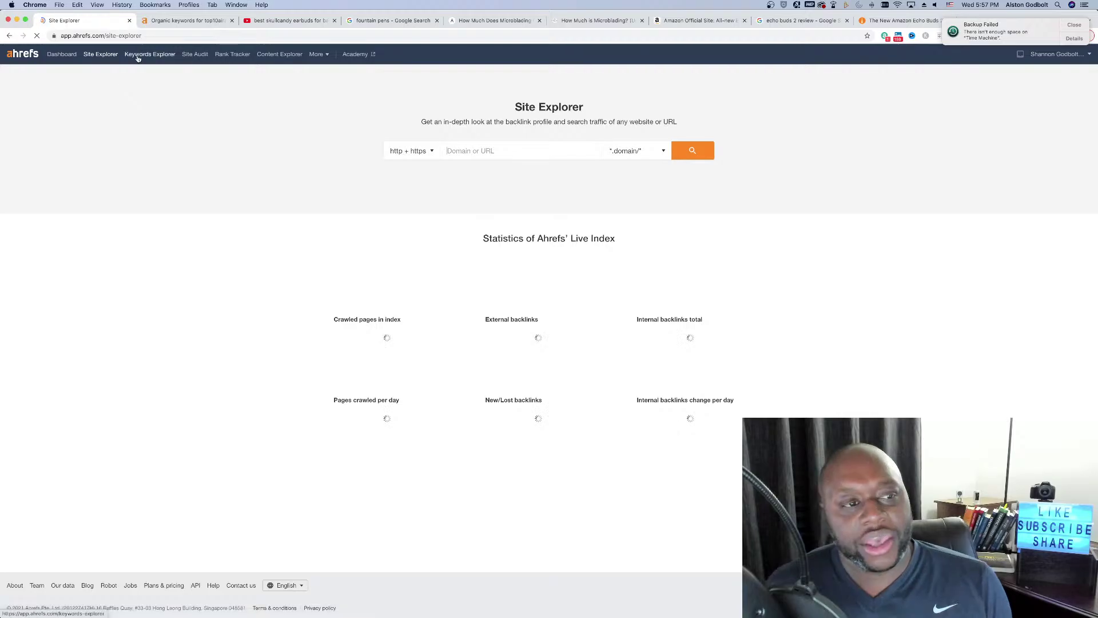
click(138, 55)
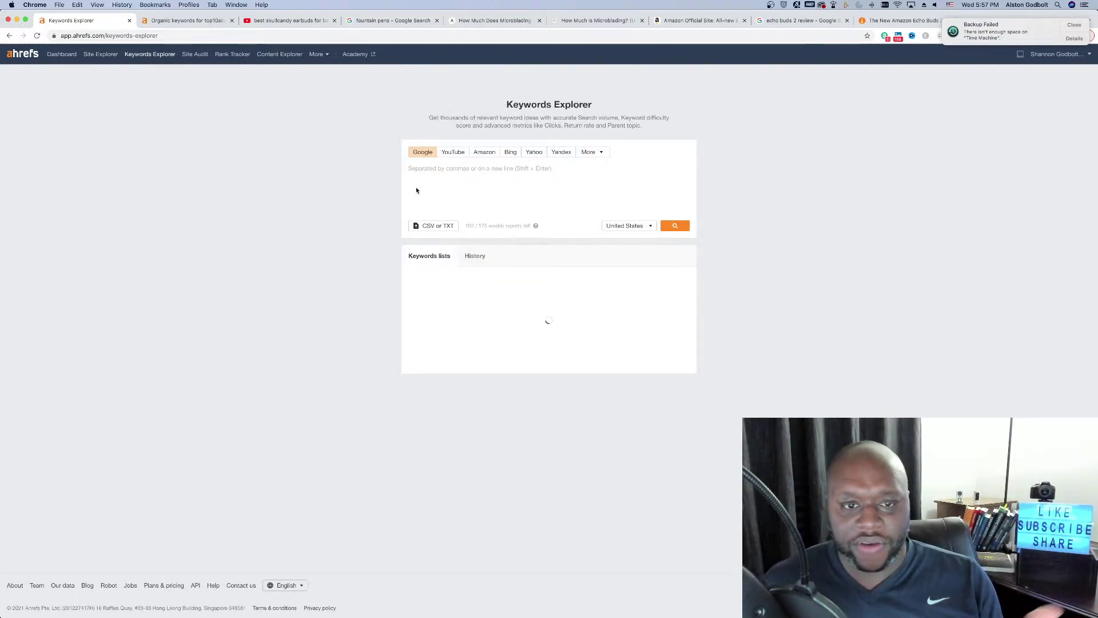
click(439, 177)
key(super+v)
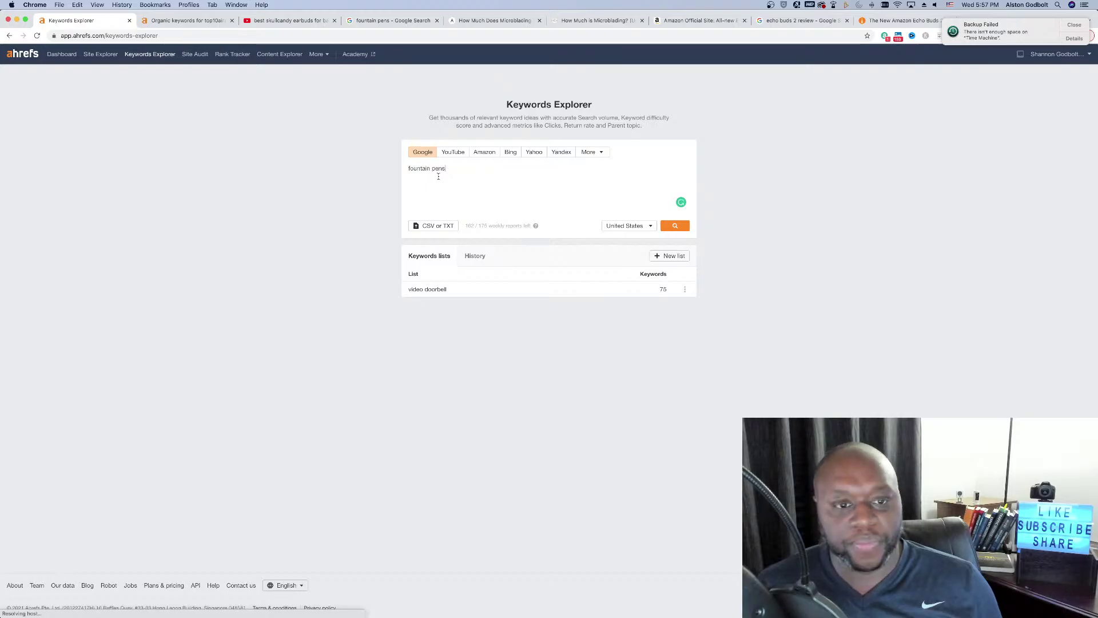
key(Return)
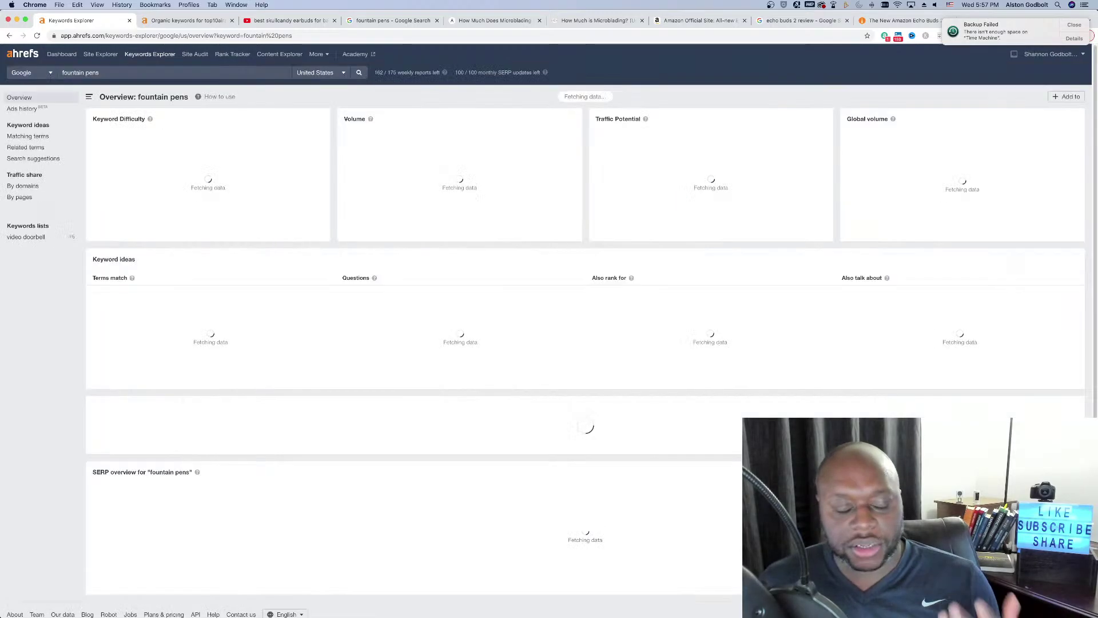
Open the matching terms for "fountain pens" and close the leftover Google, microblading, Amazon and Echo Buds tabs.
click(15, 136)
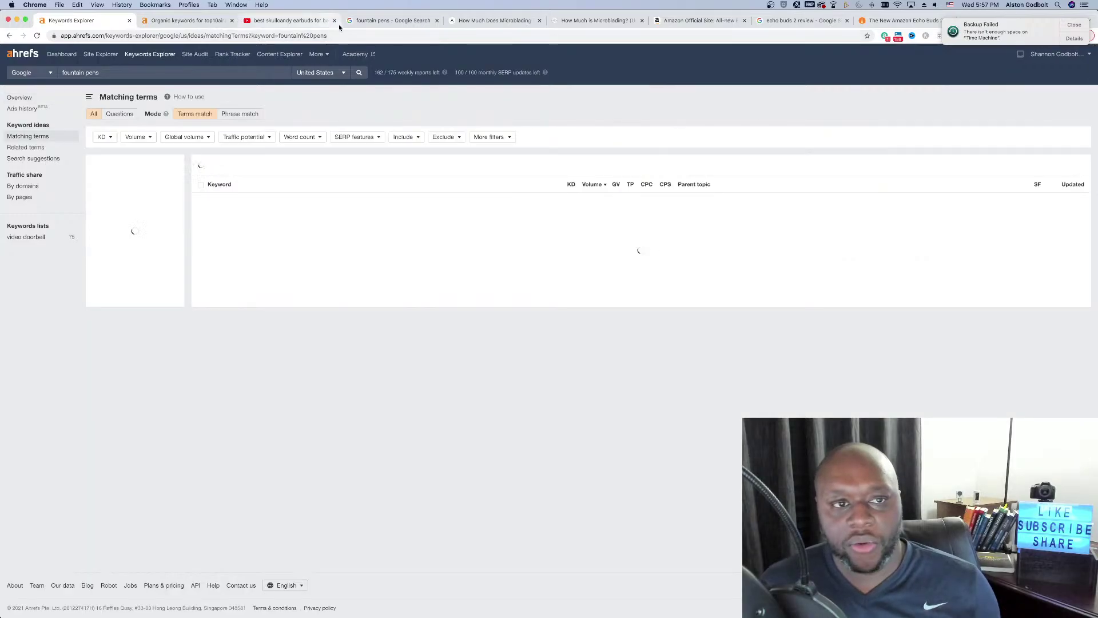
click(436, 21)
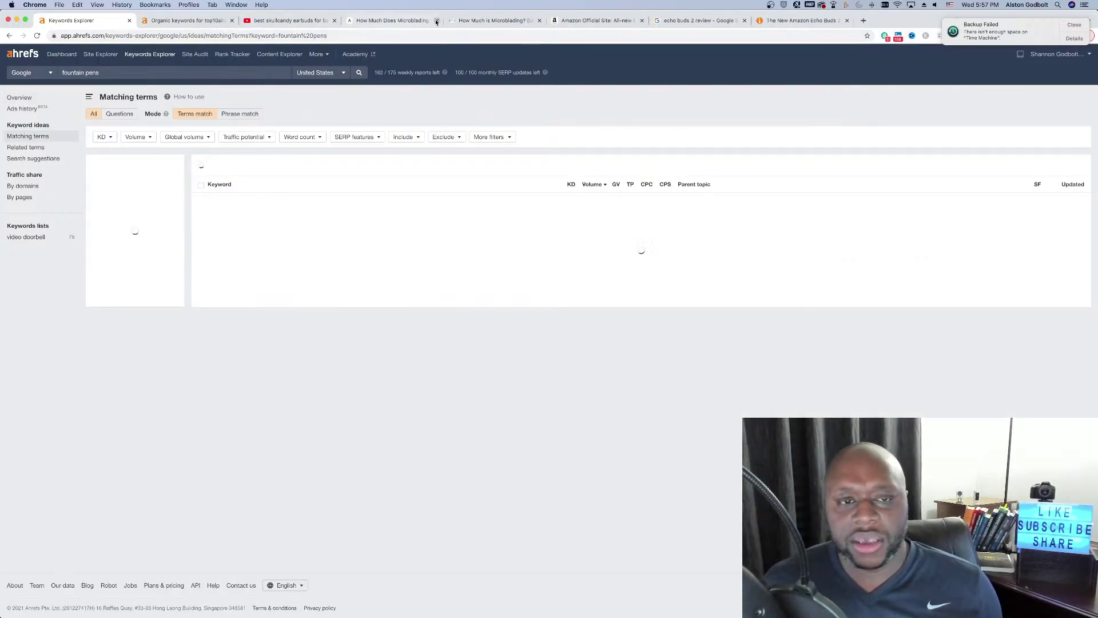
click(436, 21)
click(437, 21)
click(437, 21)
click(437, 21)
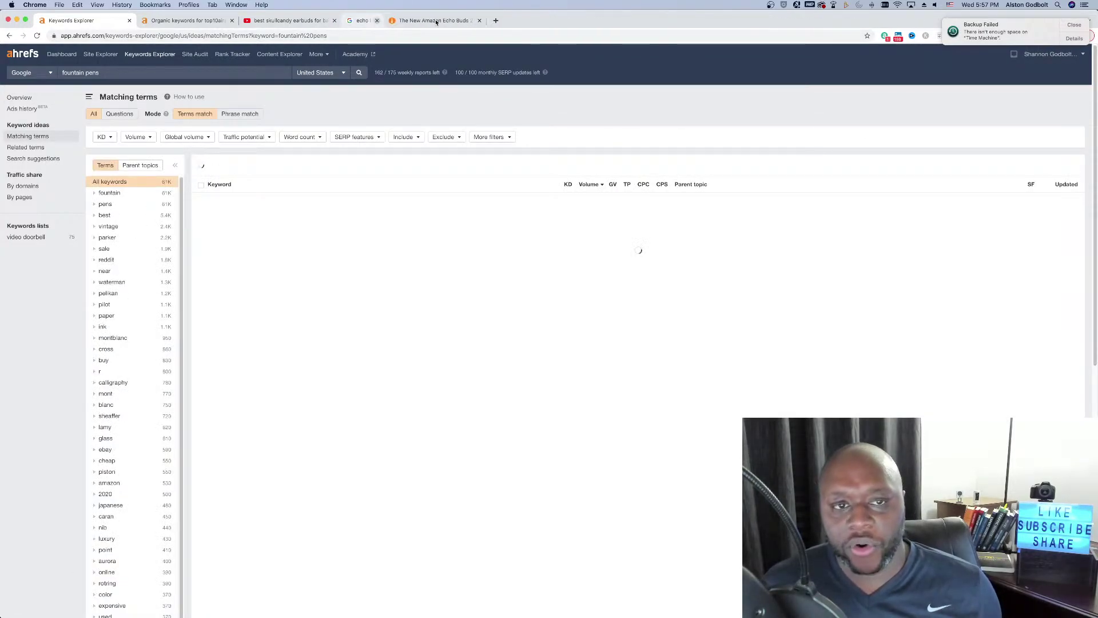
click(436, 21)
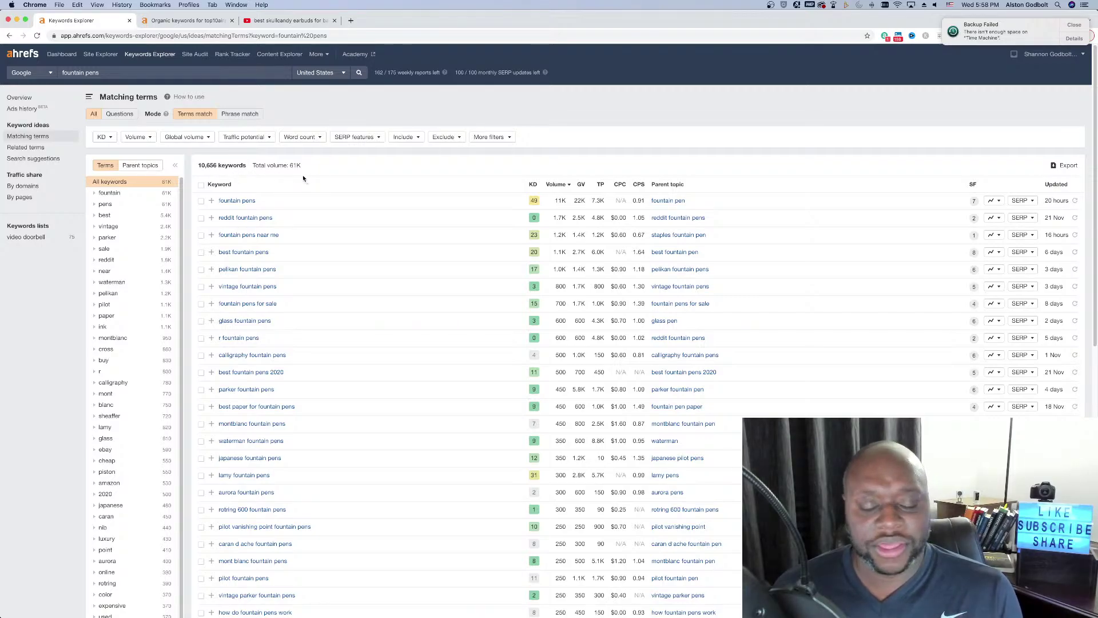
Copy "fountain pens" from the keyword lookup, switch to YouTube and search for the suggested phrase "fountain pens for drawing".
scroll(408, 285, down, 5)
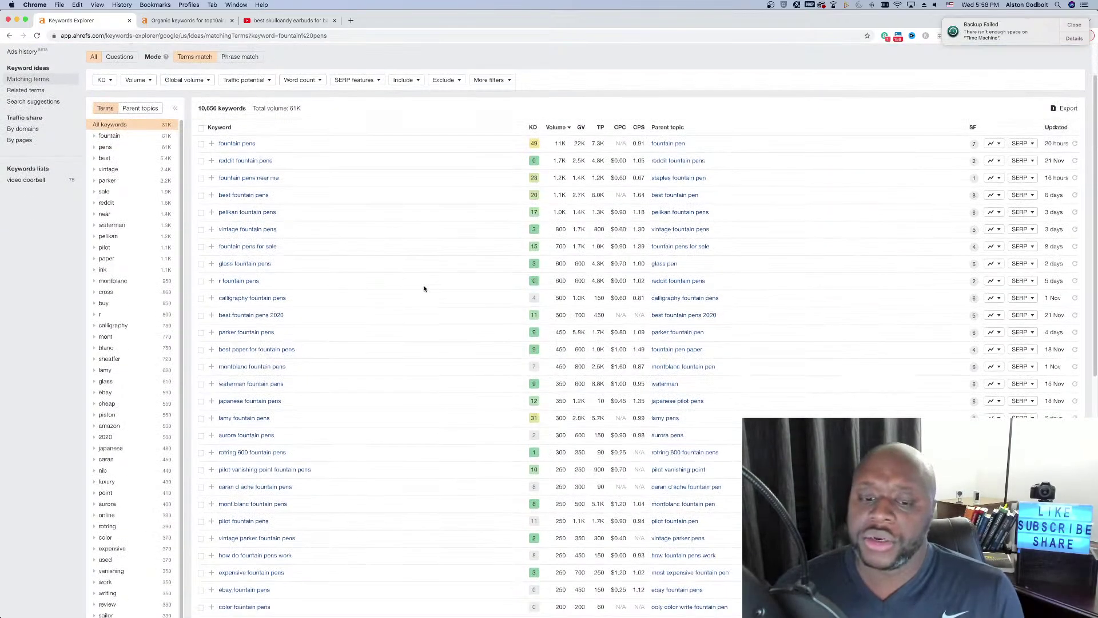
scroll(423, 288, up, 5)
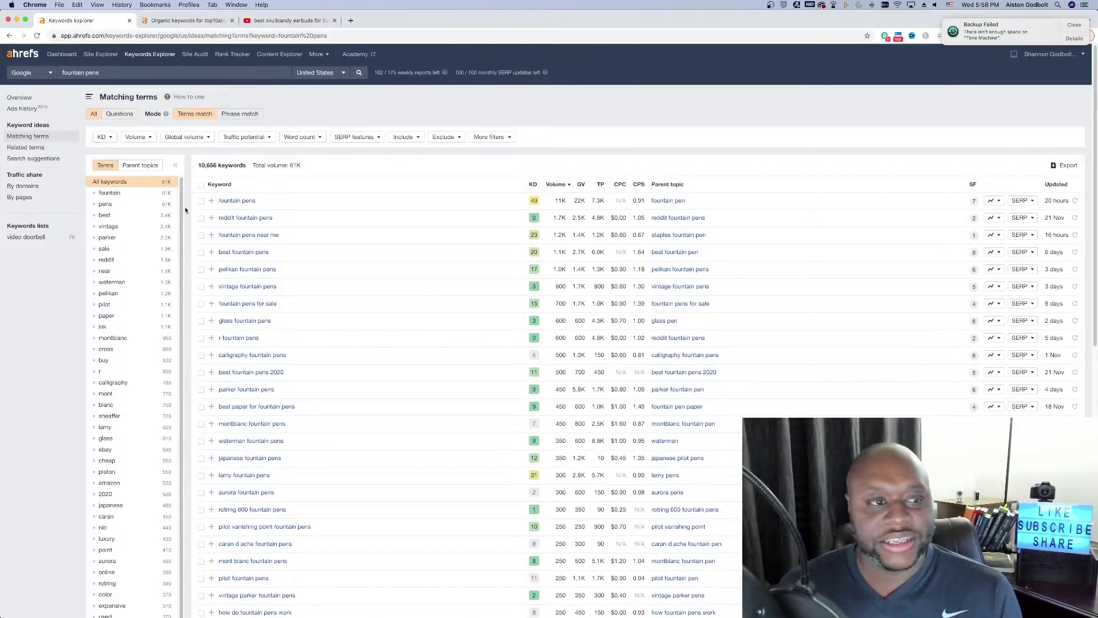
click(119, 72)
key(super+c)
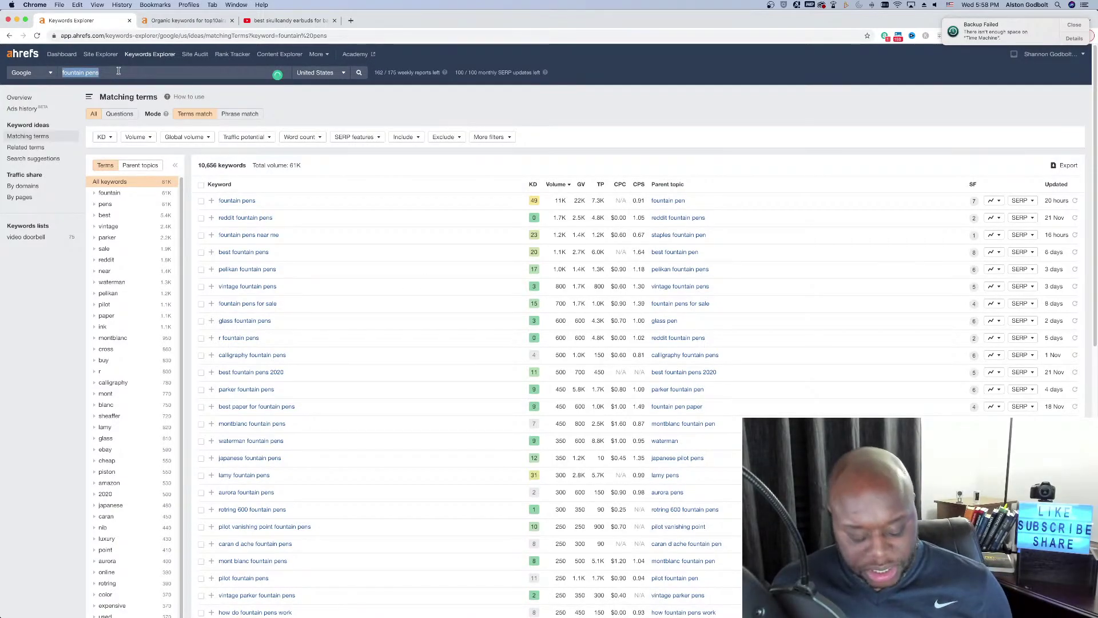
click(172, 21)
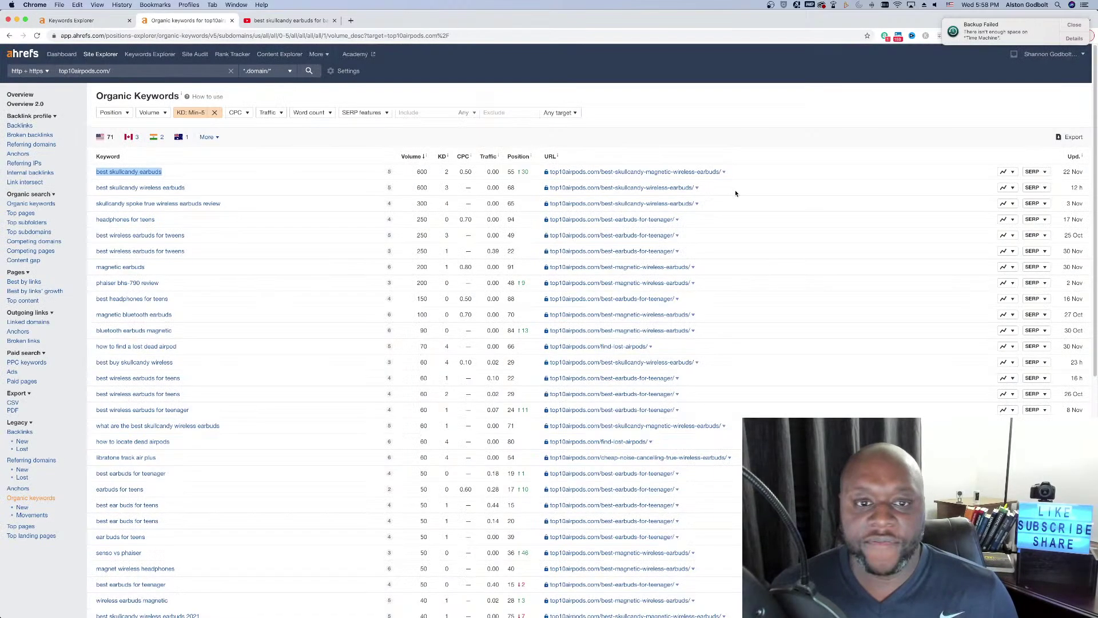
click(297, 20)
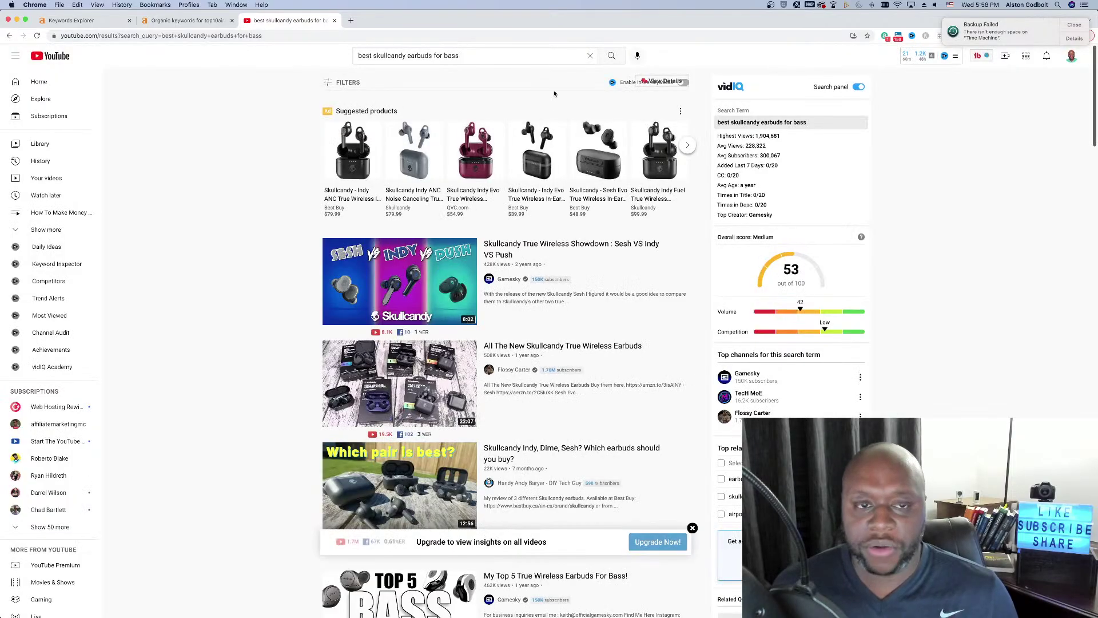
triple_click(513, 55)
key(super+v)
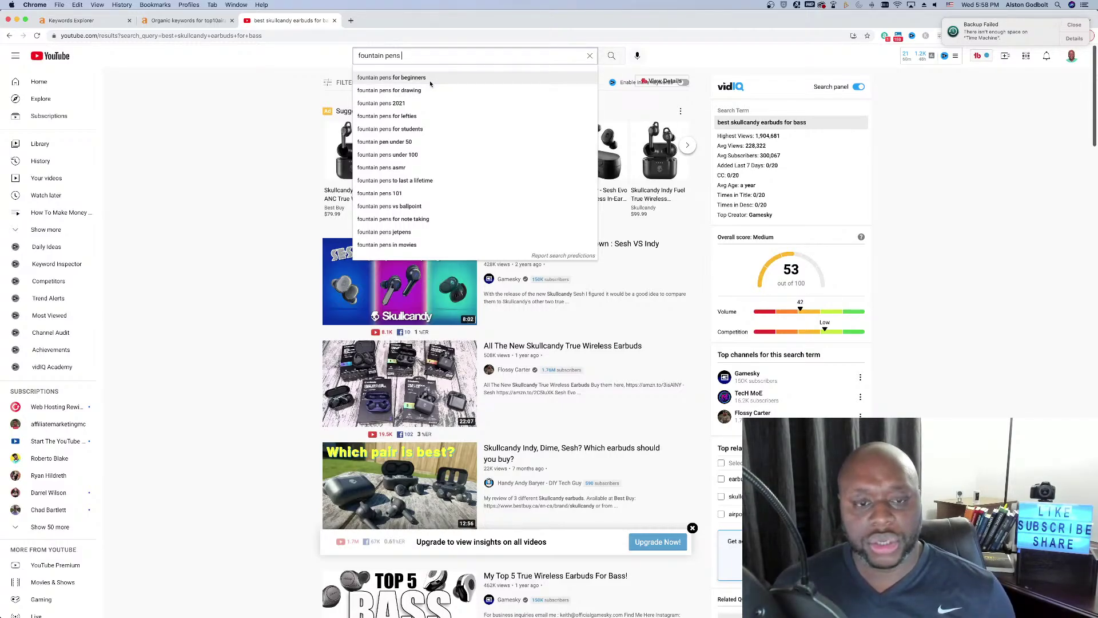
key(Down)
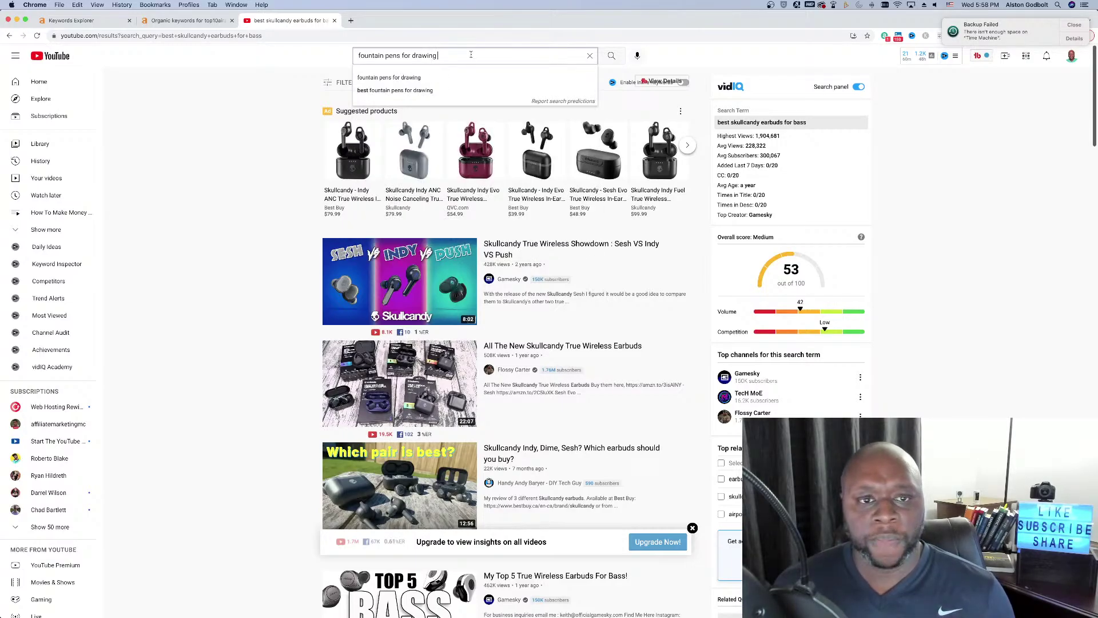
key(Return)
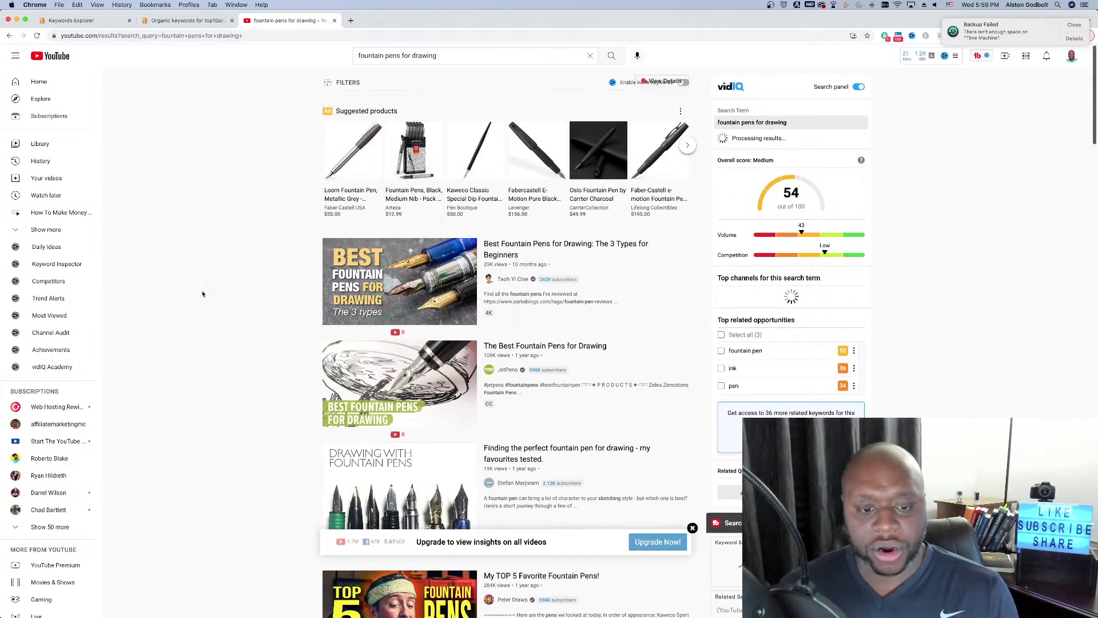
Change the YouTube query to "best fountain pens for" to bring up its suggestions, and copy the phrase.
double_click(424, 56)
key(BackSpace)
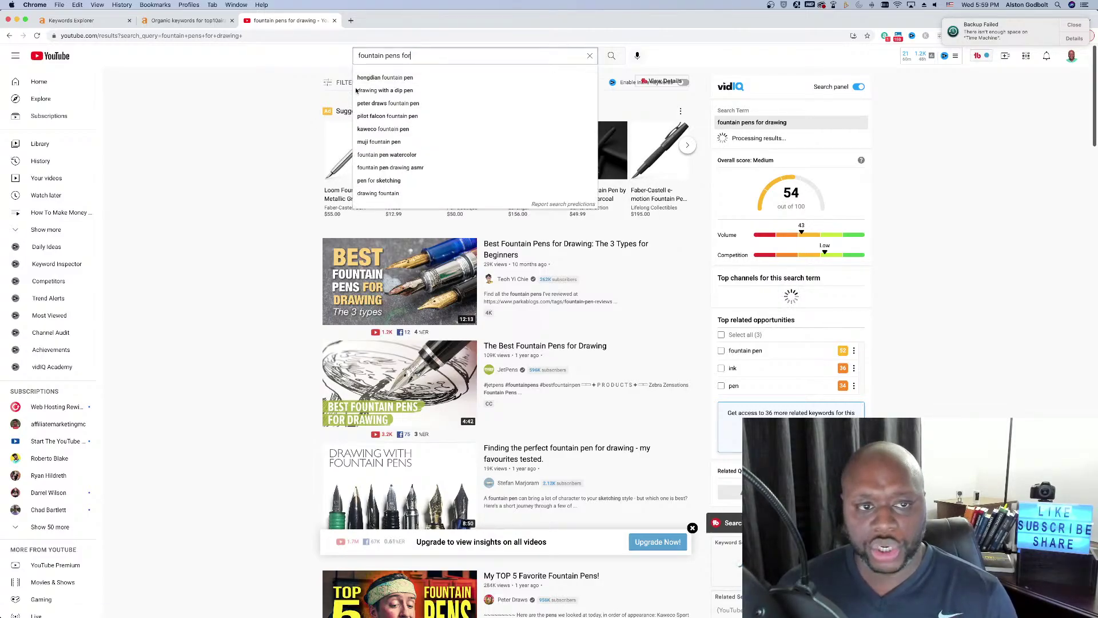
click(355, 57)
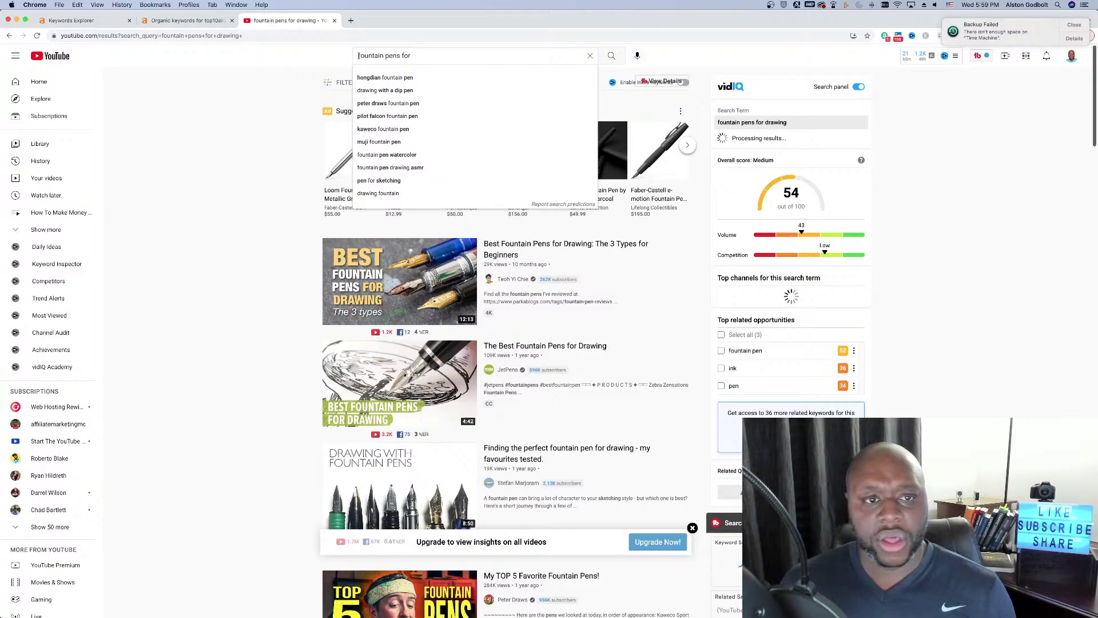
text(best)
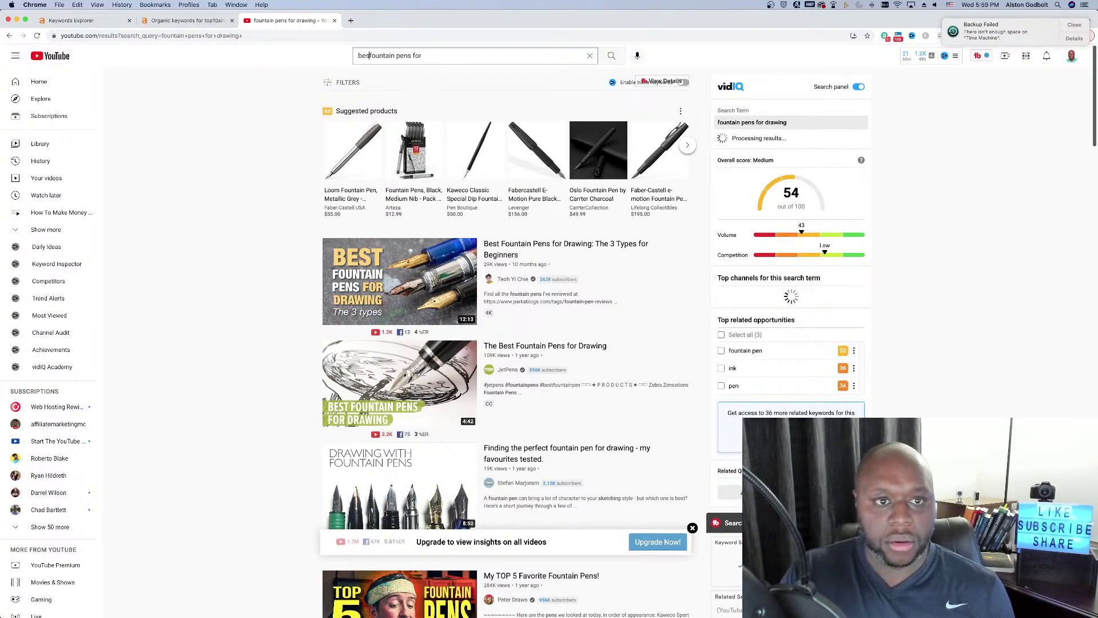
click(446, 56)
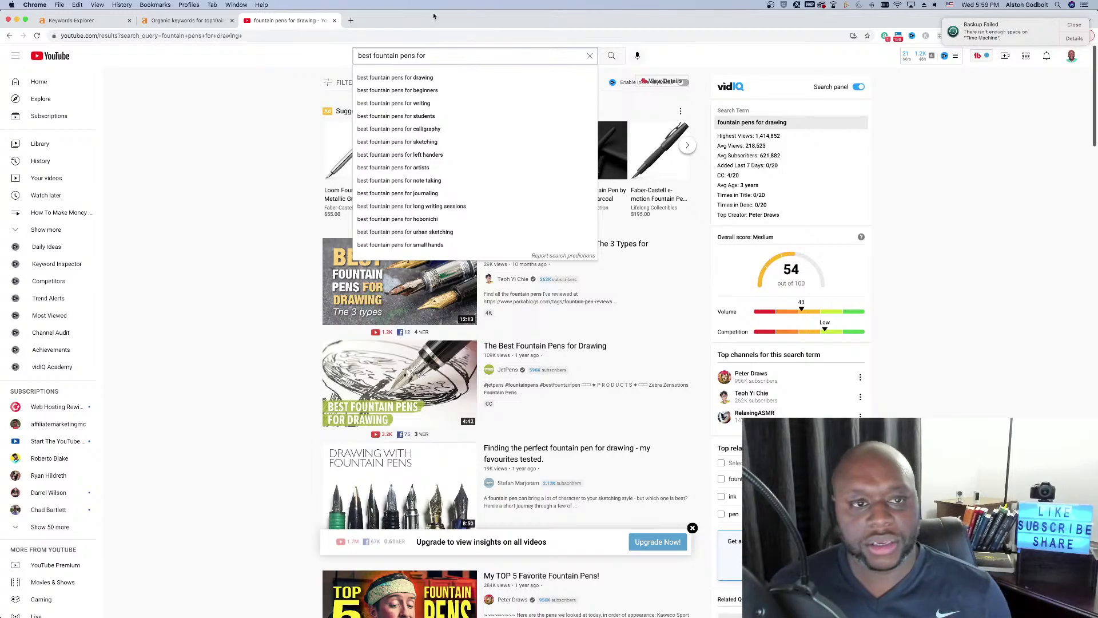
key(super+a)
key(super+c)
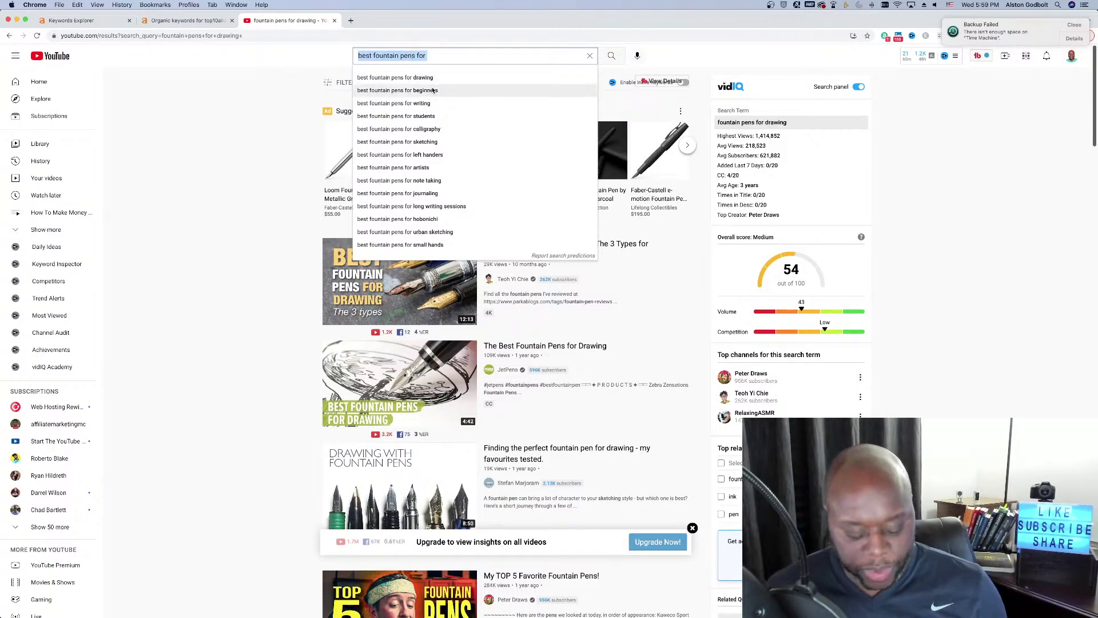
Switch to Ahrefs Keywords Explorer, look up "best fountain pens for" and review its matching terms.
click(93, 22)
key(BackSpace)
key(super+v)
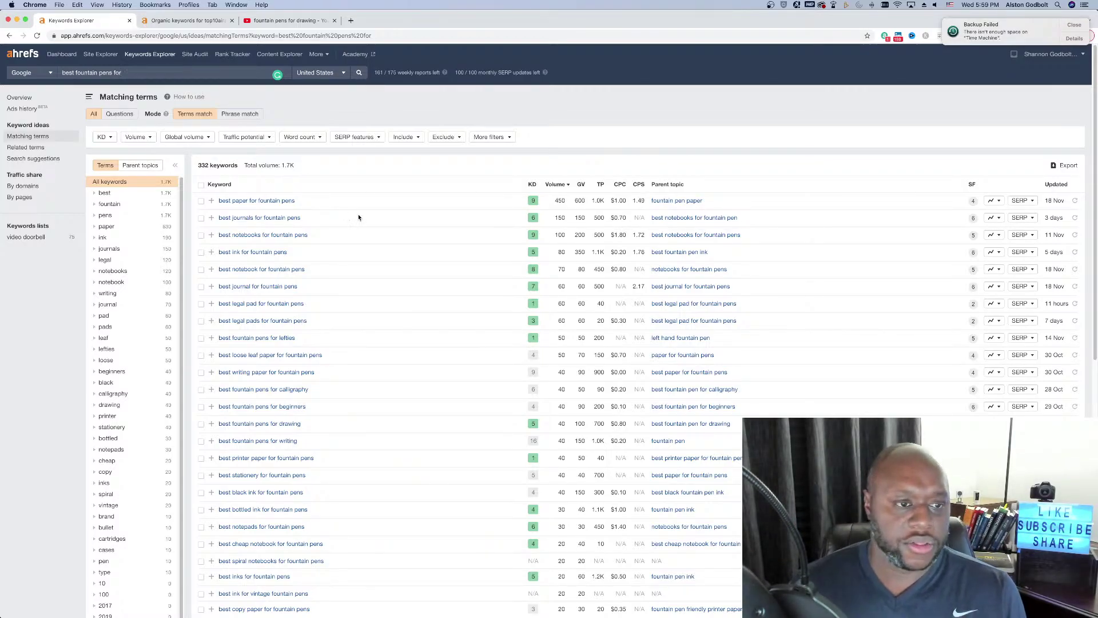
scroll(381, 221, down, 5)
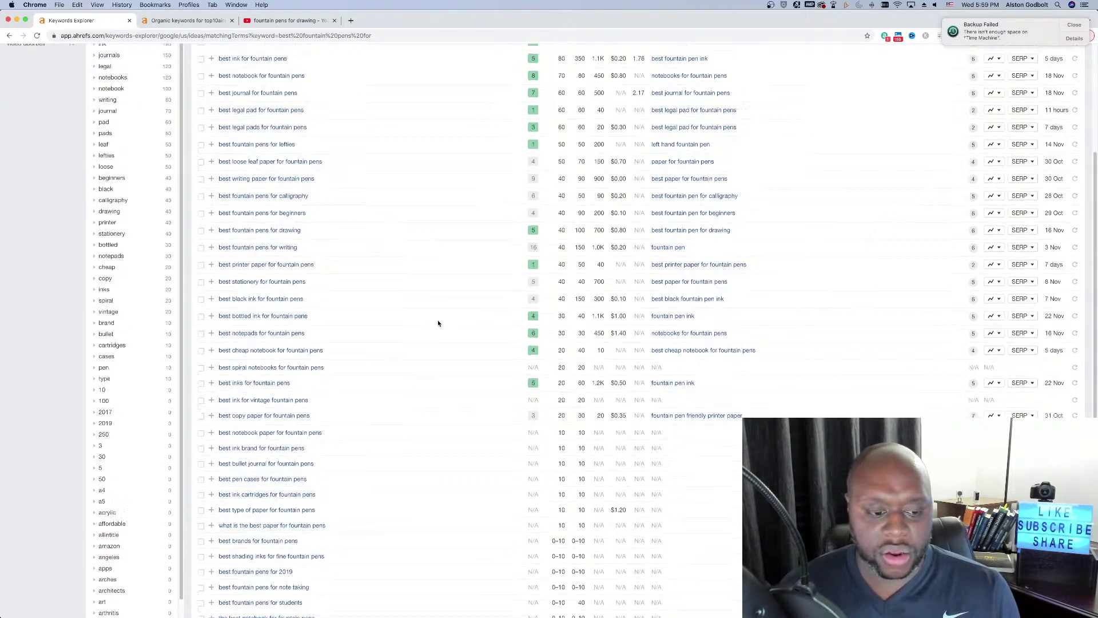
scroll(438, 323, up, 5)
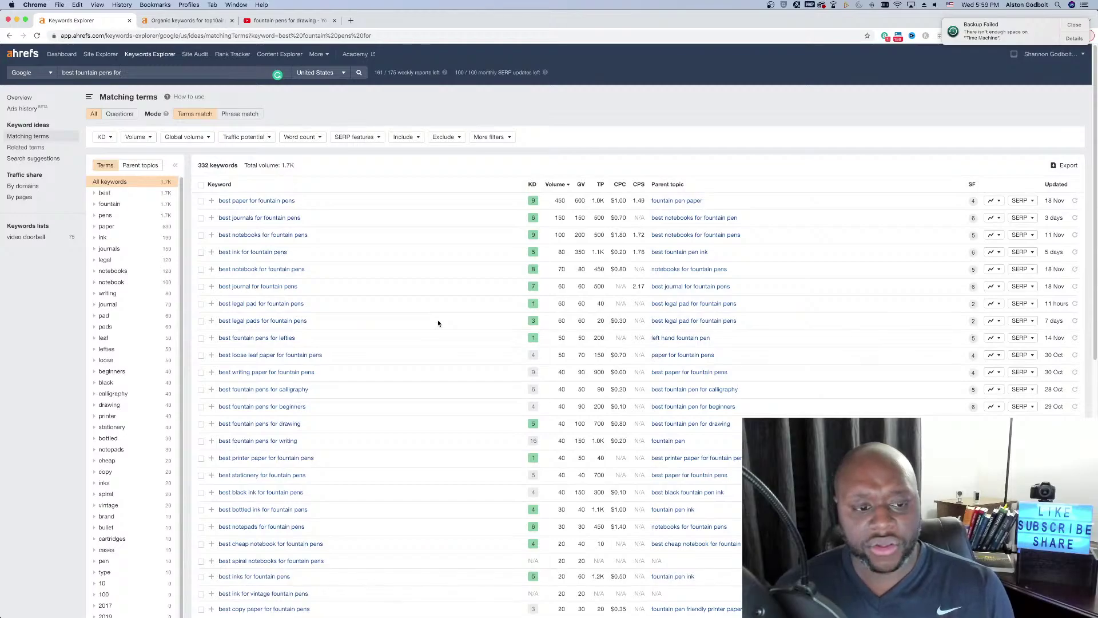
Open the Amazon home page in a new browser tab.
click(351, 21)
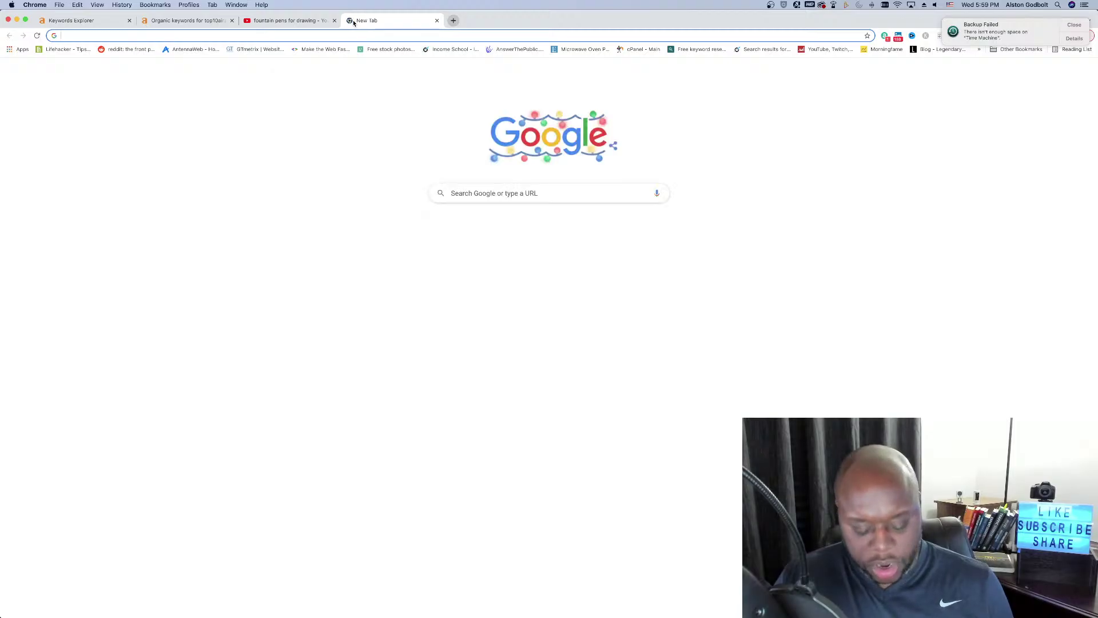
text(ama)
key(Return)
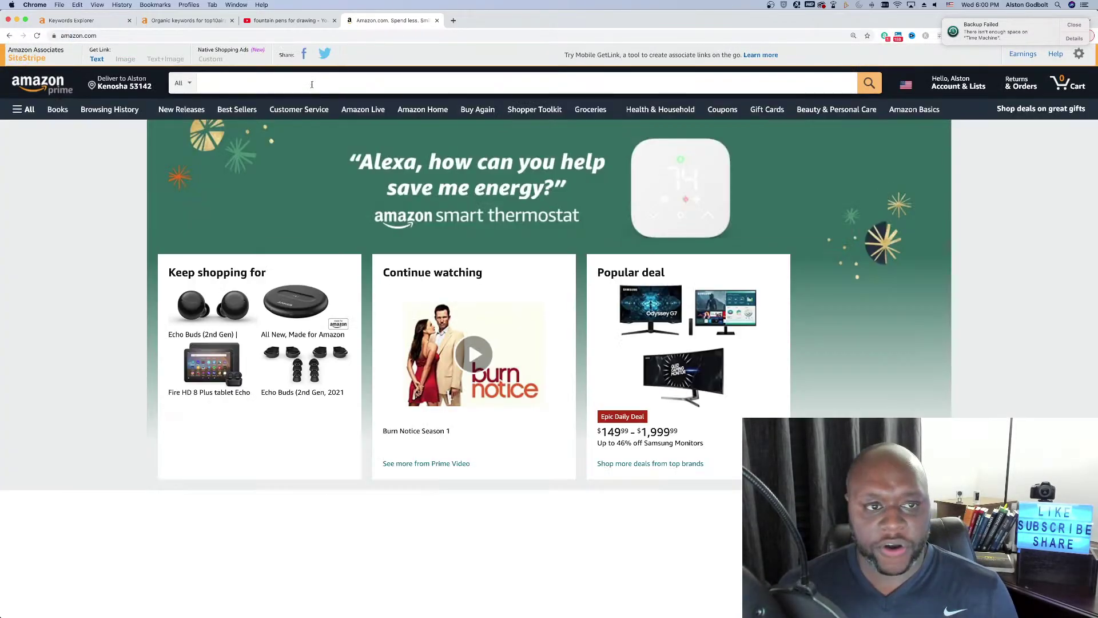
Paste the copied phrase into Amazon's search, shorten it to "fountain pens" and run the search.
click(301, 82)
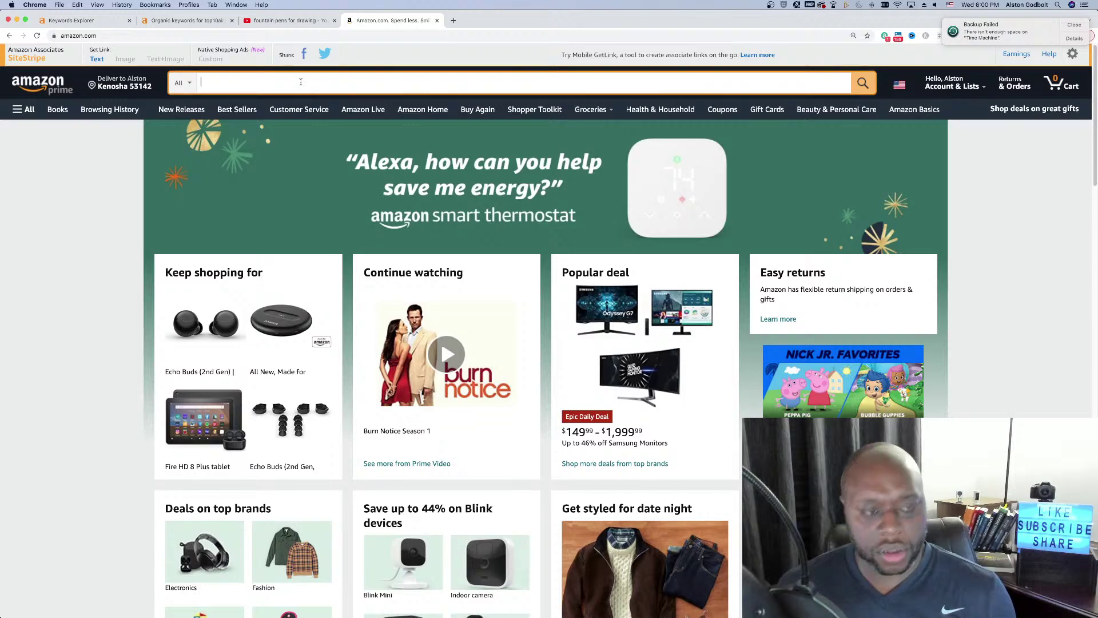
key(super+v)
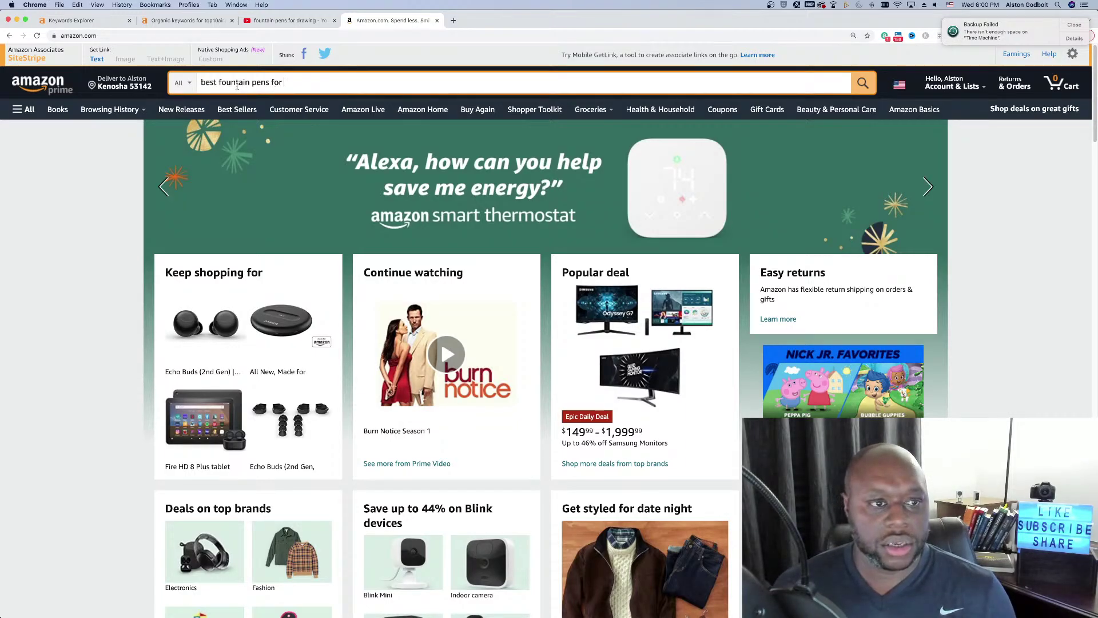
double_click(211, 82)
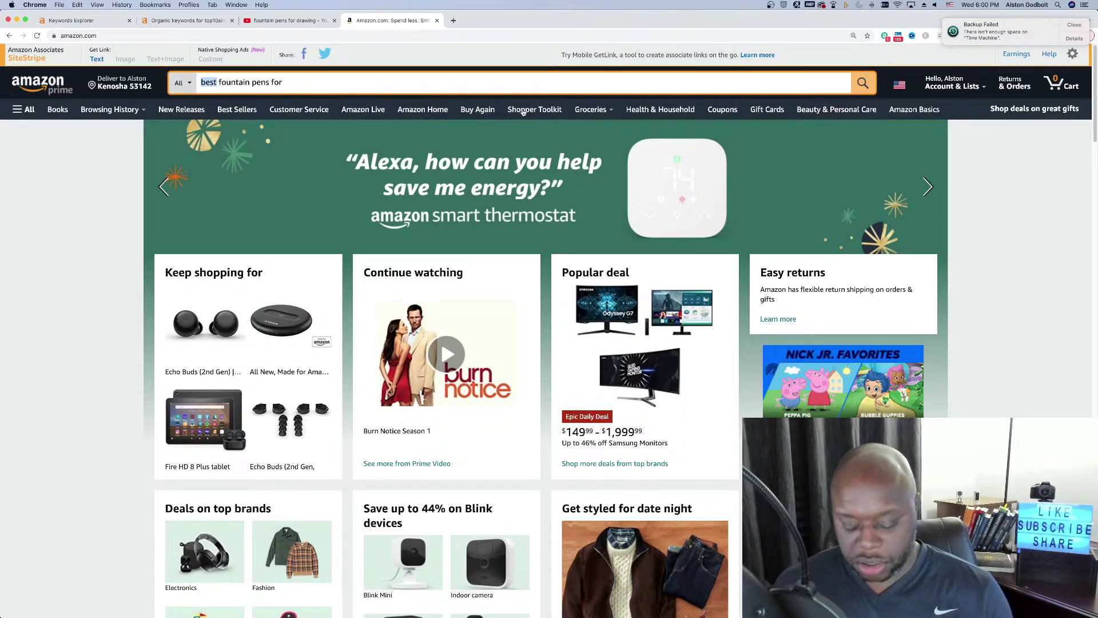
key(BackSpace)
key(BackSpace)
key(BackSpace)
key(BackSpace)
key(BackSpace)
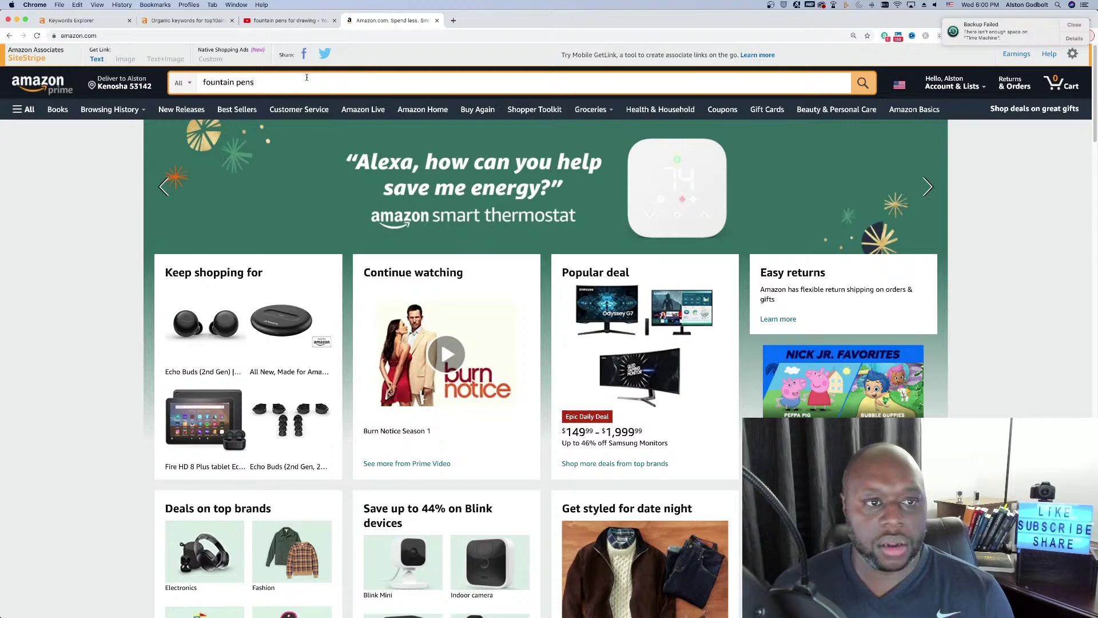
key(Return)
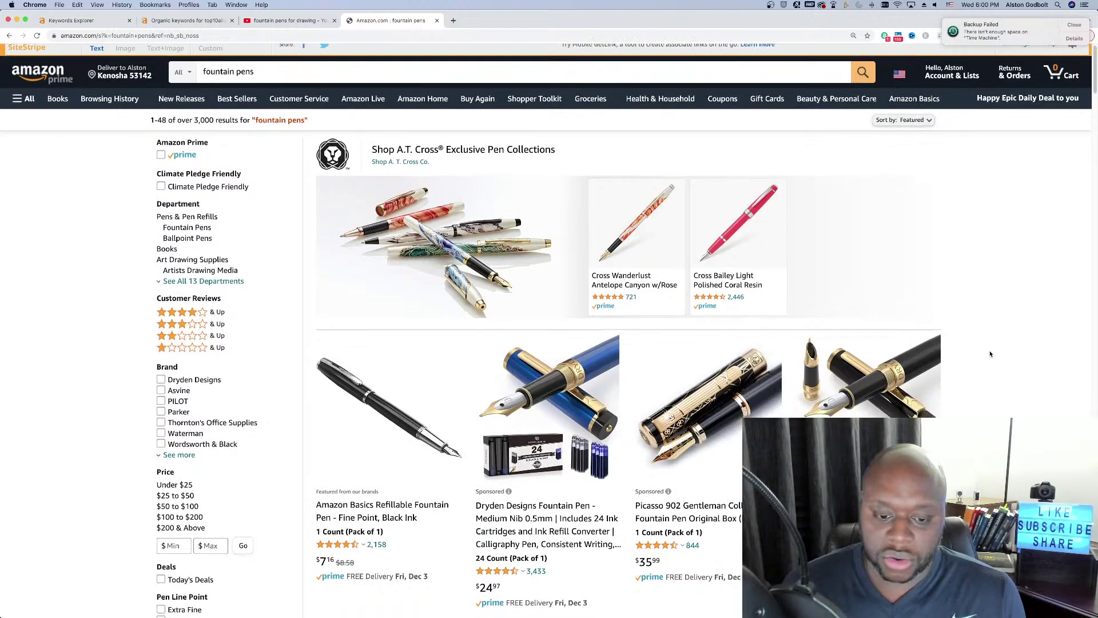
Examine the fountain pen listings on Amazon for their prices and product range.
scroll(768, 353, down, 3)
scroll(550, 417, down, 6)
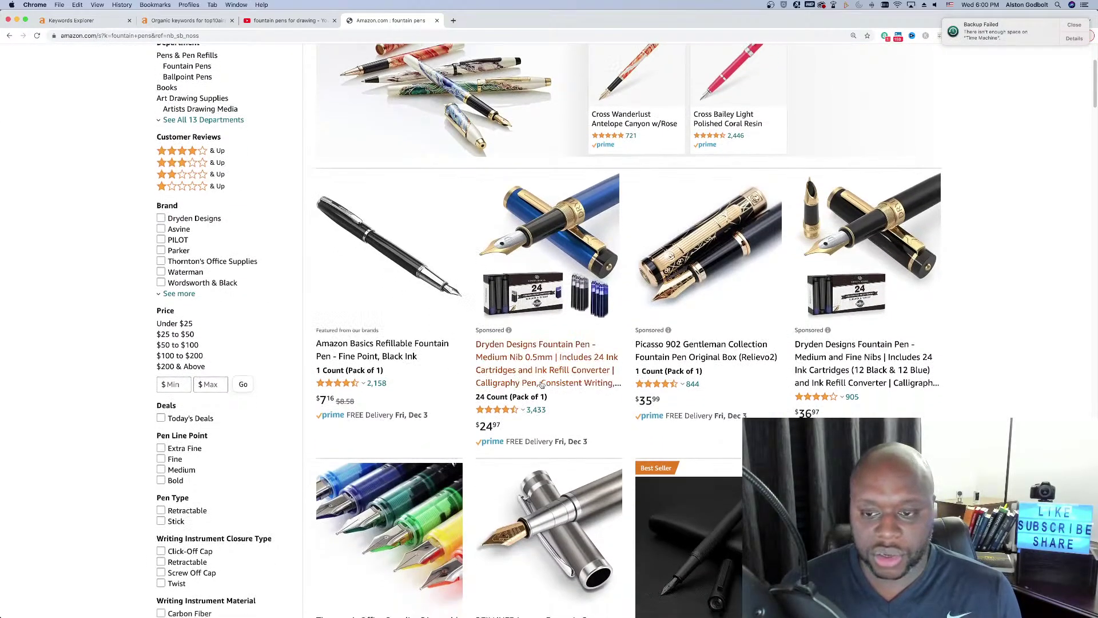
scroll(628, 361, down, 5)
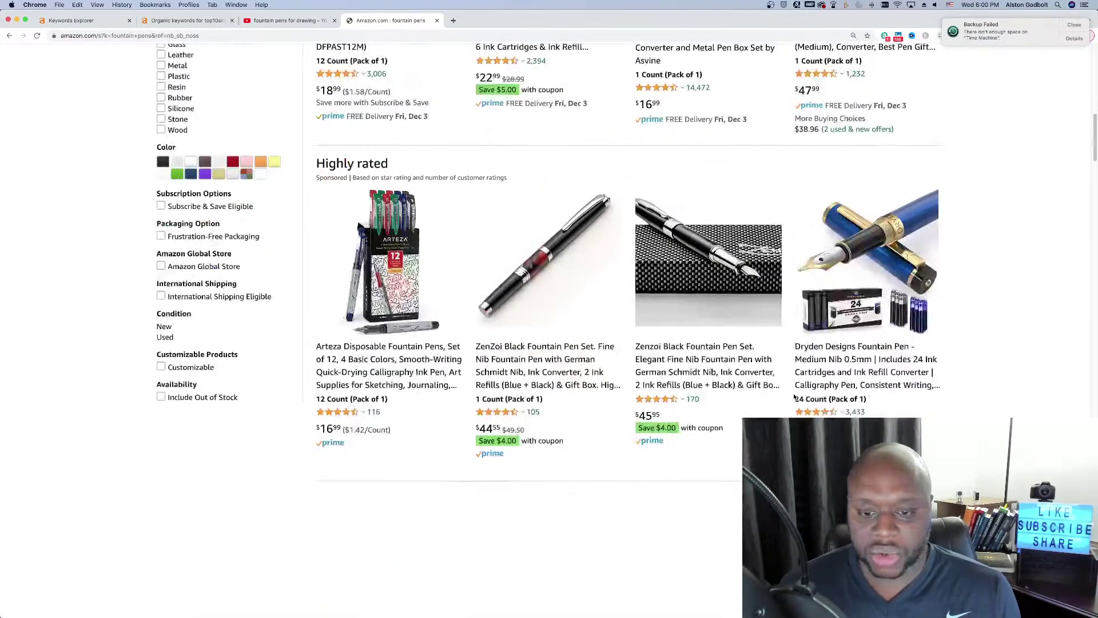
scroll(795, 393, down, 10)
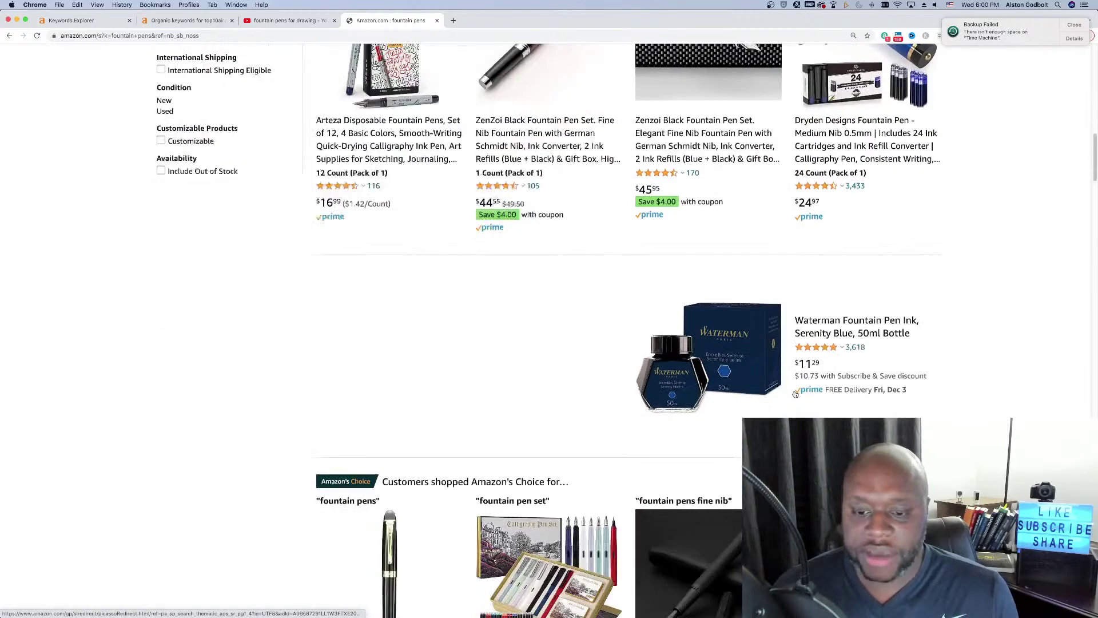
scroll(795, 393, down, 6)
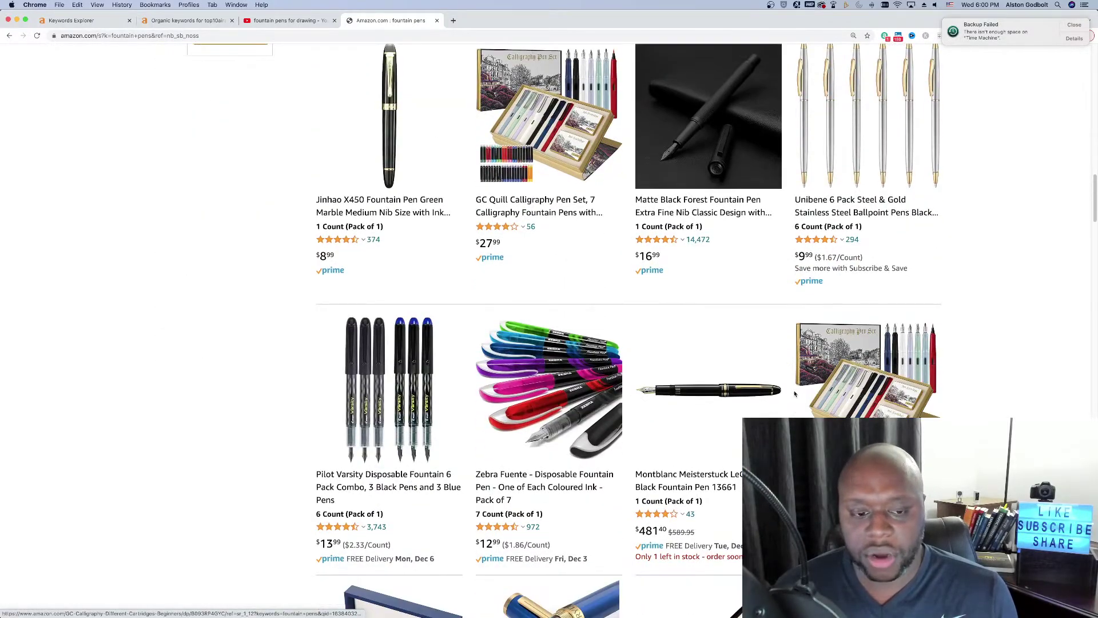
scroll(794, 394, down, 3)
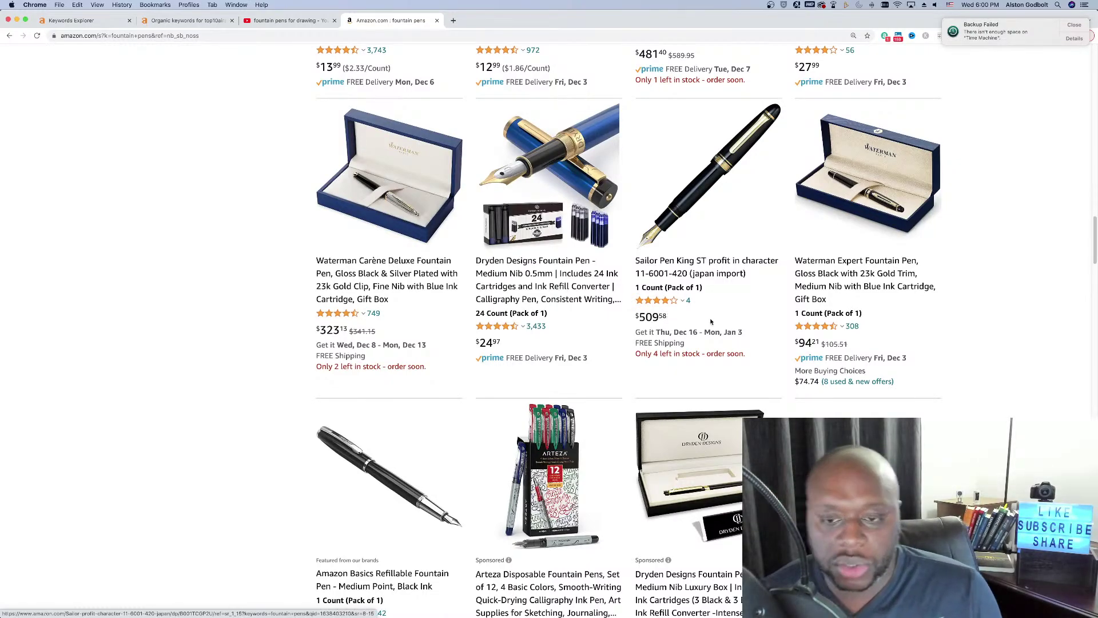
scroll(717, 320, down, 1)
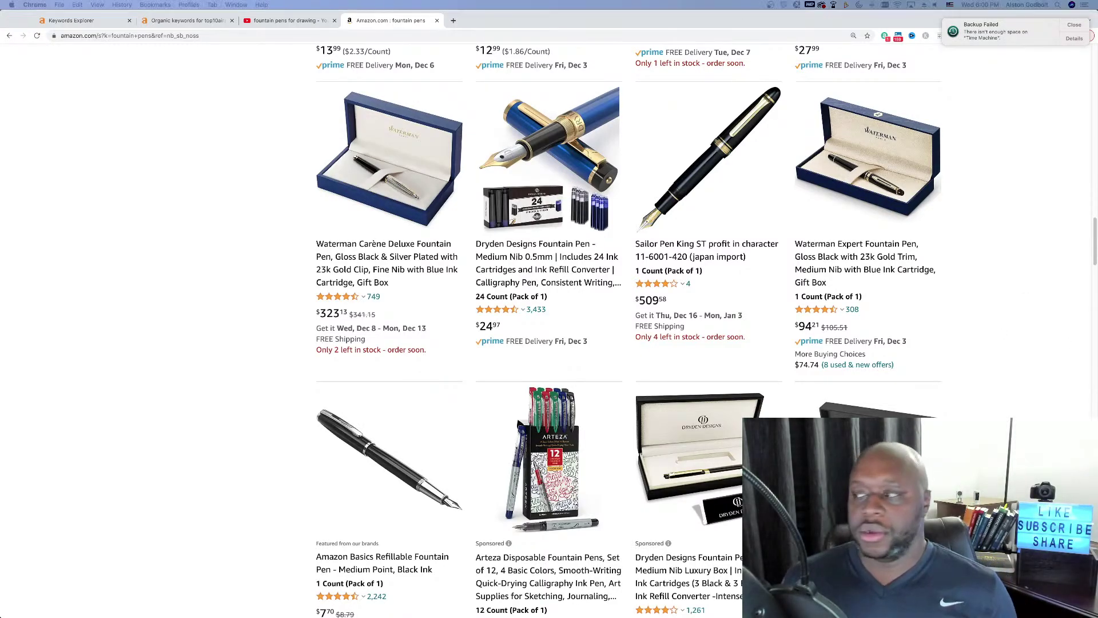
Switch to Calculator, work out 3% of 509, and return to the Amazon listings.
drag(443, 120, 540, 175)
click(487, 209)
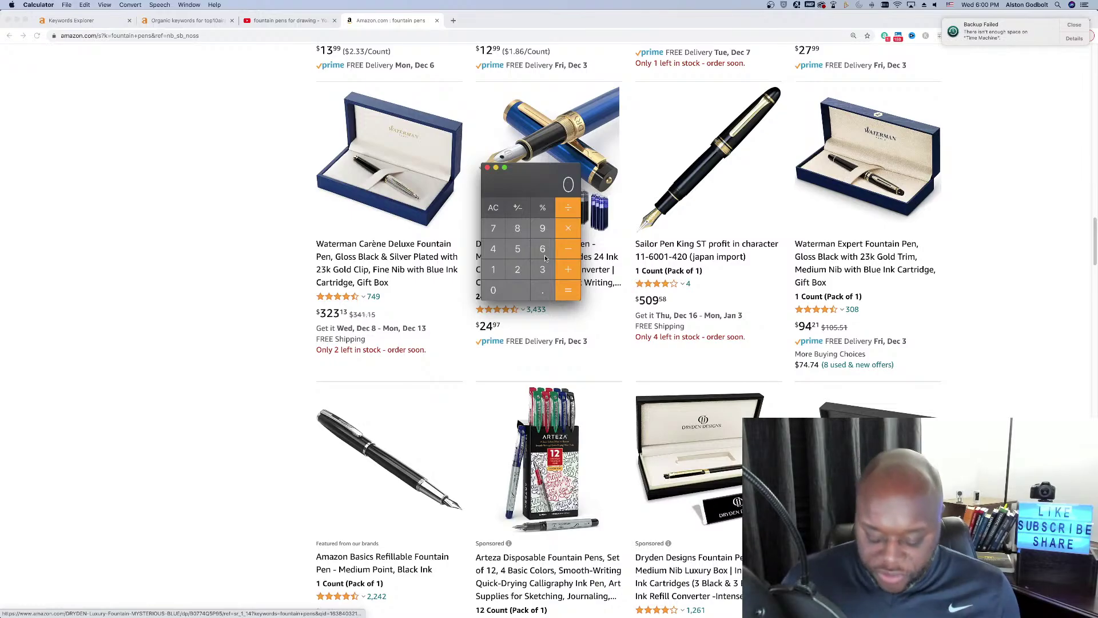
text(509)
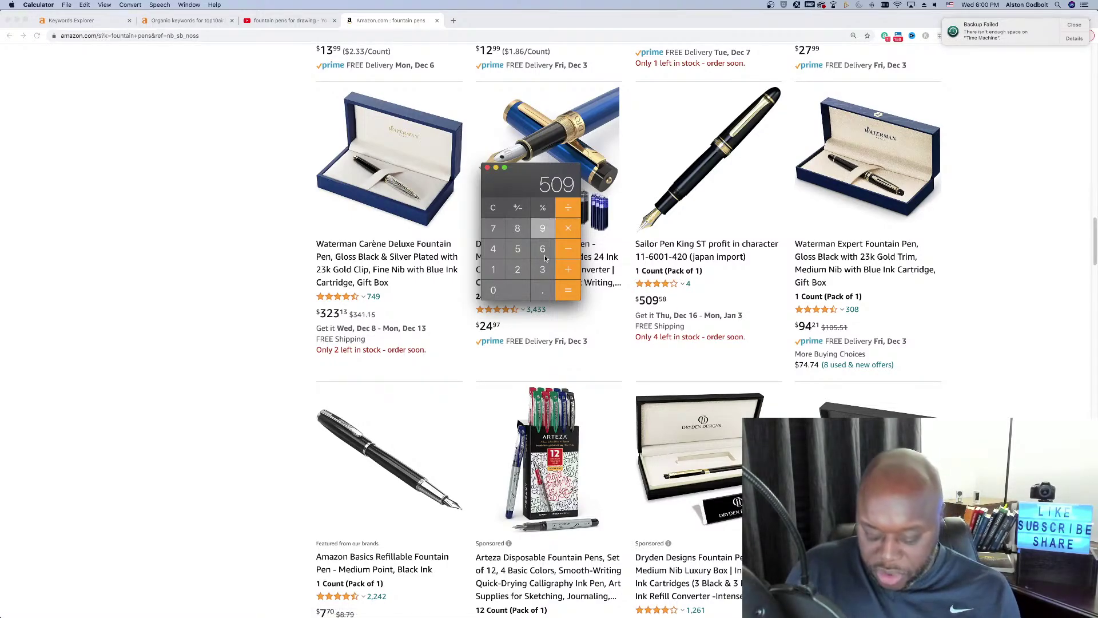
key(asterisk)
click(542, 270)
click(544, 206)
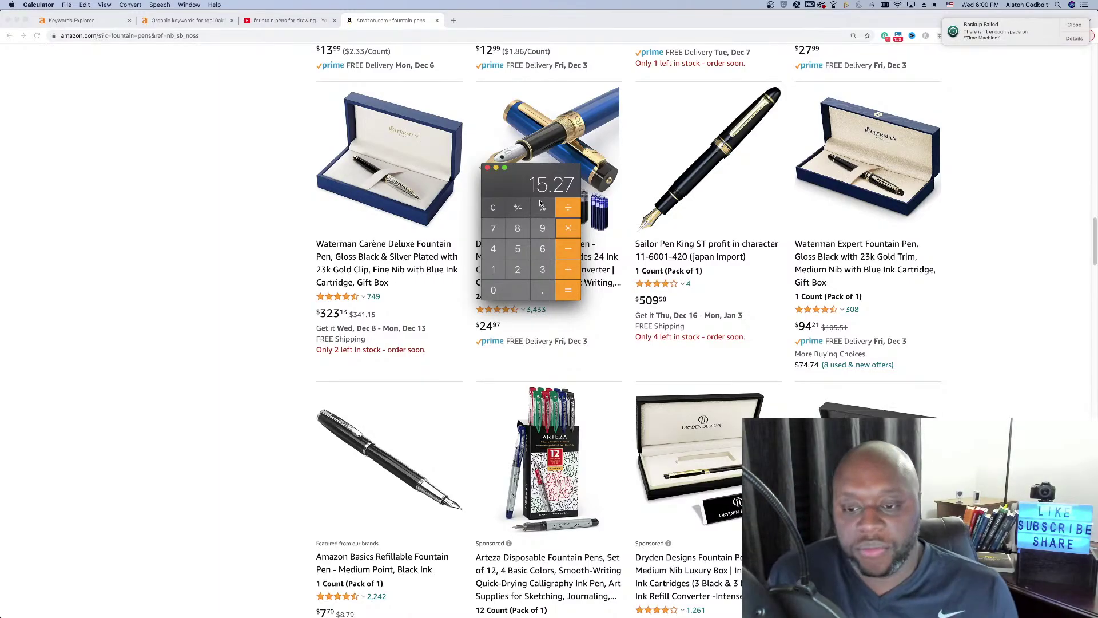
click(259, 340)
Examine further fountain pen listings on Amazon to compare prices across brands.
scroll(259, 340, down, 5)
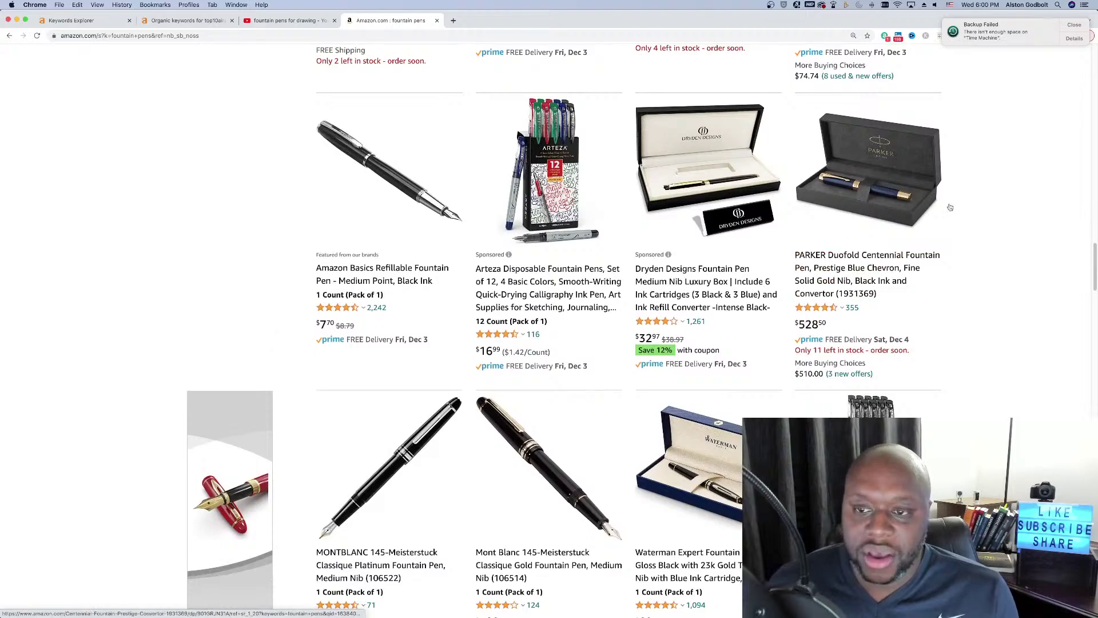
scroll(894, 262, down, 3)
scroll(894, 262, down, 3)
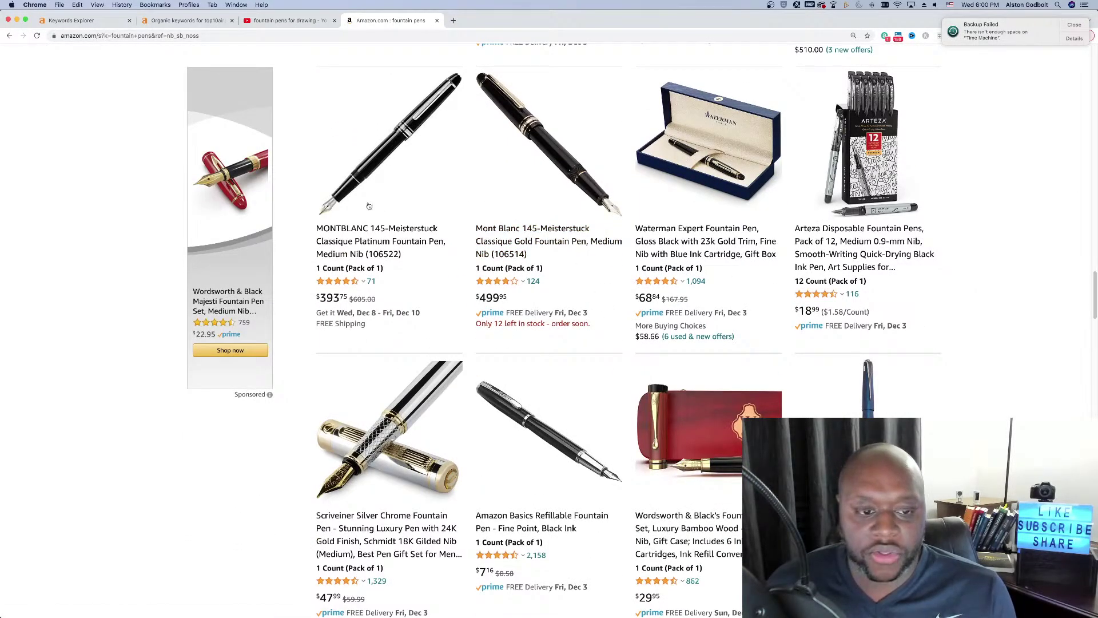
scroll(628, 350, down, 3)
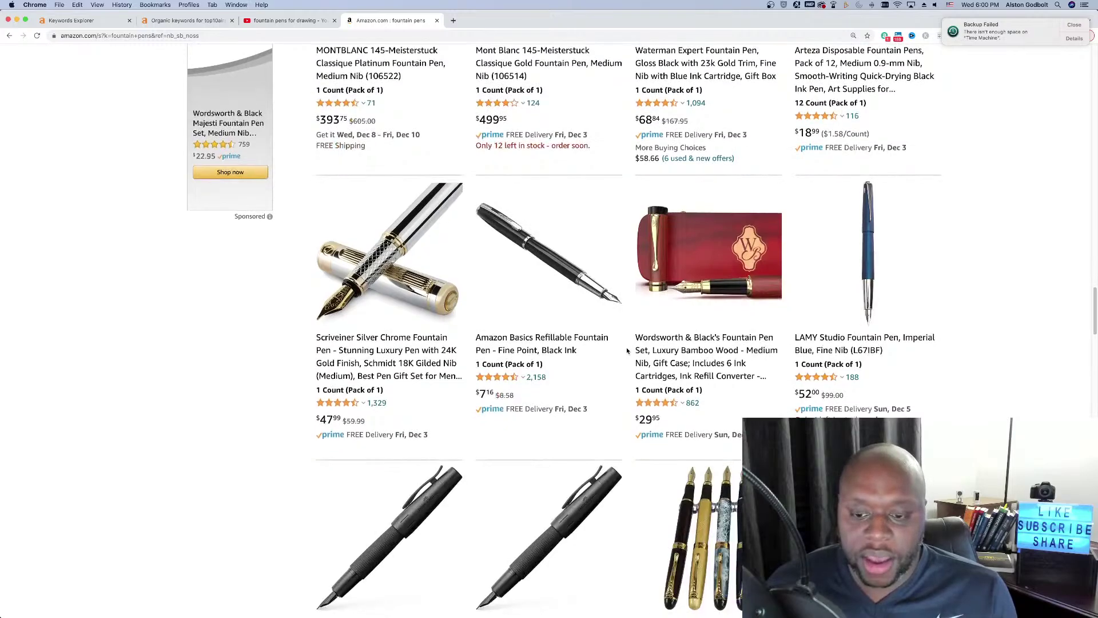
scroll(627, 351, down, 3)
scroll(627, 350, down, 2)
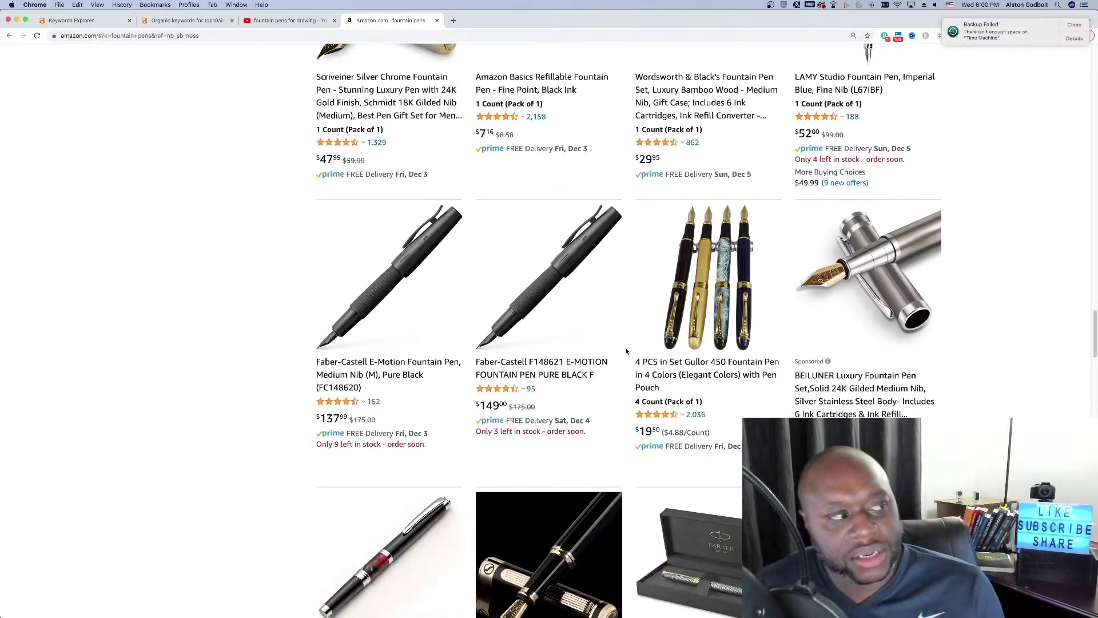
Return to Ahrefs Keywords Explorer and review the matching terms for "best fountain pens for".
click(152, 25)
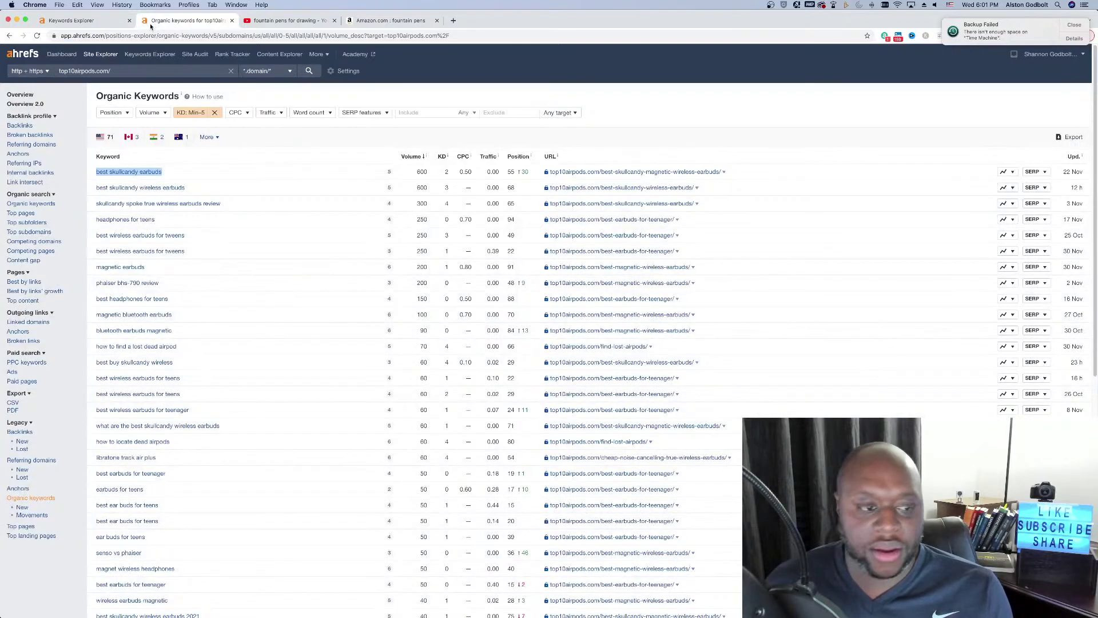
click(93, 20)
scroll(372, 320, down, 2)
scroll(372, 321, up, 2)
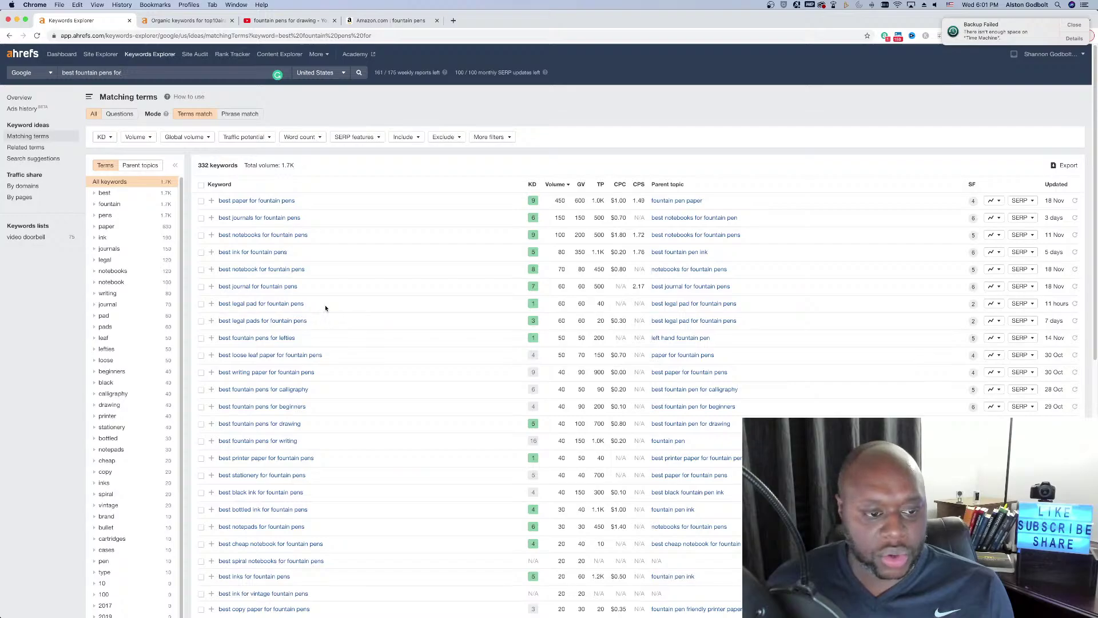
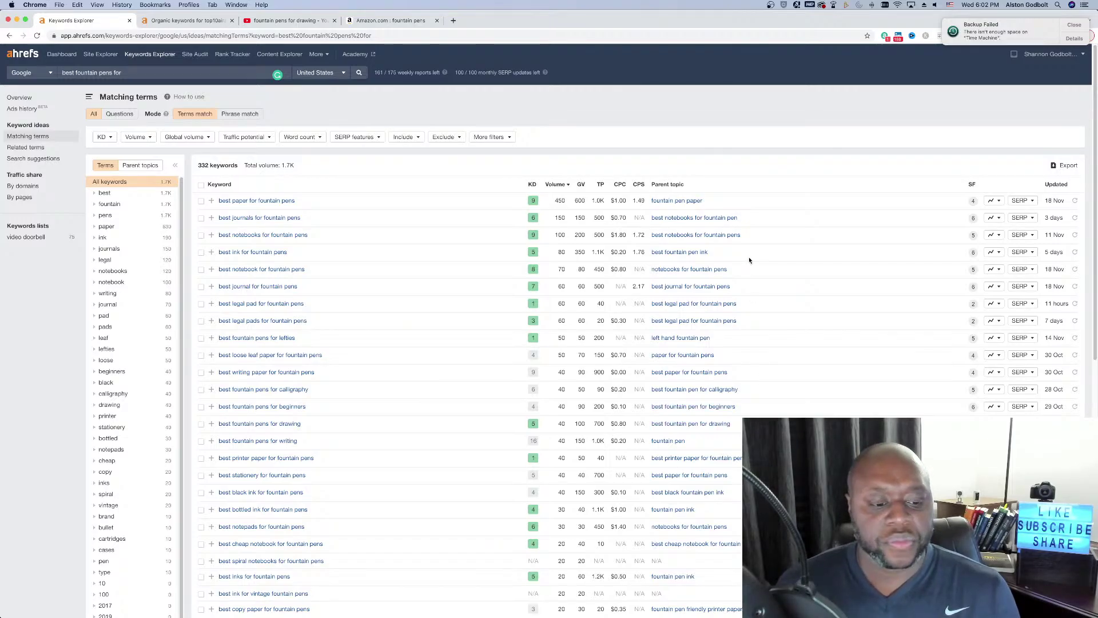
Switch back to the Amazon fountain pen results and look through the remaining products on the page.
click(382, 20)
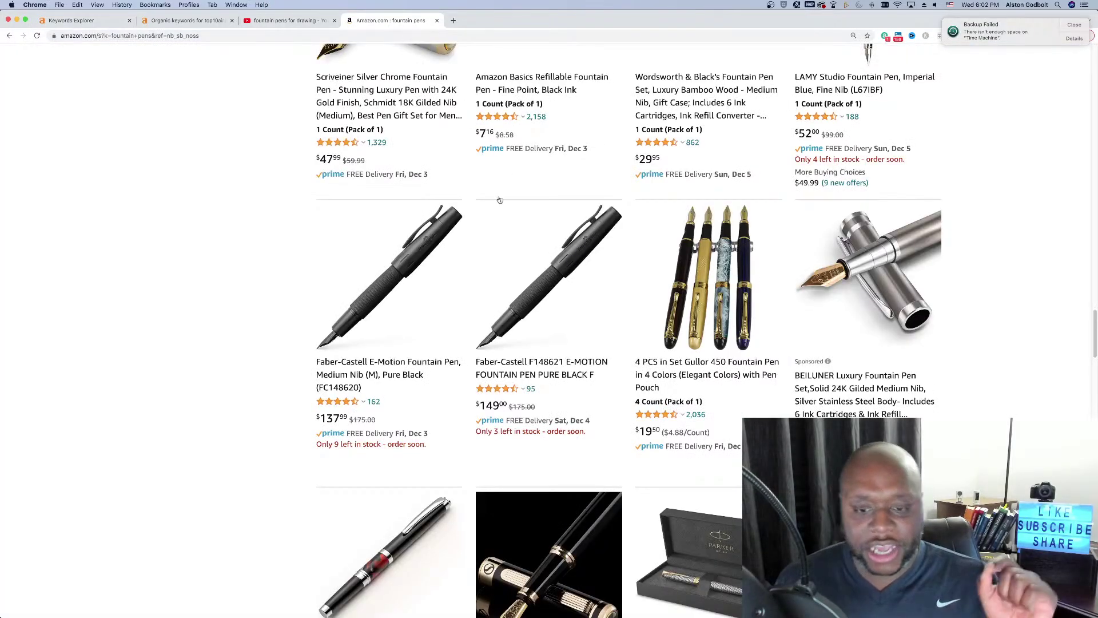
scroll(205, 543, down, 1)
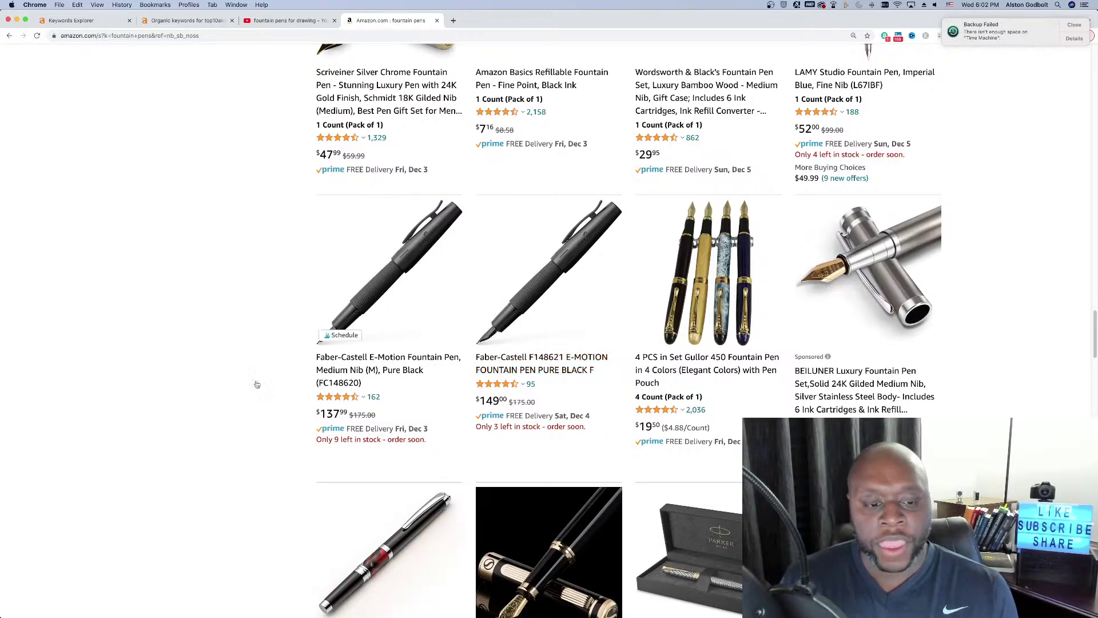
scroll(258, 384, down, 13)
scroll(256, 378, down, 13)
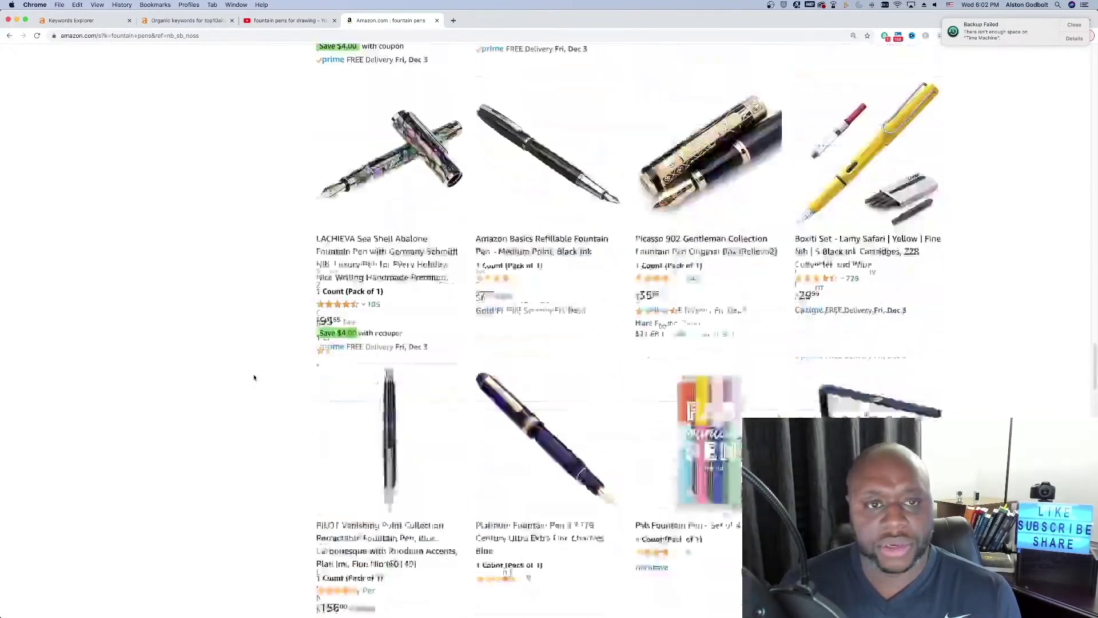
scroll(254, 377, up, 20)
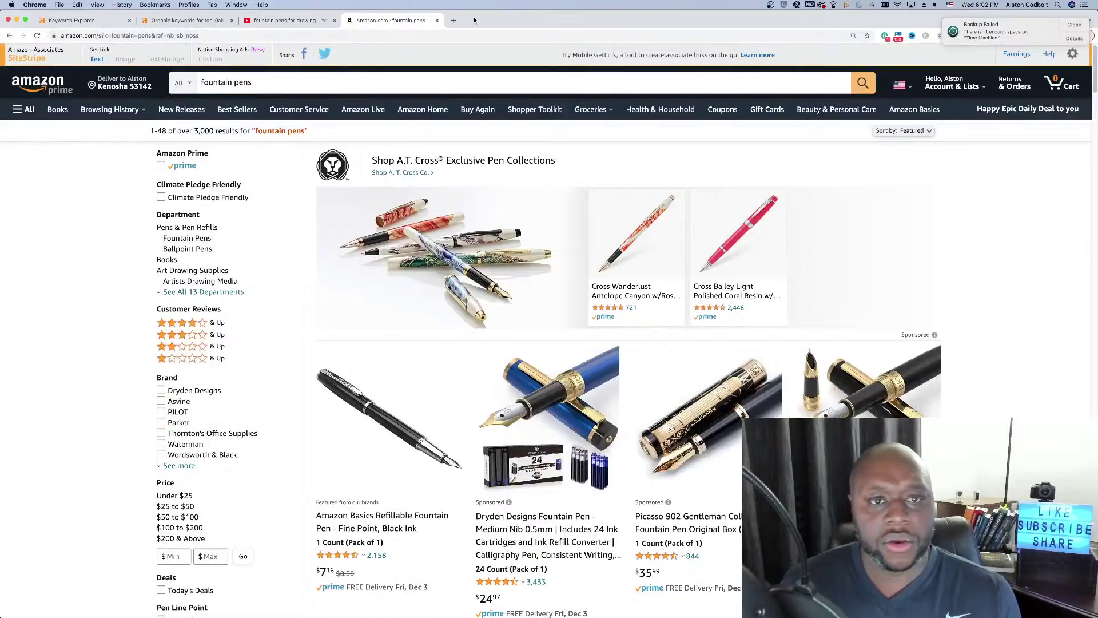
Search Google in a new tab for the suggested phrase "best fountain pens for everyday use".
click(453, 21)
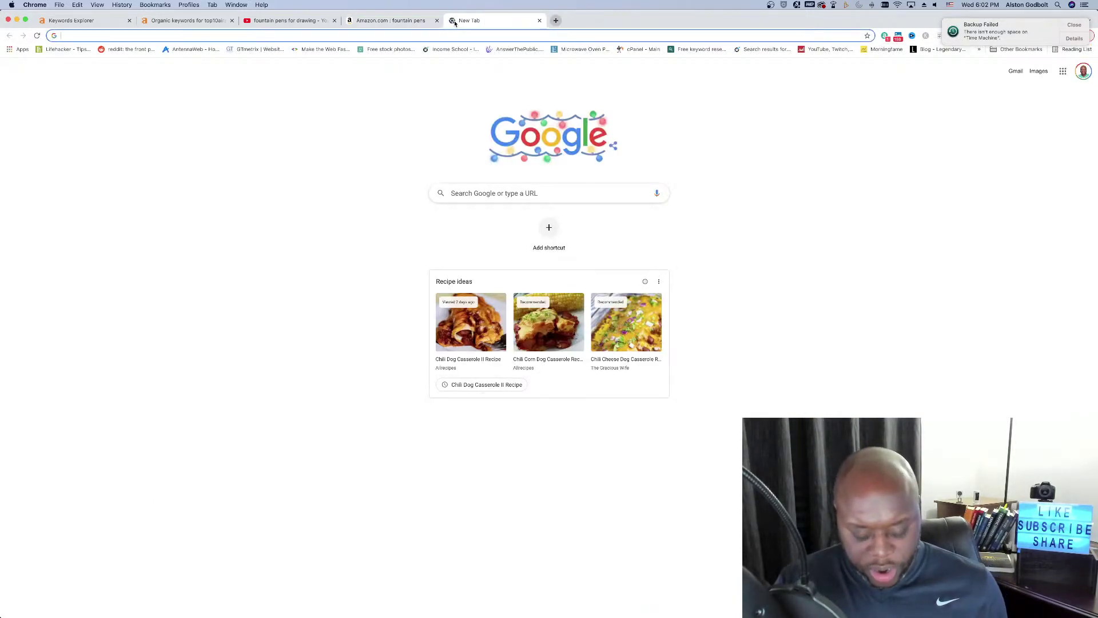
text(best)
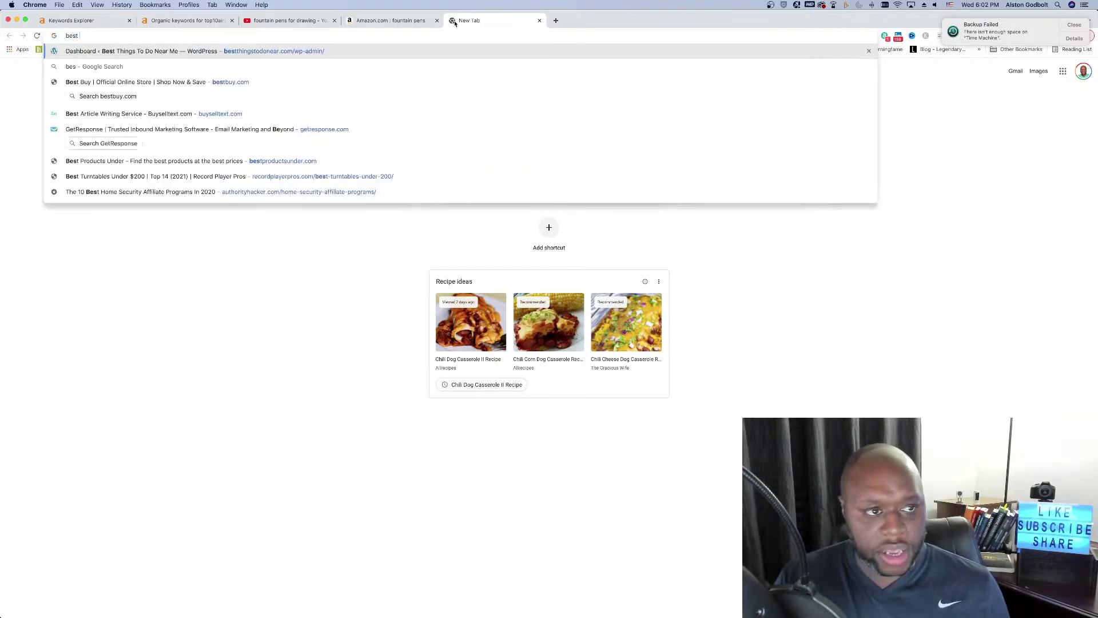
key(BackSpace)
key(BackSpace)
key(BackSpace)
key(BackSpace)
key(BackSpace)
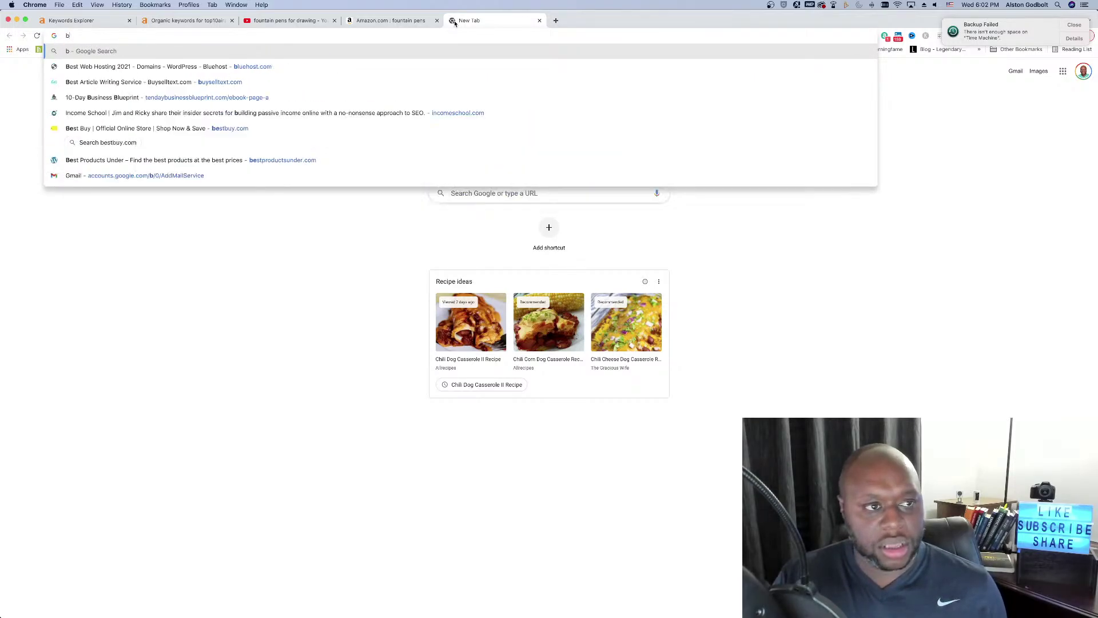
text(best fountain pens for)
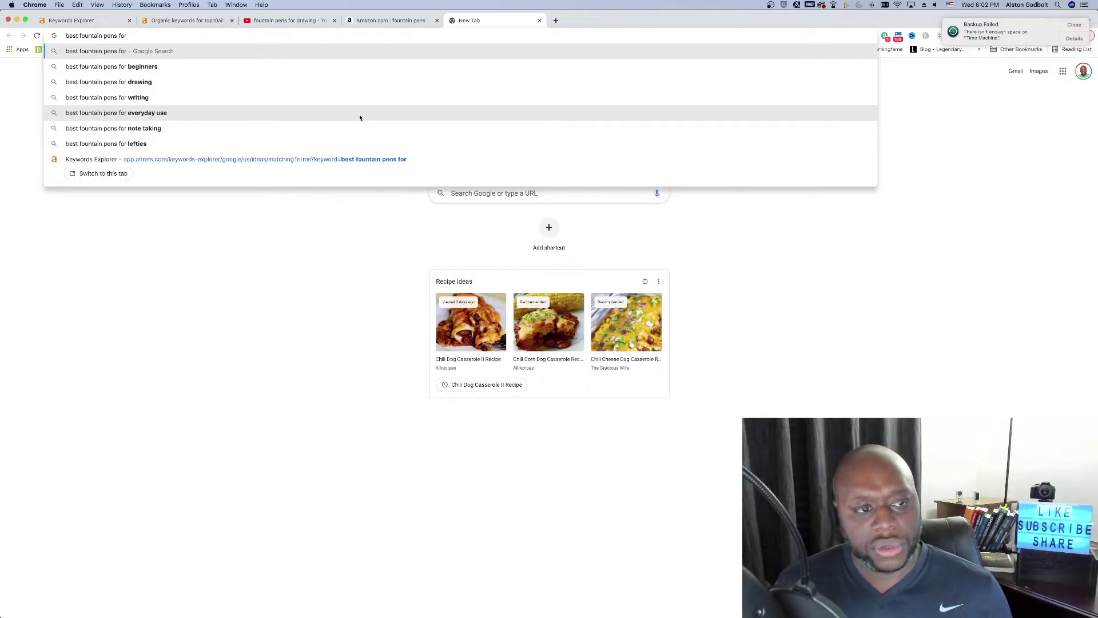
click(360, 117)
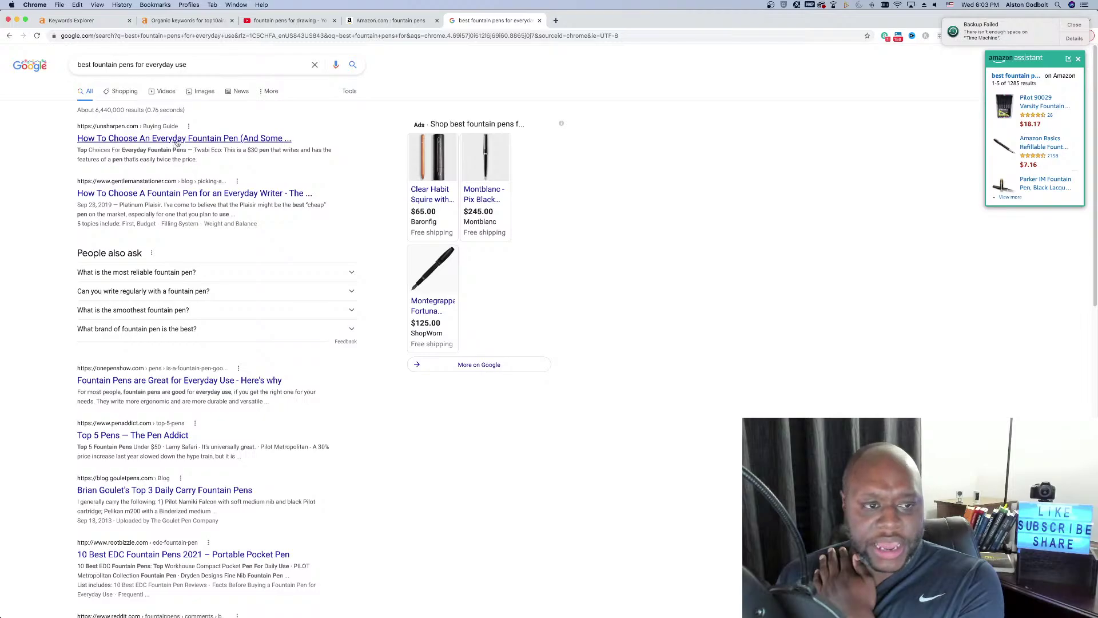
Open the results "How To Choose An Everyday Fountain Pen" and "Top 5 Pens — The Pen Addict" in separate new tabs.
right_click(178, 140)
click(208, 143)
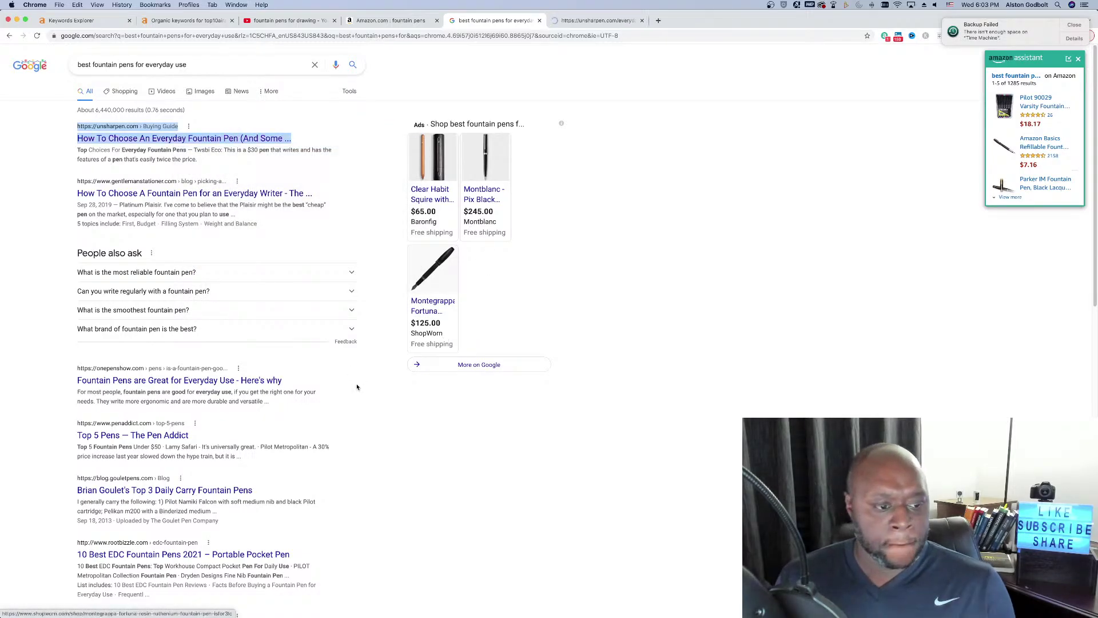
scroll(356, 387, down, 5)
scroll(359, 389, down, 4)
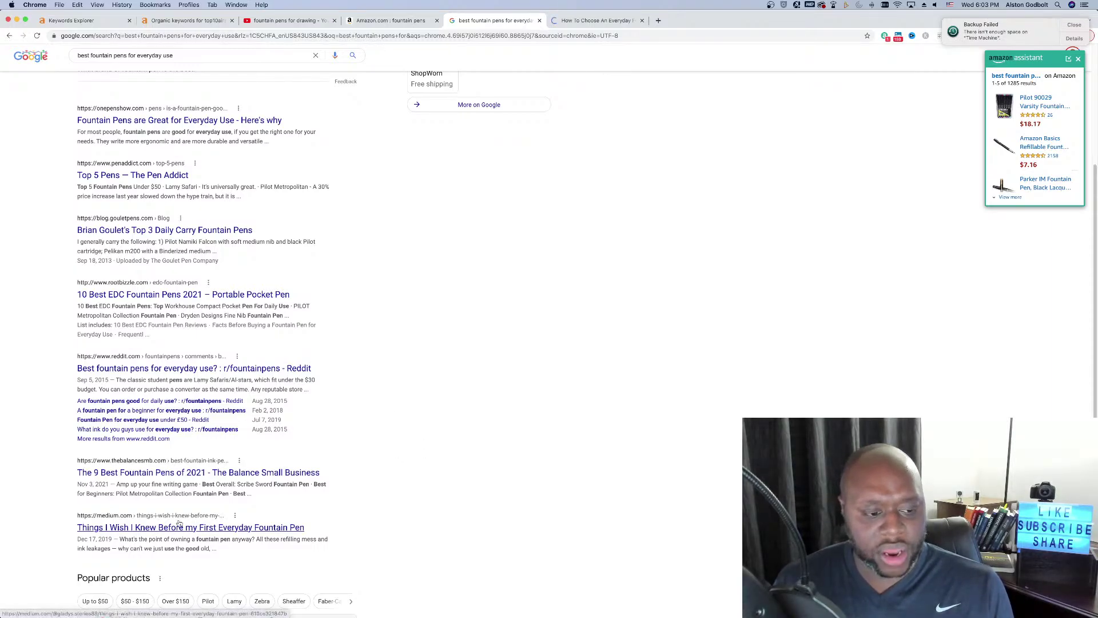
scroll(343, 483, up, 3)
scroll(298, 482, up, 1)
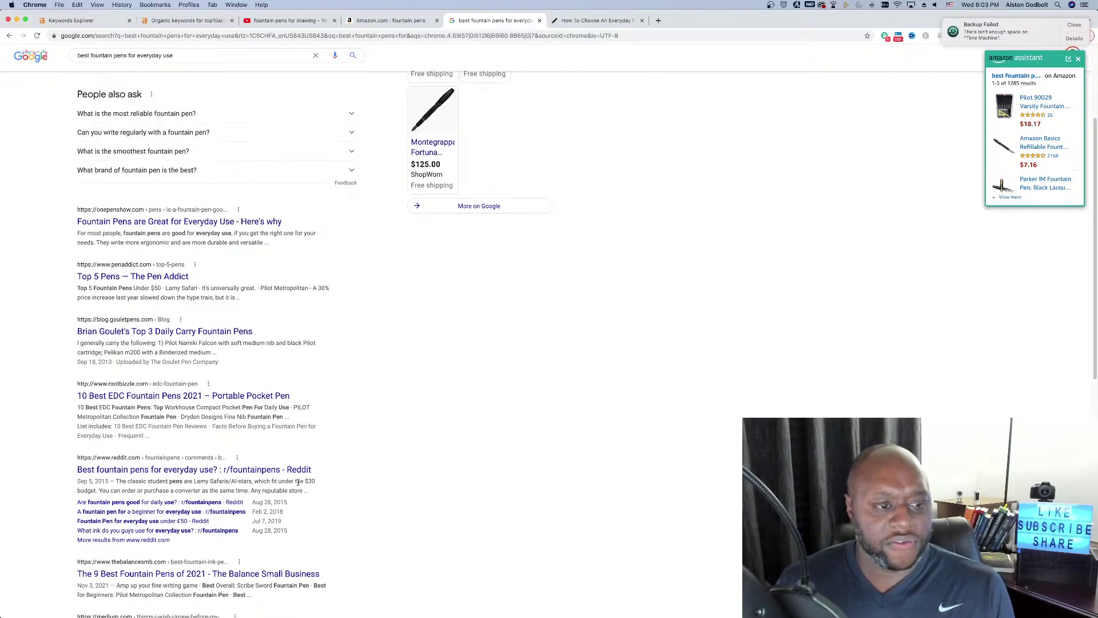
right_click(144, 282)
click(163, 286)
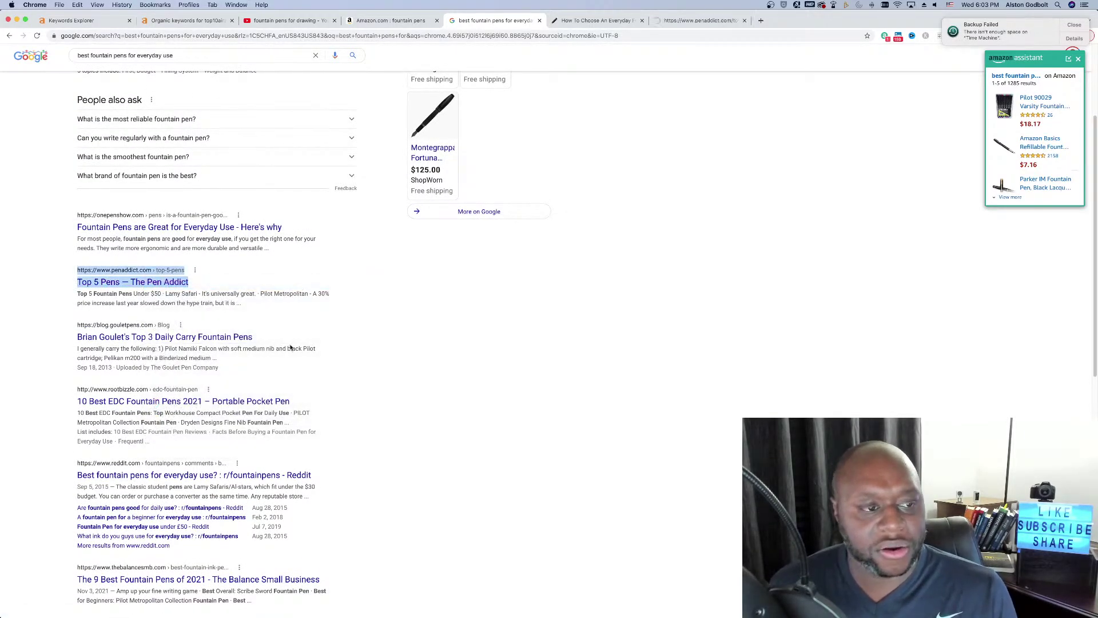
scroll(314, 436, up, 1)
scroll(306, 447, up, 5)
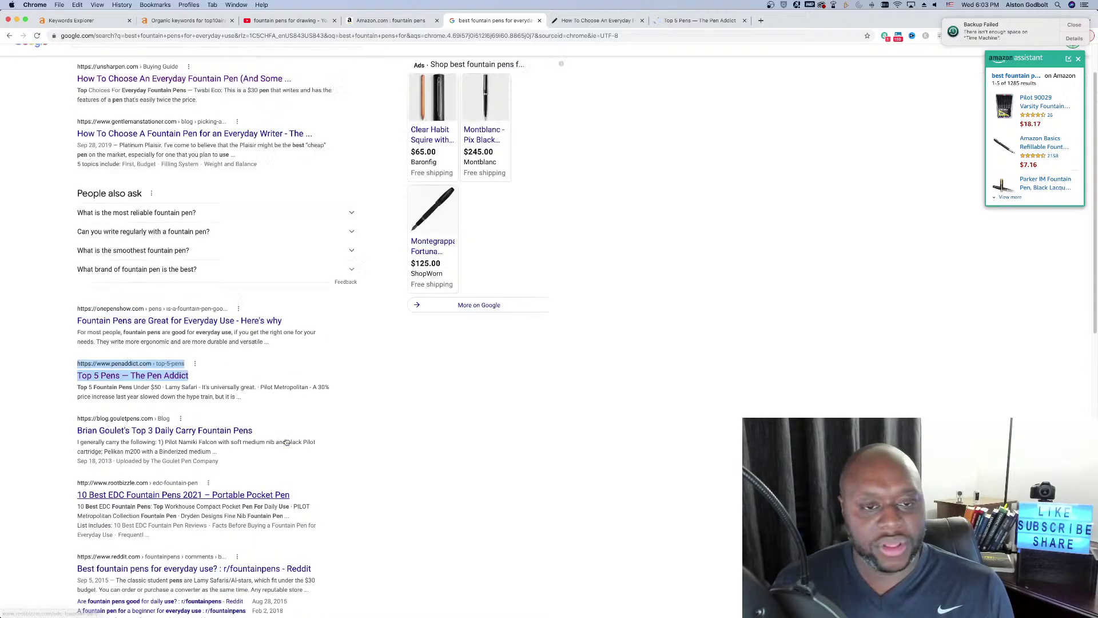
Review the Unsharpen article on choosing an everyday fountain pen, including its recommended pens.
click(599, 21)
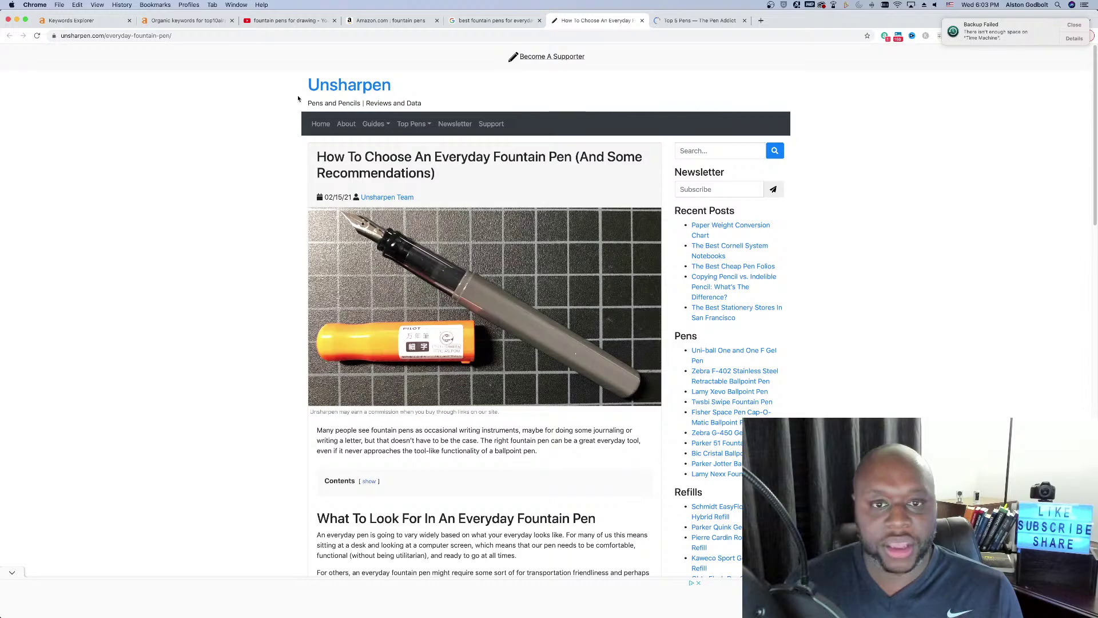
scroll(210, 263, down, 3)
scroll(211, 265, down, 20)
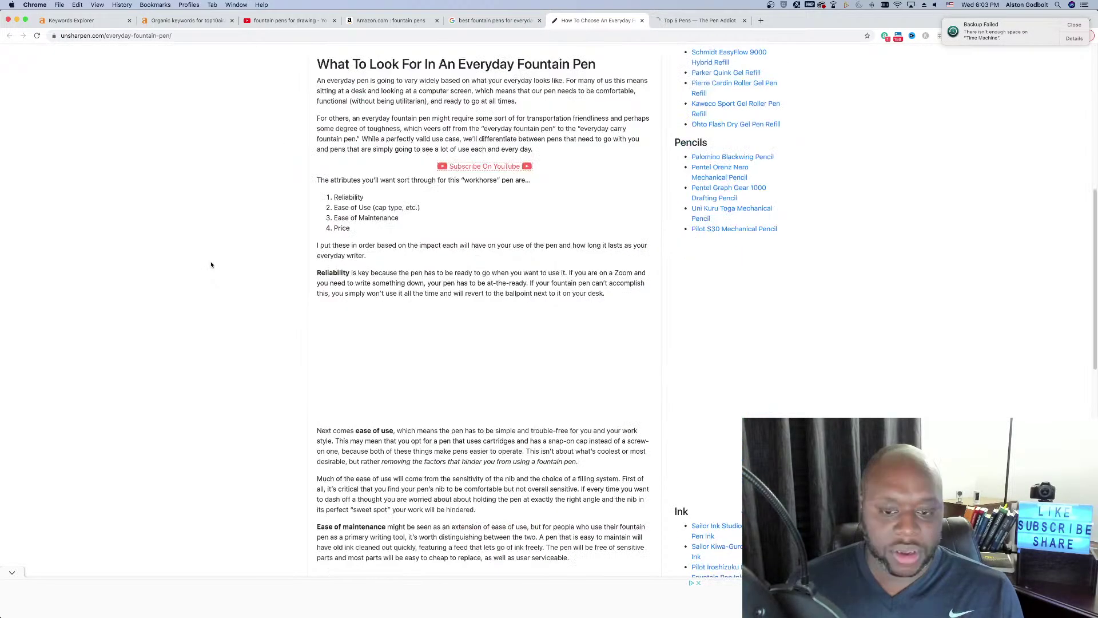
scroll(211, 269, down, 3)
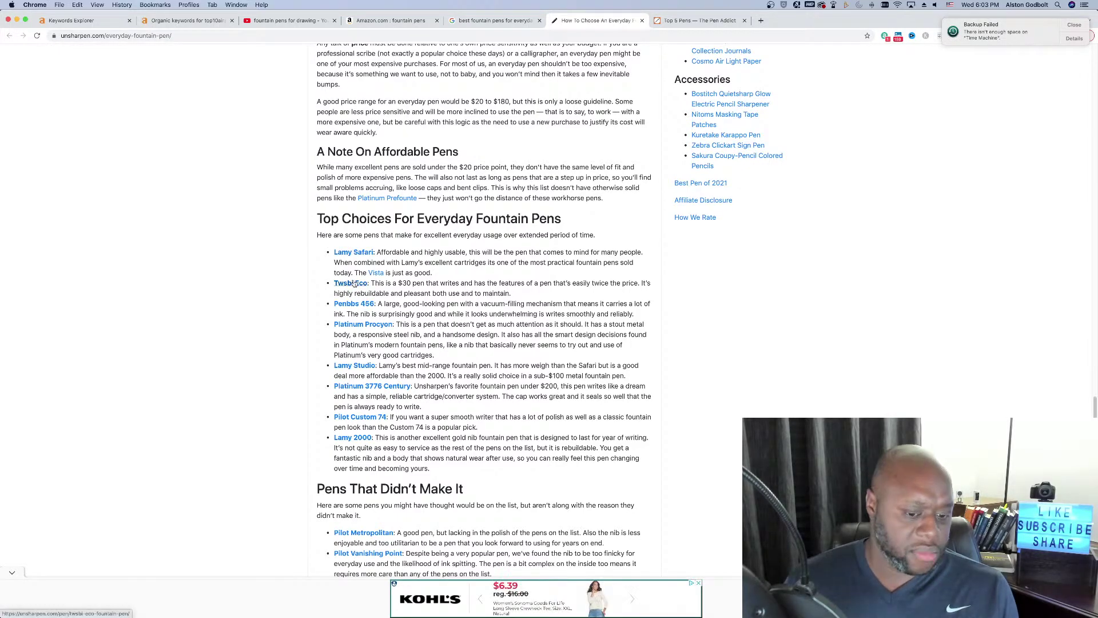
scroll(234, 320, down, 3)
scroll(234, 320, up, 20)
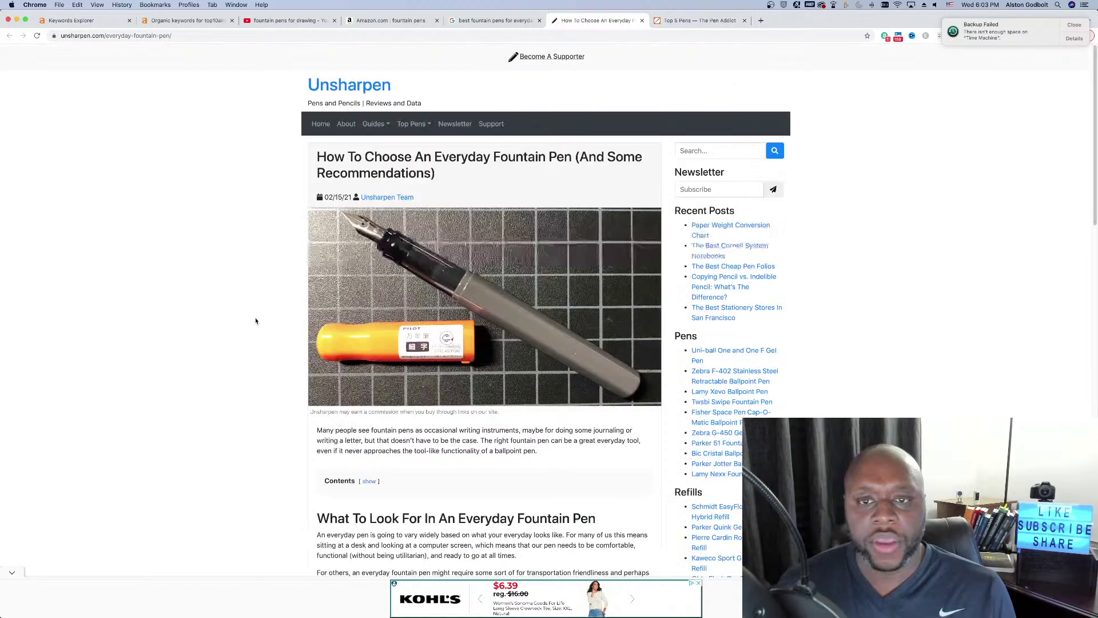
right_click(361, 85)
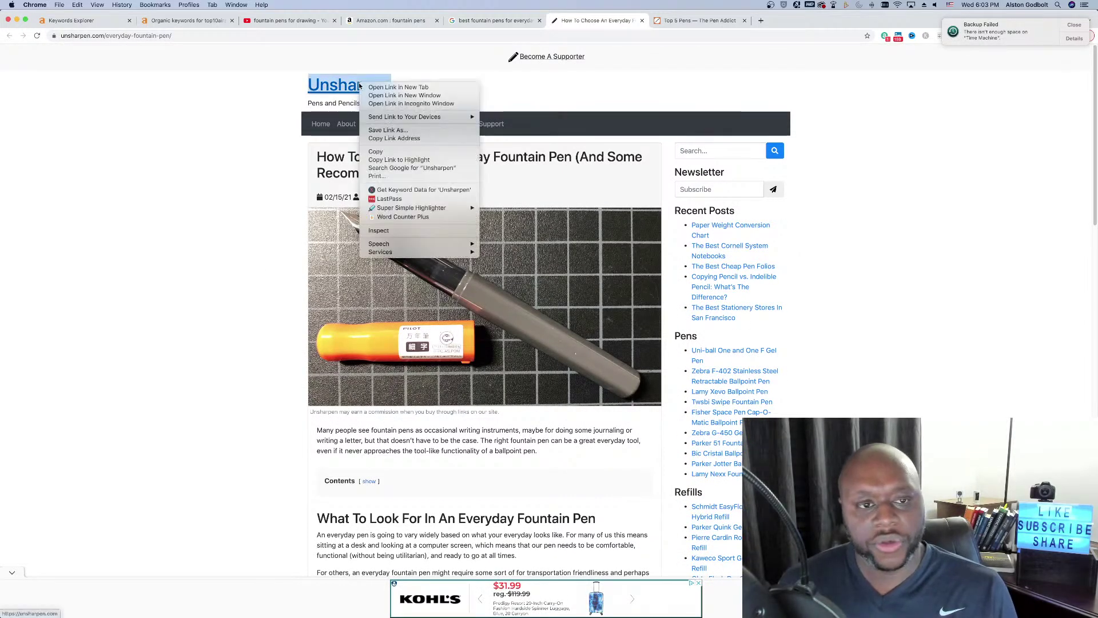
click(436, 138)
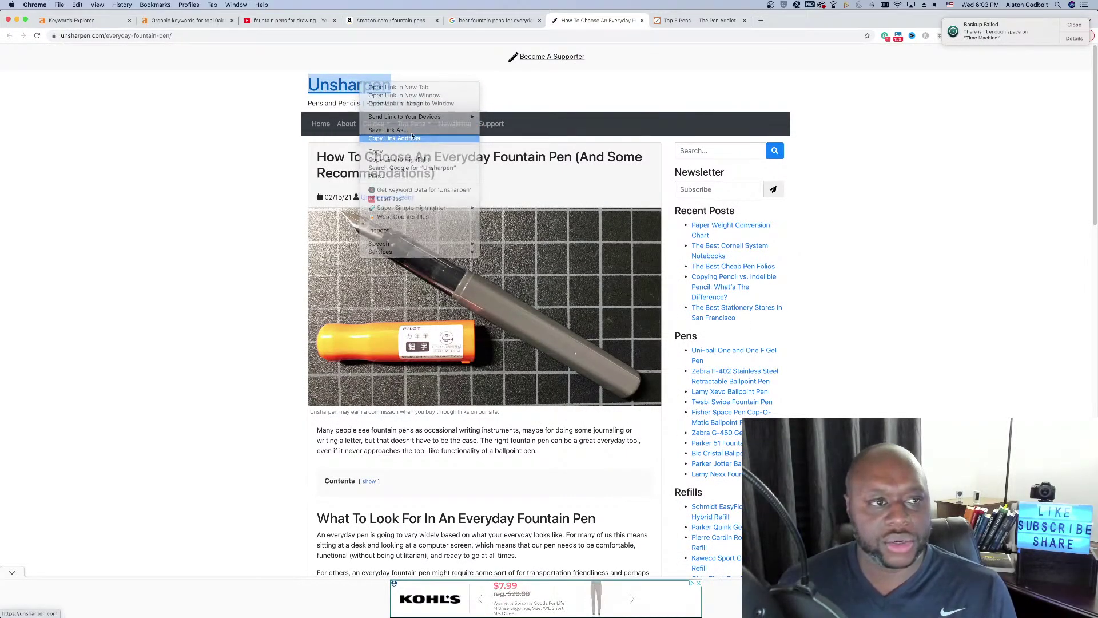
click(188, 22)
triple_click(157, 67)
key(super+v)
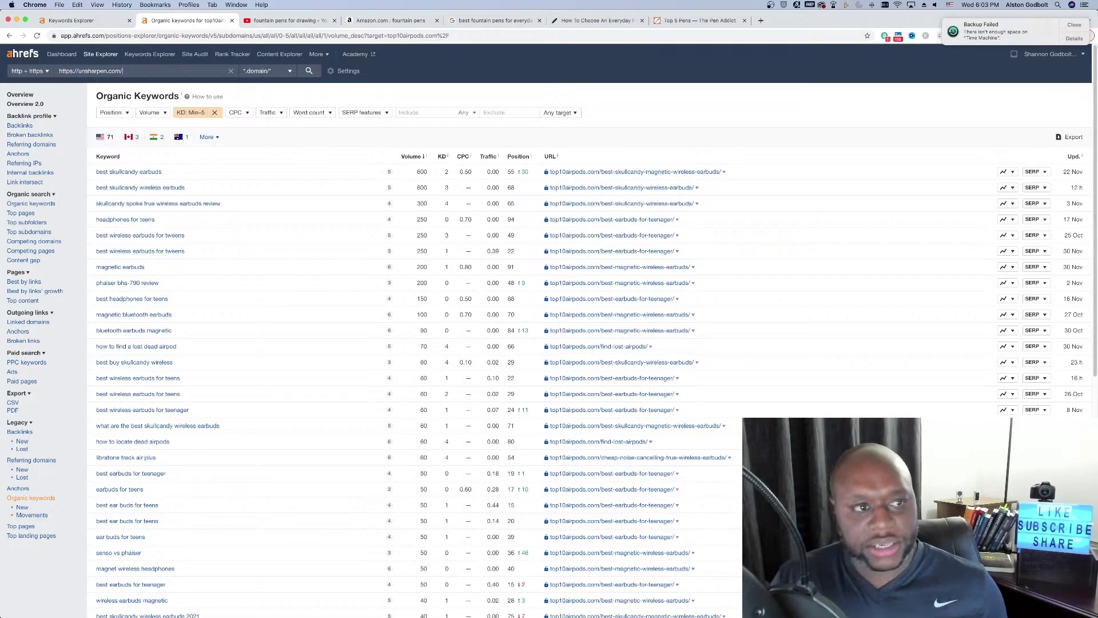
Review The Pen Addict's Top 5 Pens page and its recommendation lists.
click(710, 22)
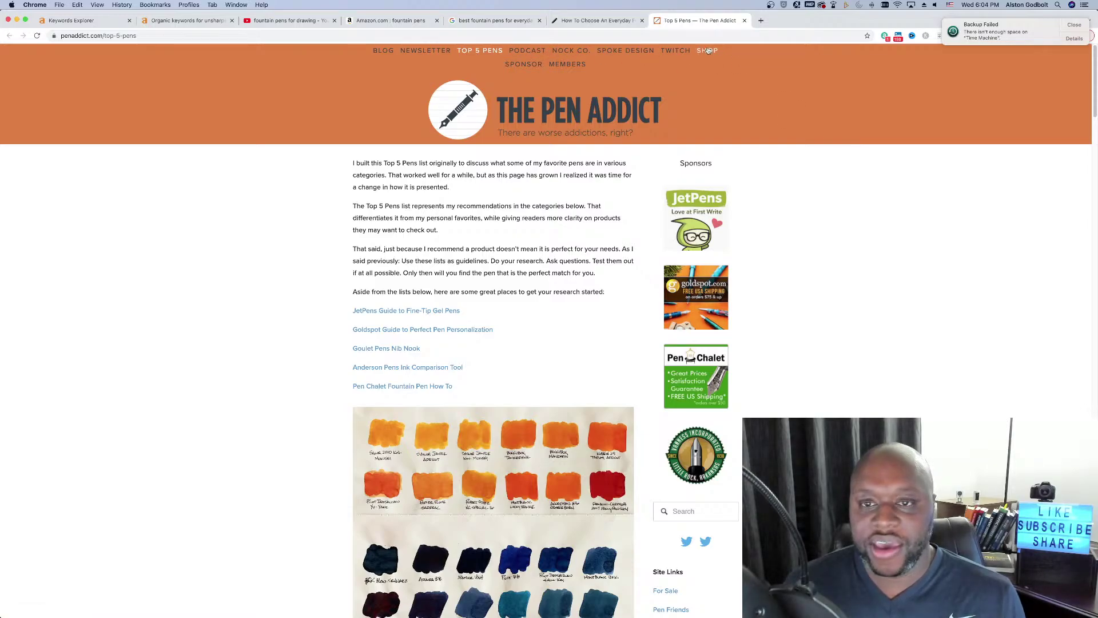
scroll(761, 363, down, 5)
scroll(747, 365, down, 20)
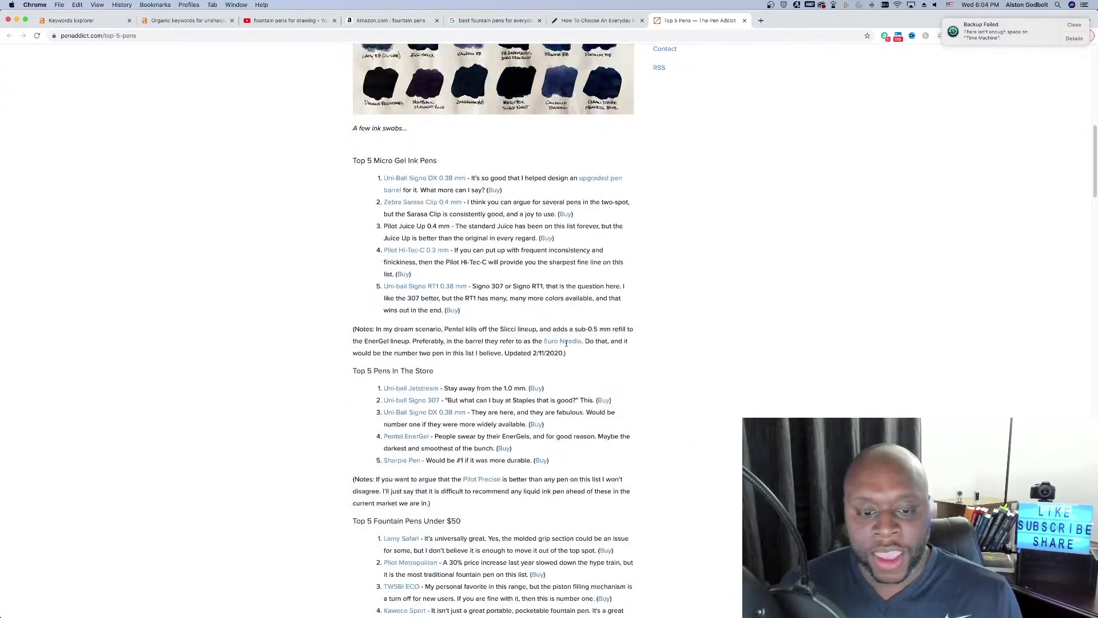
scroll(566, 344, down, 15)
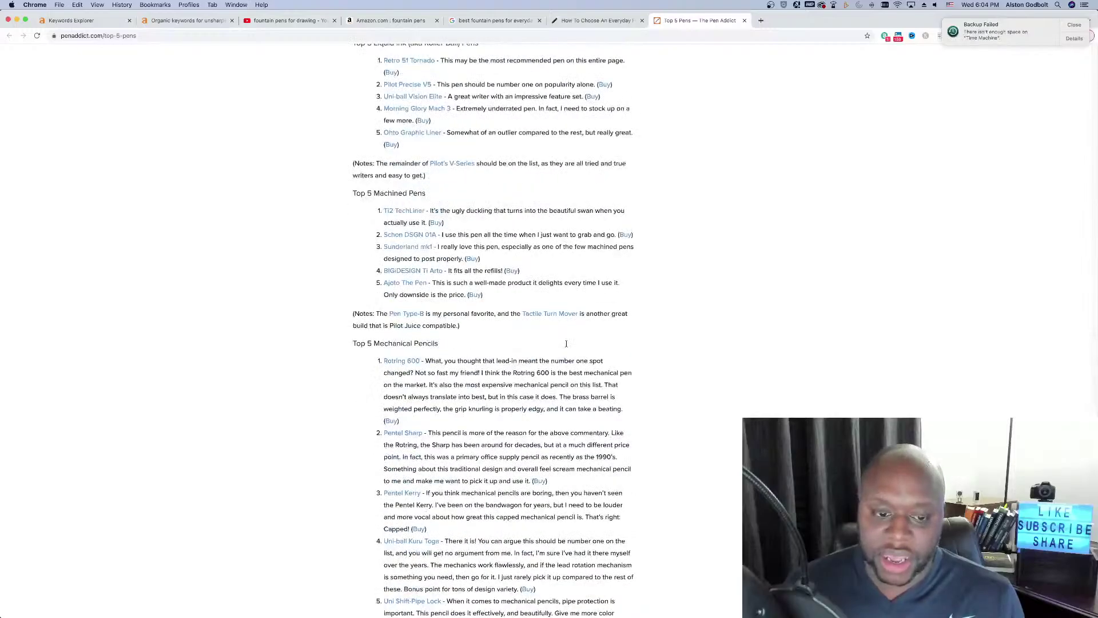
scroll(592, 371, up, 20)
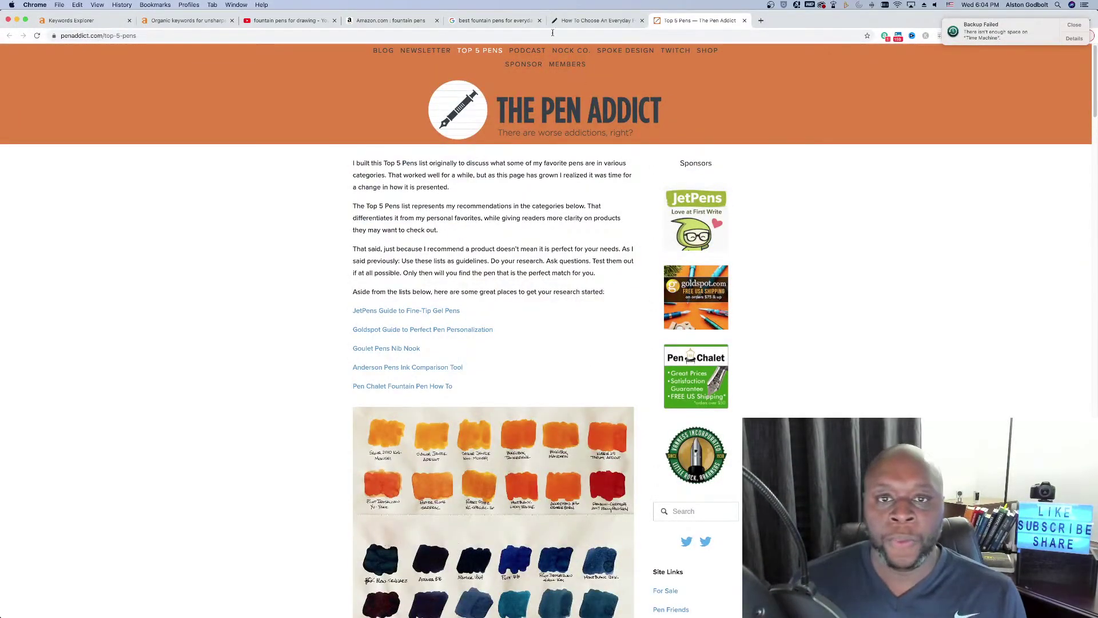
Load the Ahrefs overview report for unsharpen.com and close the Pen Addict and Unsharpen article tabs.
click(188, 22)
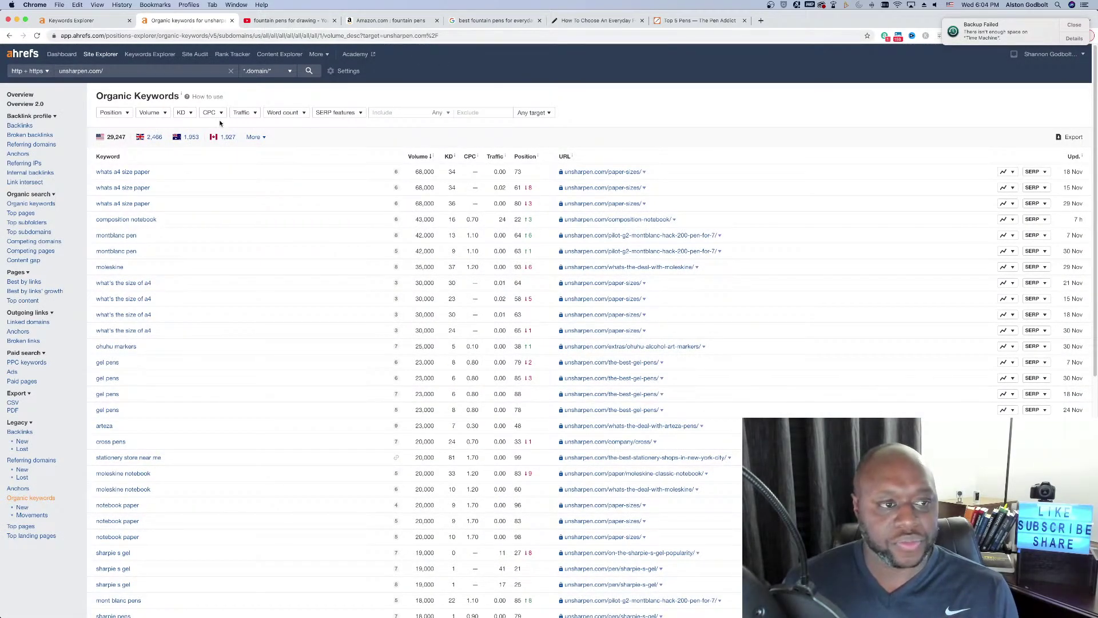
click(23, 103)
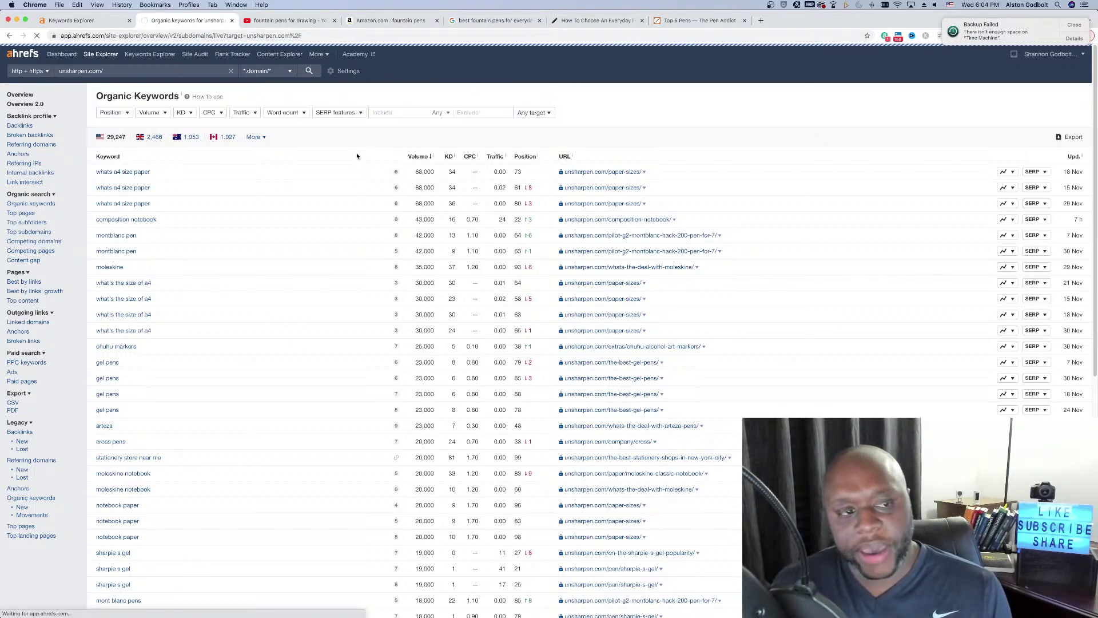
click(705, 23)
click(636, 26)
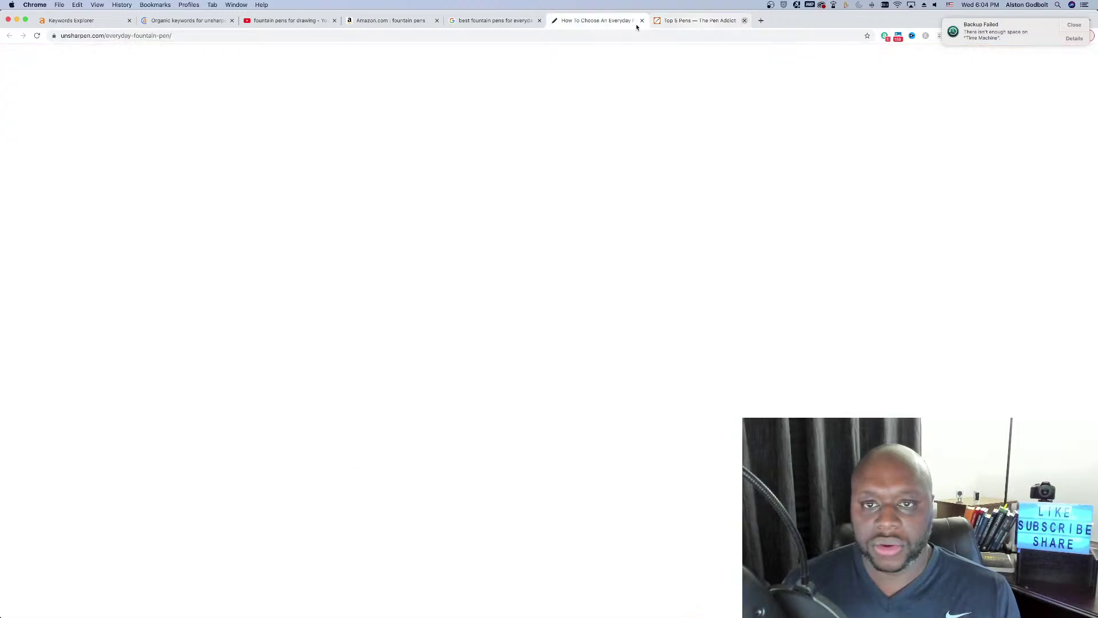
click(641, 21)
click(641, 20)
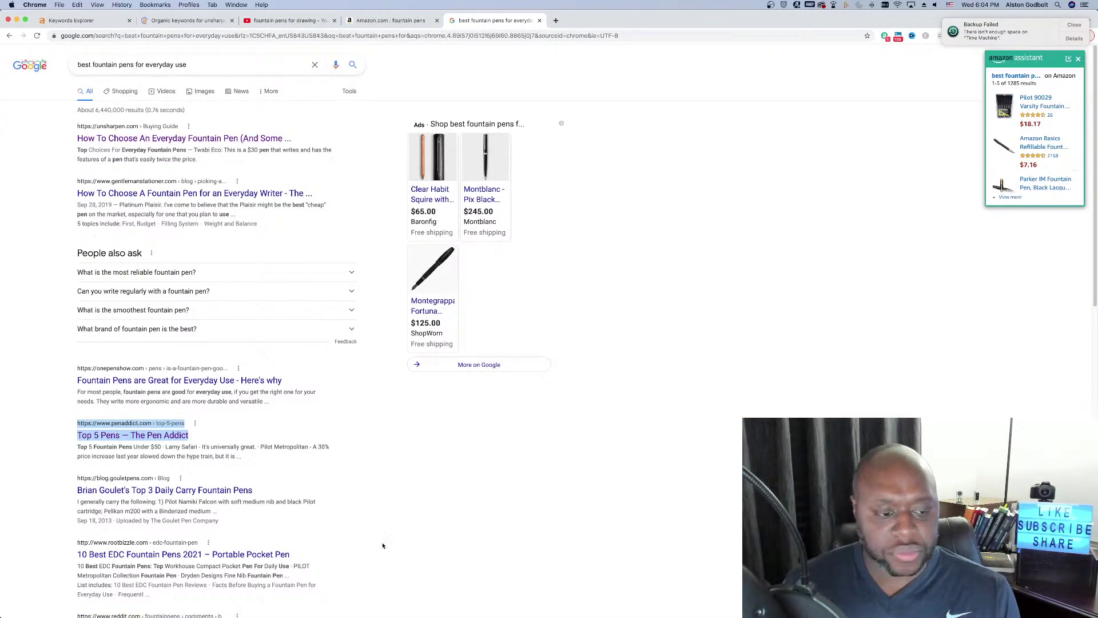
Open the Goulet Pens blog result on the top 3 daily carry fountain pens and review its recommended pens.
scroll(383, 545, down, 3)
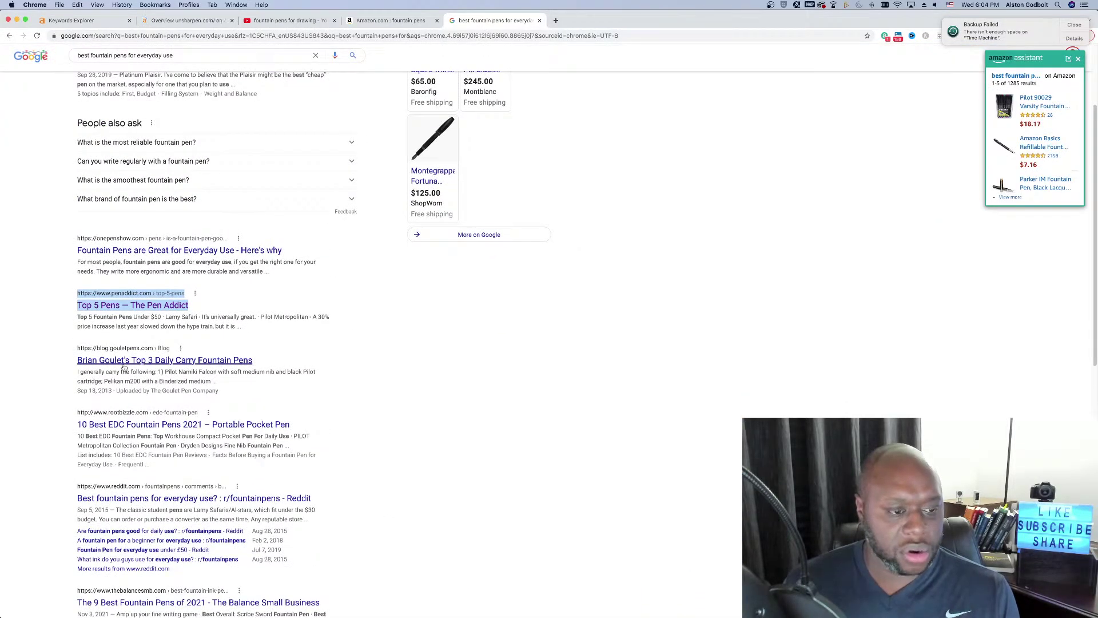
click(126, 362)
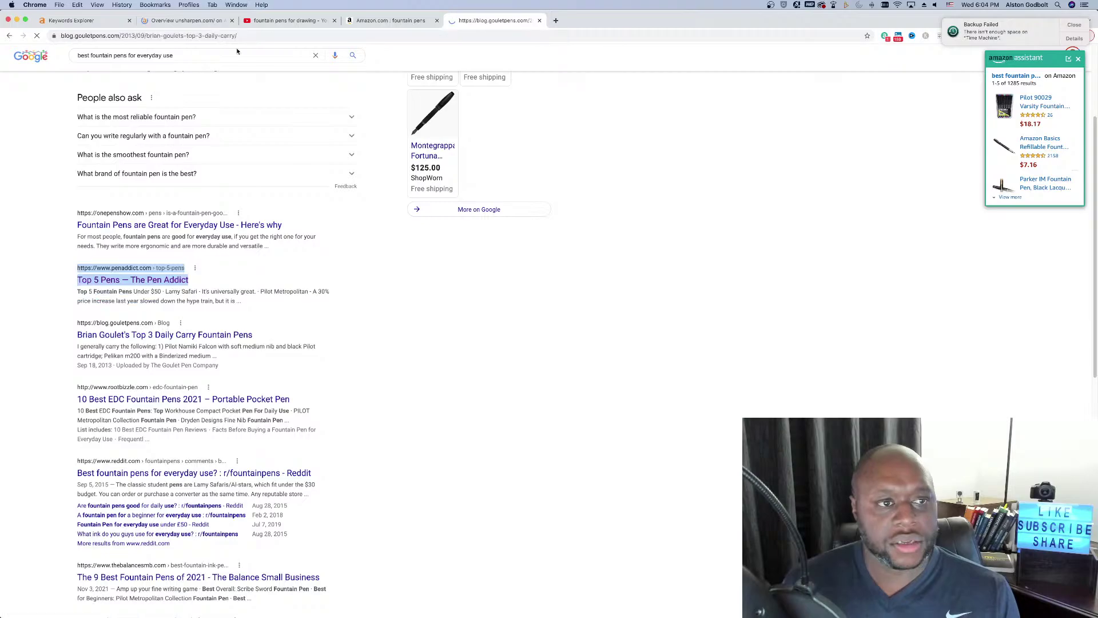
click(202, 26)
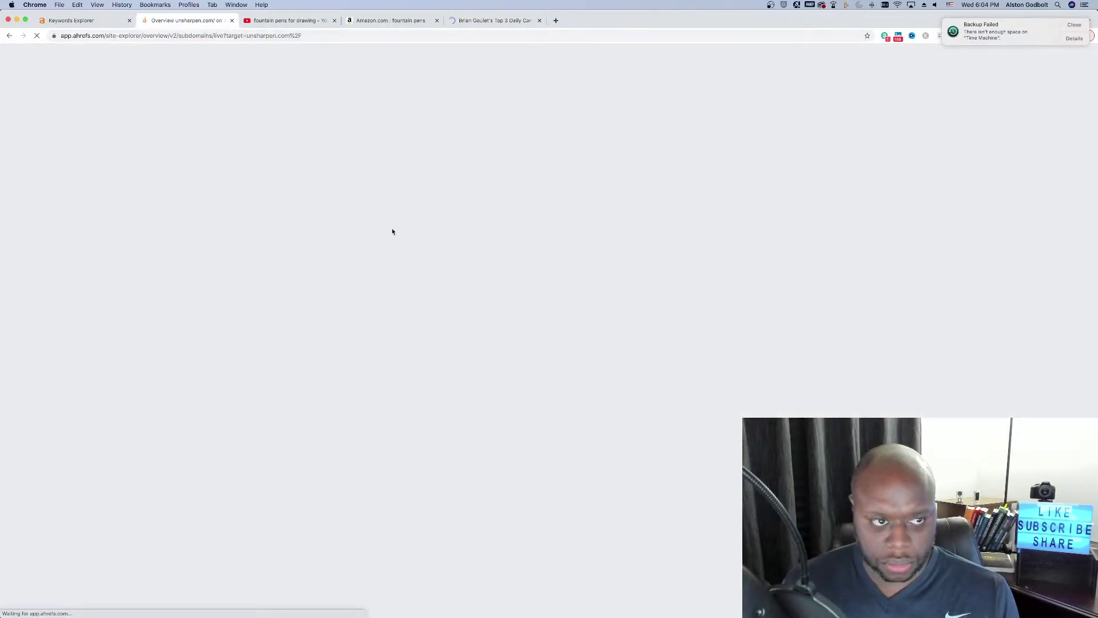
click(481, 22)
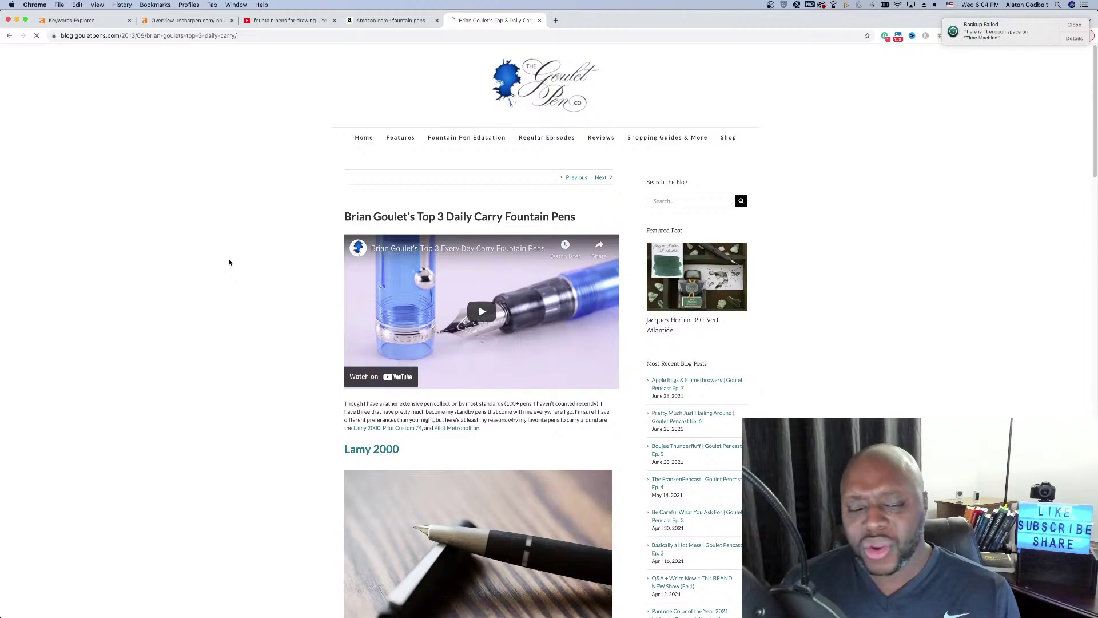
scroll(209, 271, down, 6)
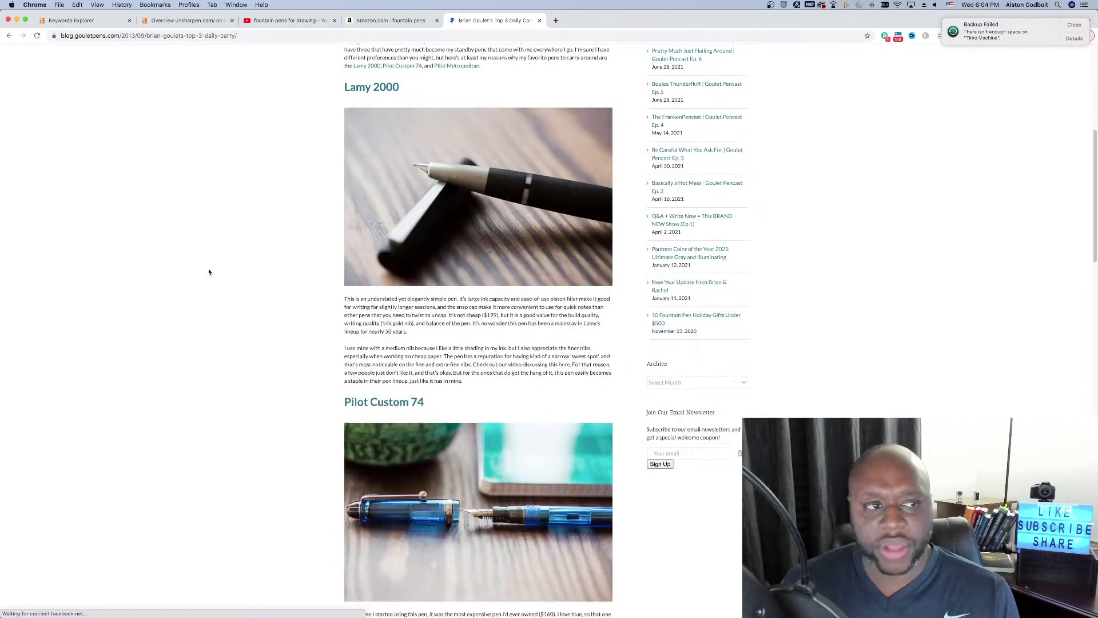
scroll(209, 273, down, 7)
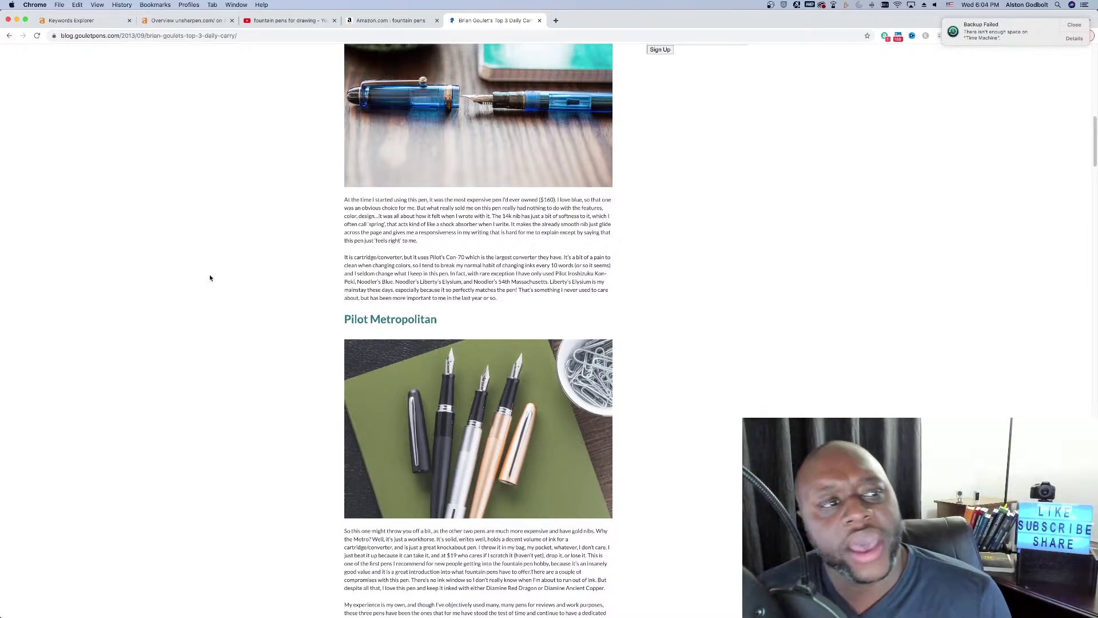
scroll(215, 307, down, 4)
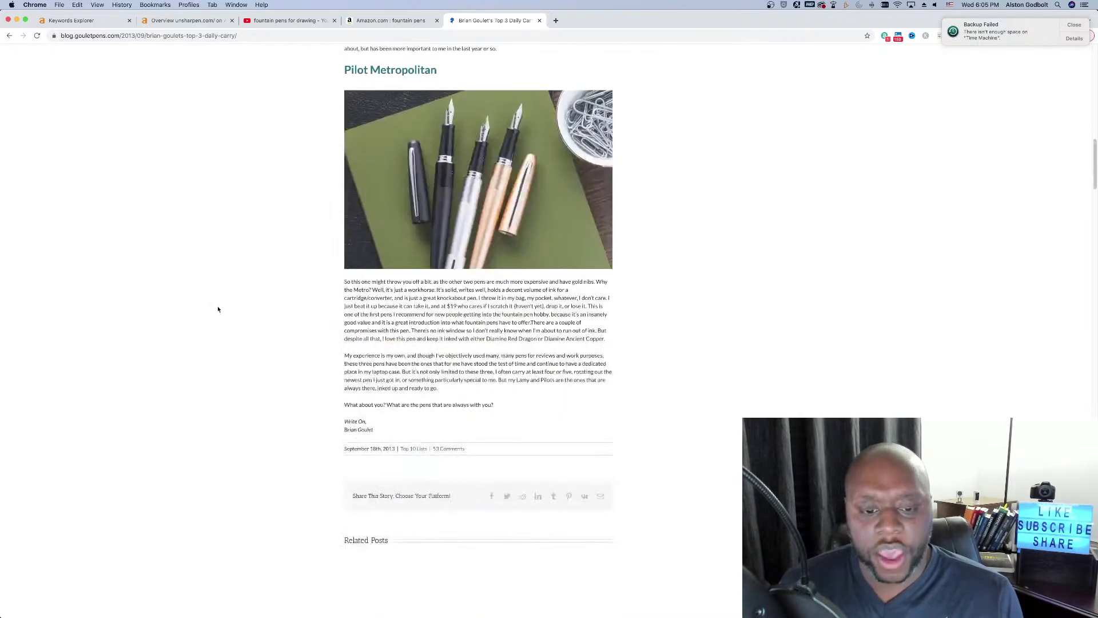
scroll(222, 310, up, 15)
scroll(222, 311, down, 5)
scroll(221, 310, up, 5)
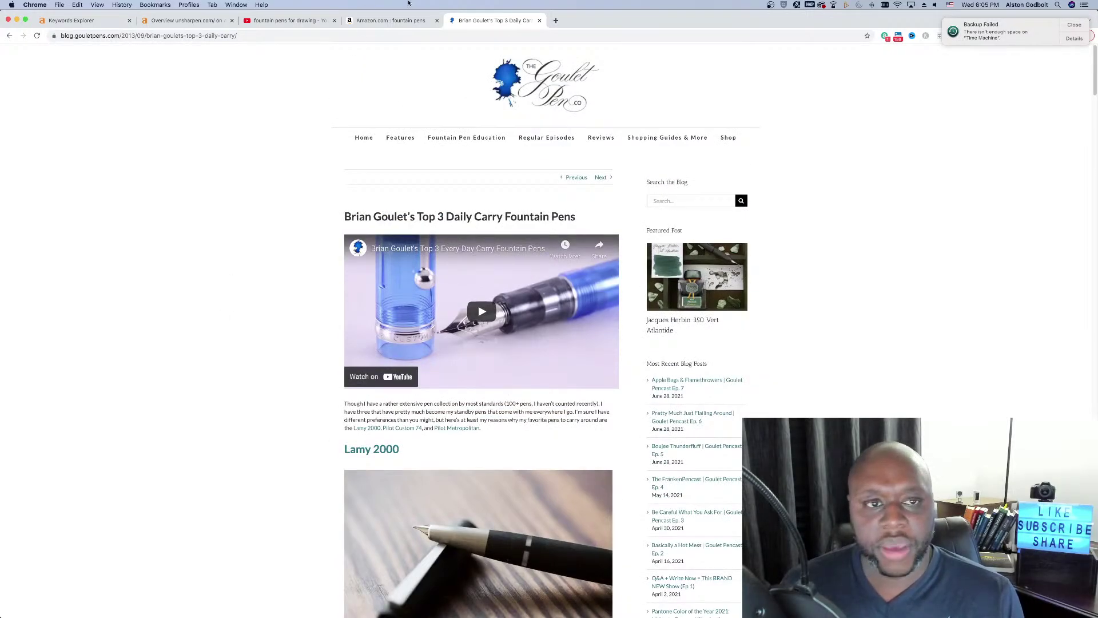
Review the unsharpen.com overview in Ahrefs, open its organic keywords report and dismiss the backup notification.
click(375, 23)
click(247, 26)
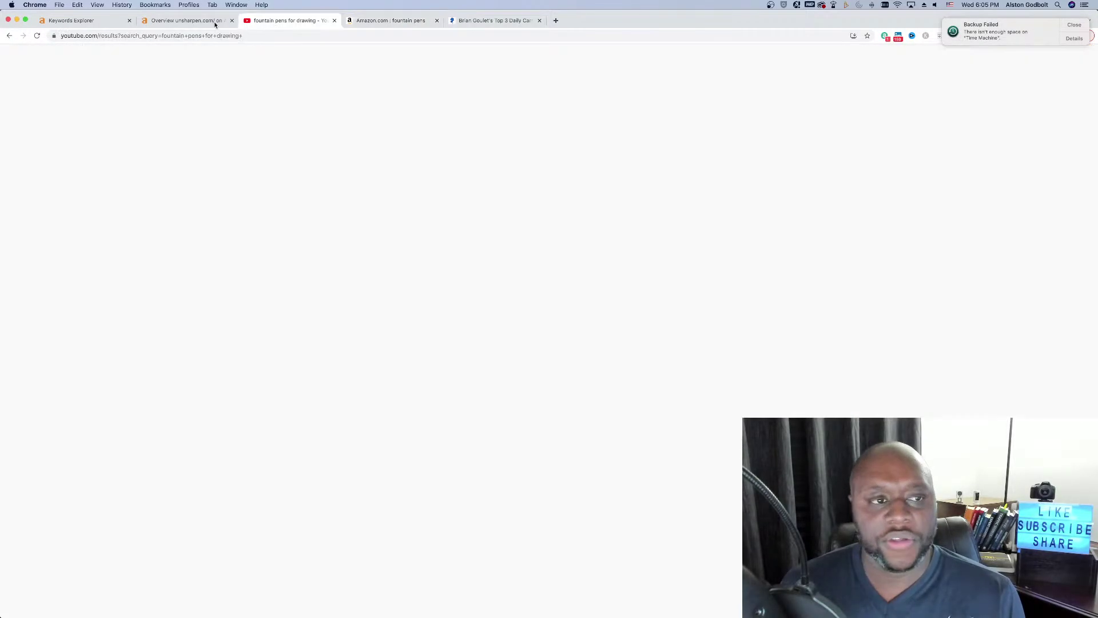
click(191, 22)
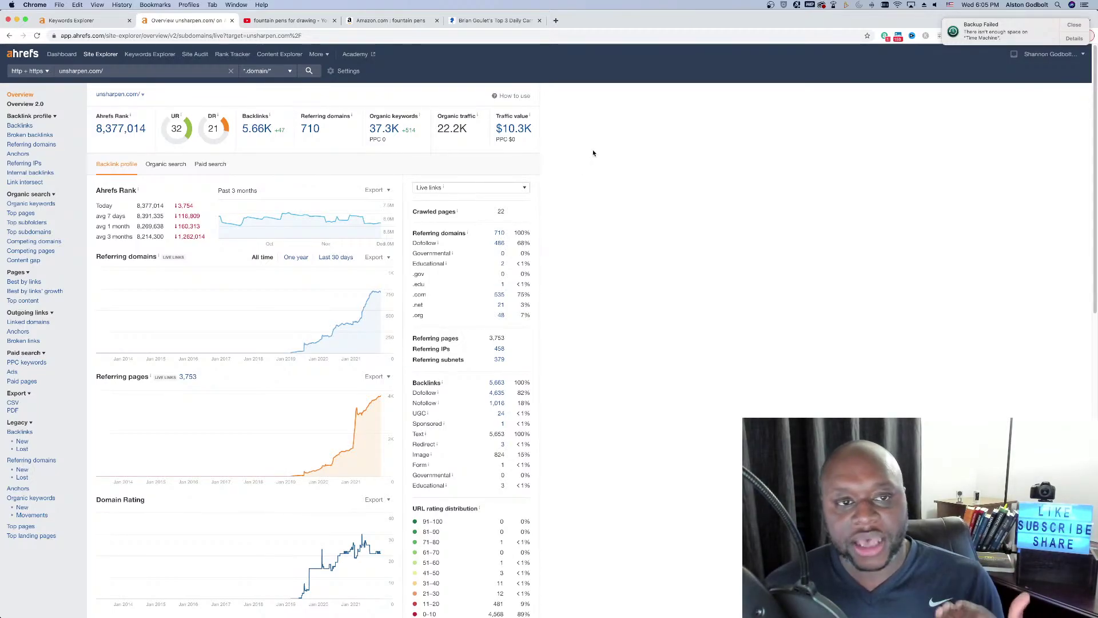
click(379, 128)
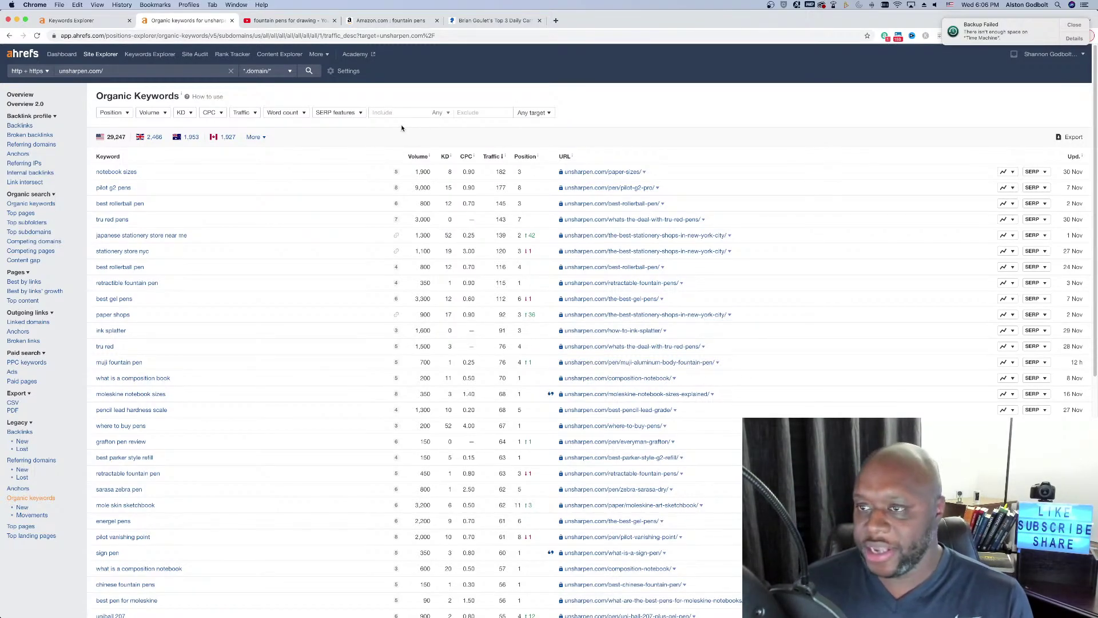
click(1072, 26)
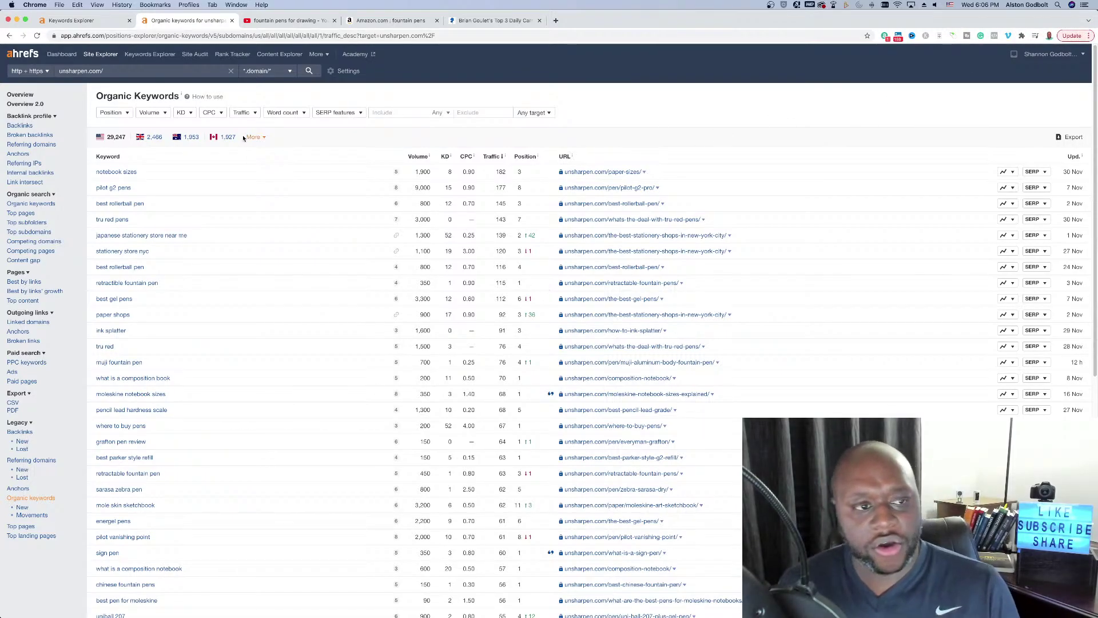
Filter unsharpen.com's organic keywords to a maximum KD of 5 and sort them by descending volume.
click(190, 113)
click(226, 147)
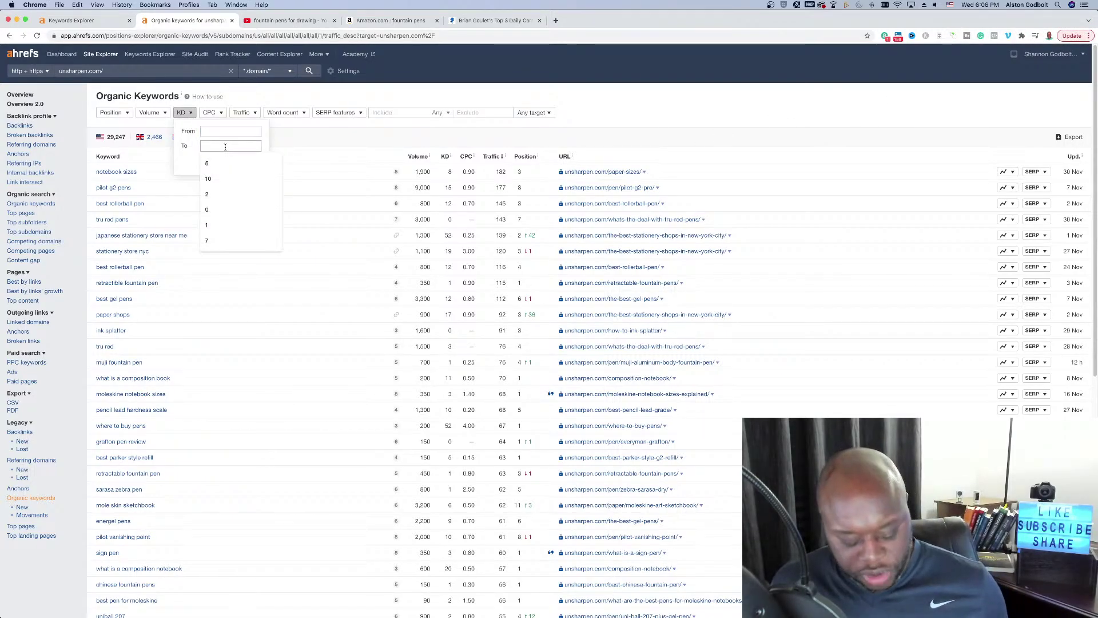
text(5)
click(218, 161)
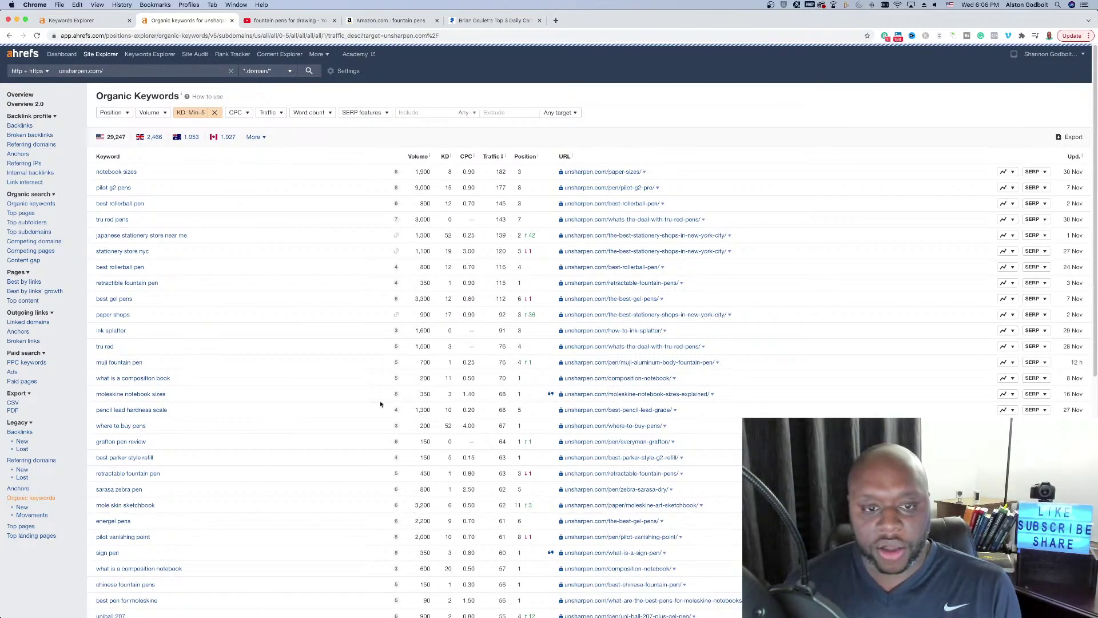
click(421, 158)
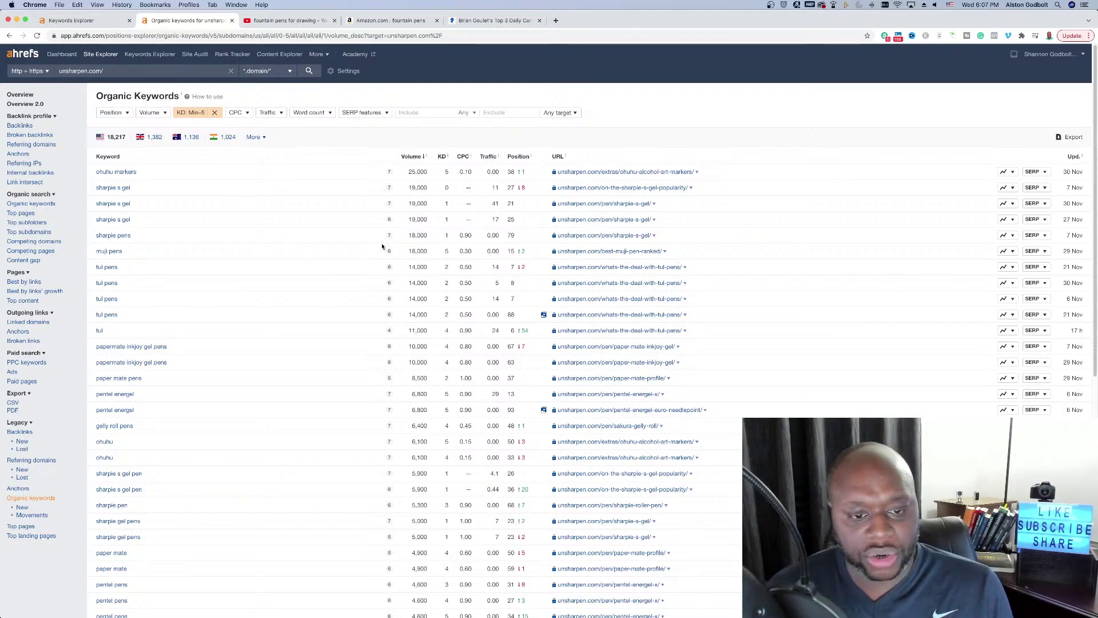
Examine the low-difficulty, high-volume keywords that unsharpen.com ranks for, along with their ranking pages.
scroll(403, 330, down, 5)
scroll(401, 343, down, 9)
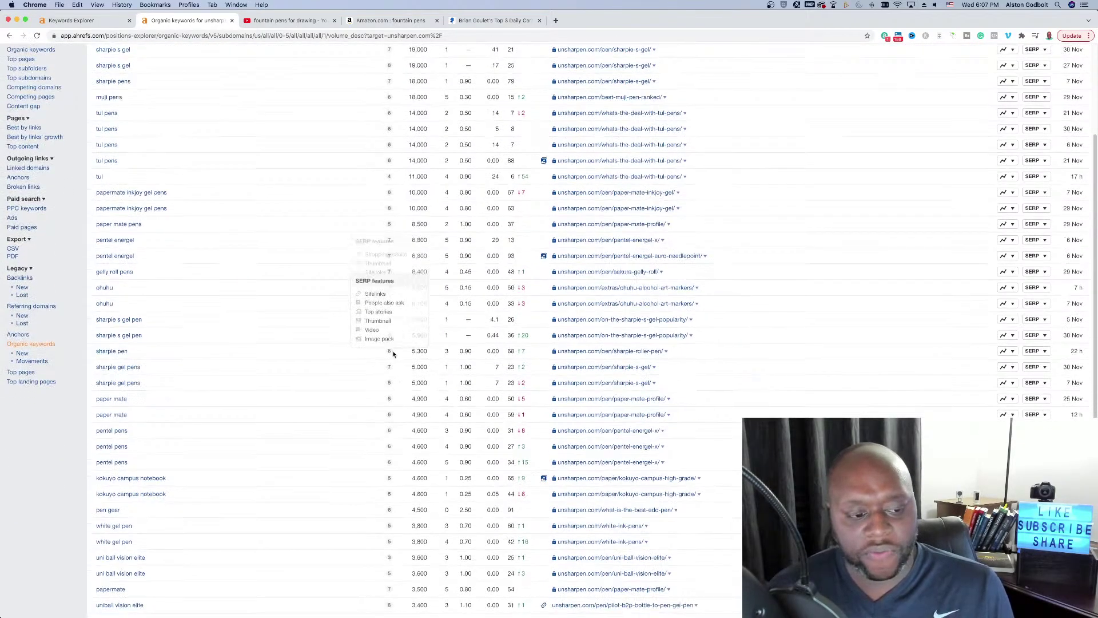
scroll(393, 355, down, 1)
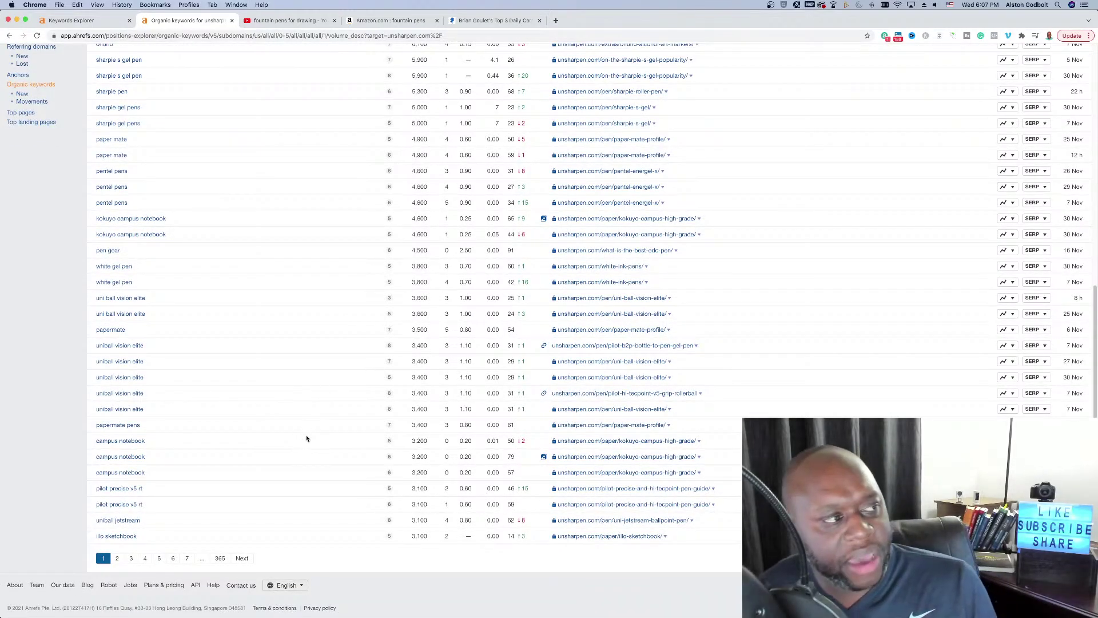
scroll(309, 423, up, 14)
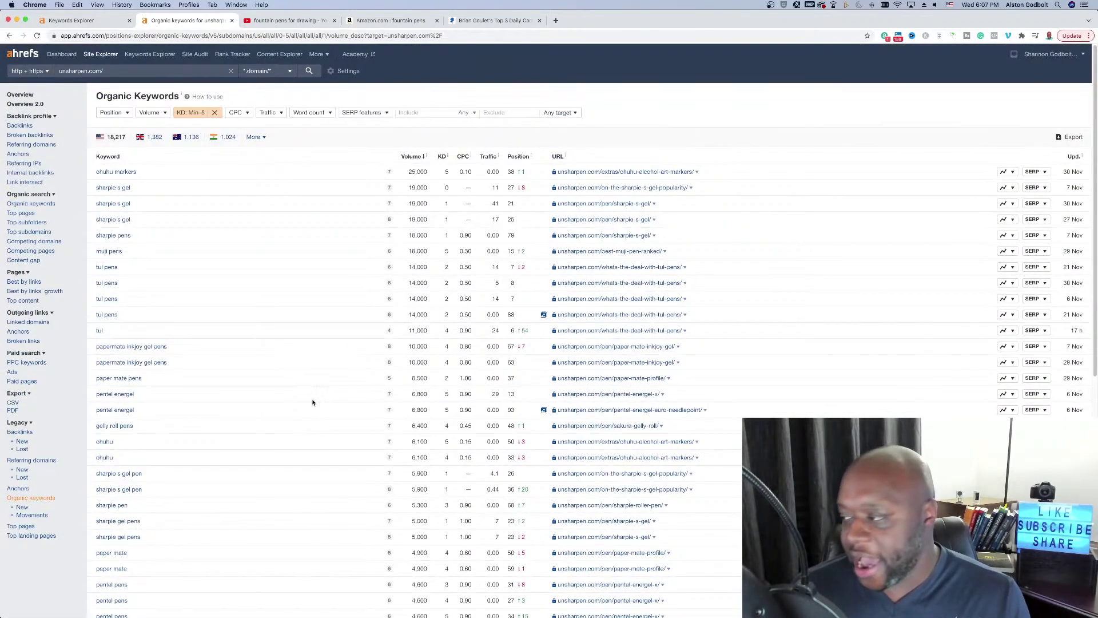
scroll(312, 401, down, 1)
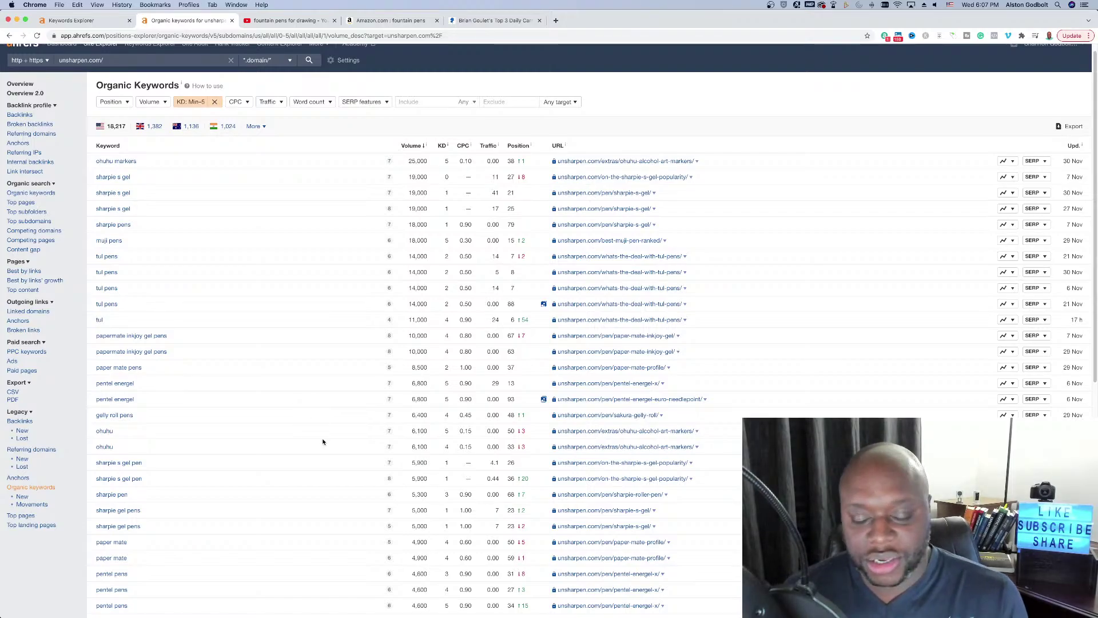
scroll(322, 442, down, 10)
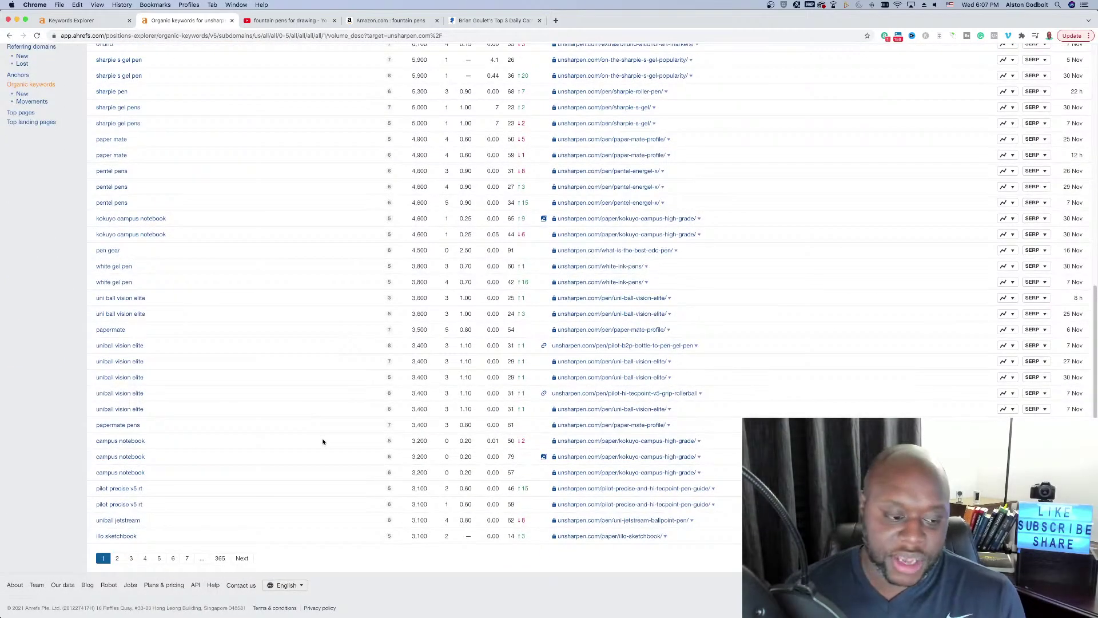
scroll(323, 442, up, 10)
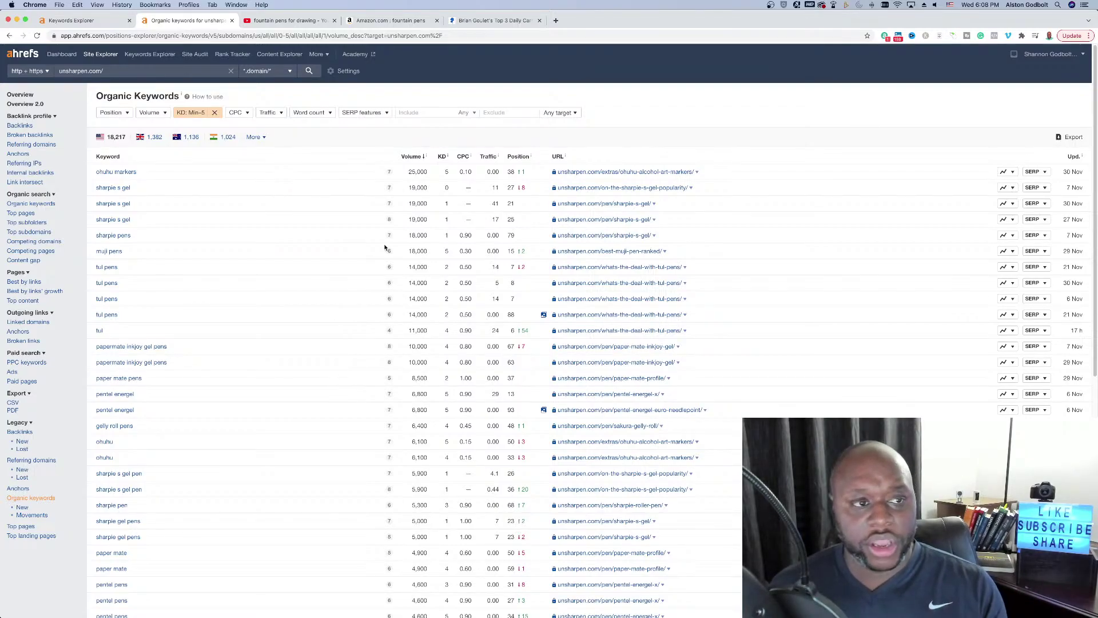
Reopen unsharpen.com's unfiltered organic keywords from the overview and quick-export the first 1000 rows as a Microsoft Excel (UTF-16) CSV.
click(20, 95)
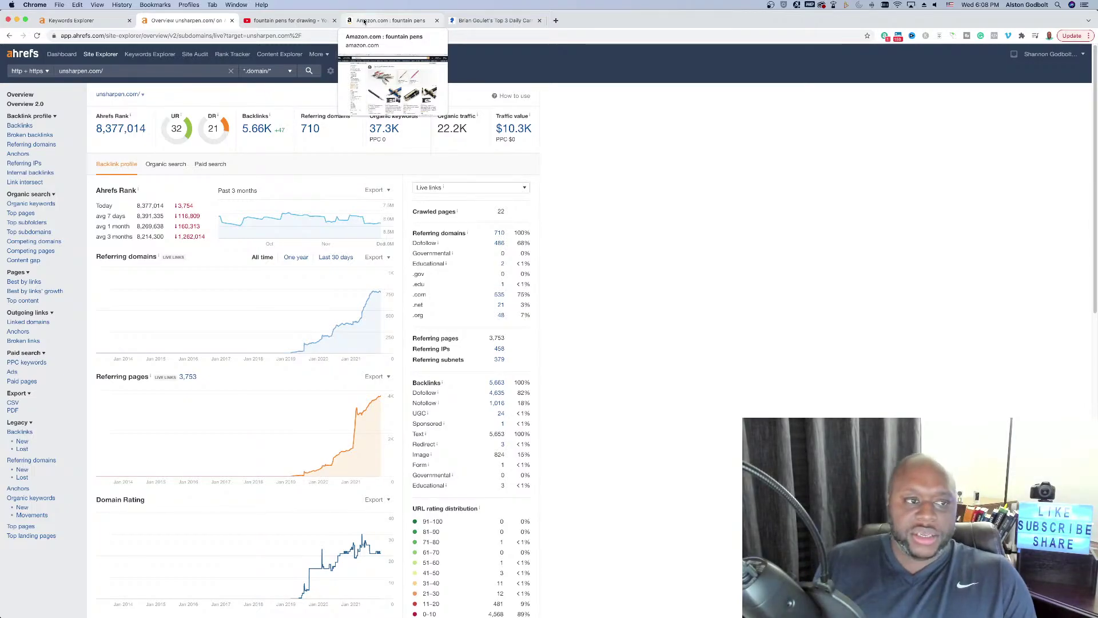
click(388, 131)
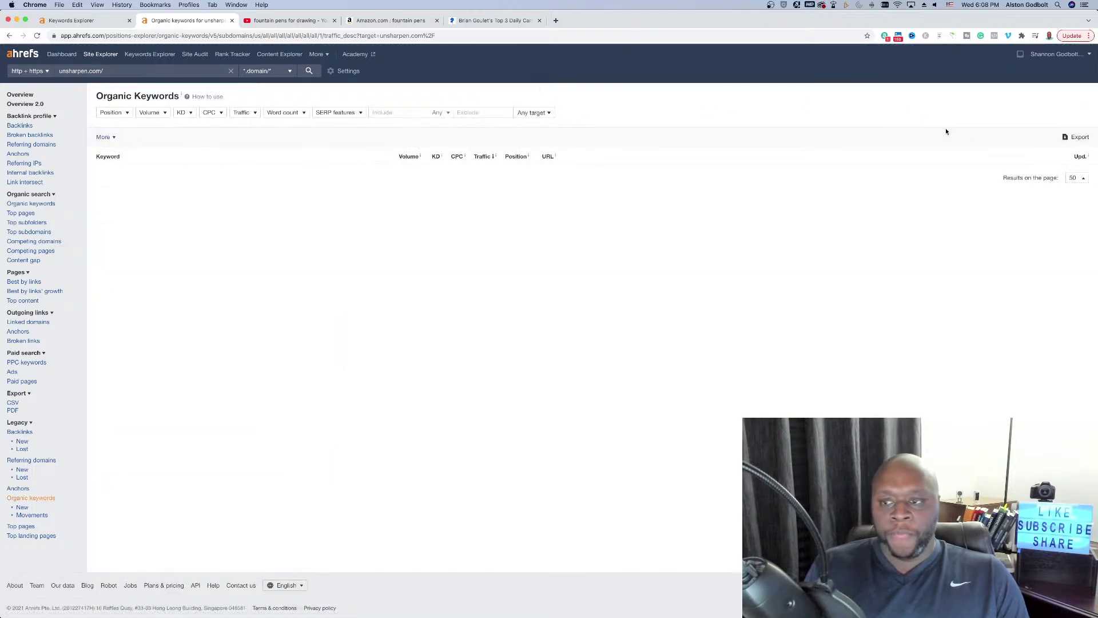
click(1071, 137)
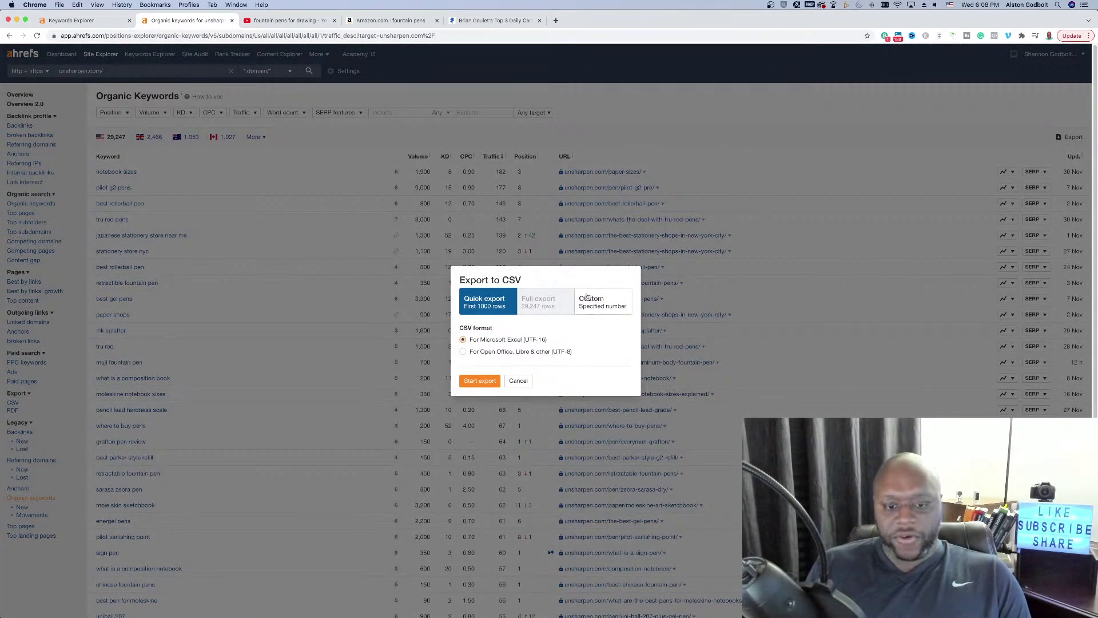
click(480, 381)
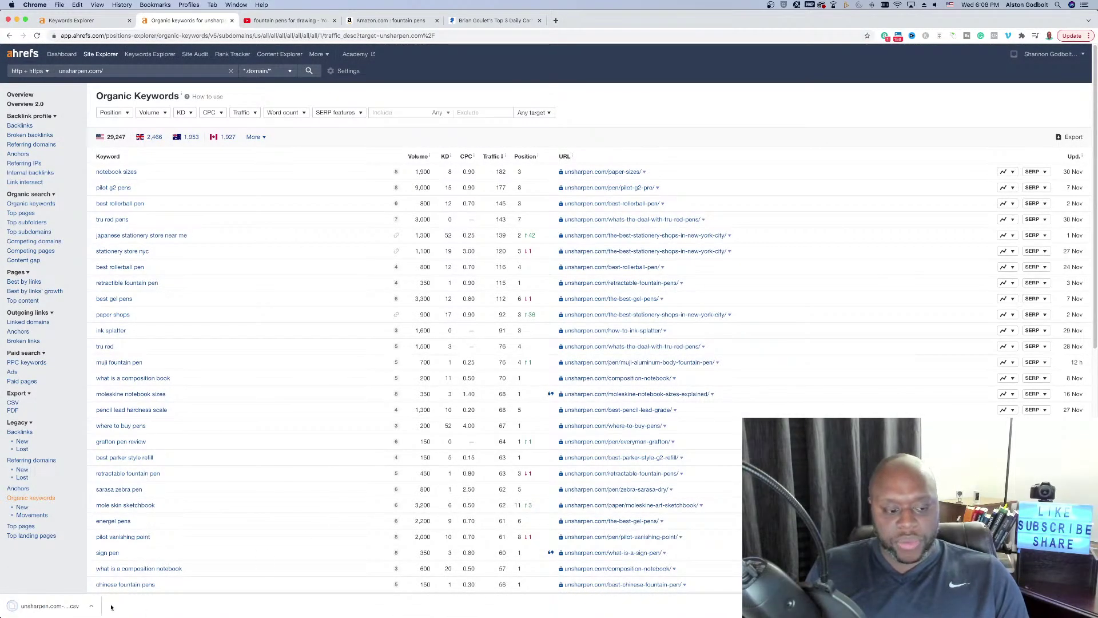
Open the exported unsharpen.com CSV in Numbers, look through its keywords, volumes and URLs, and close the spreadsheet.
click(60, 607)
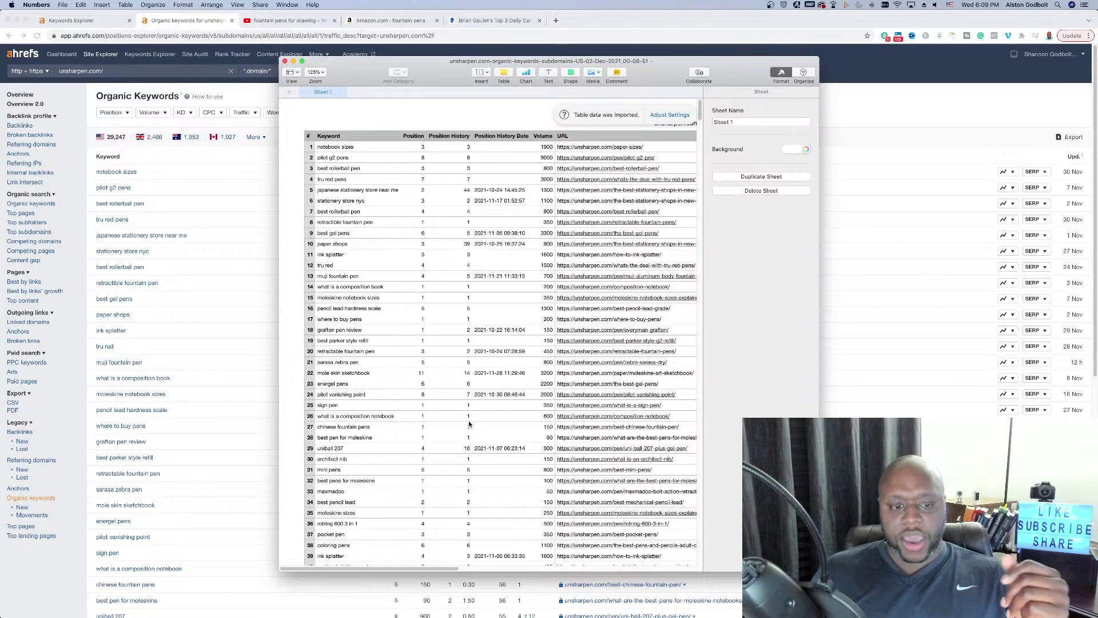
scroll(468, 423, down, 20)
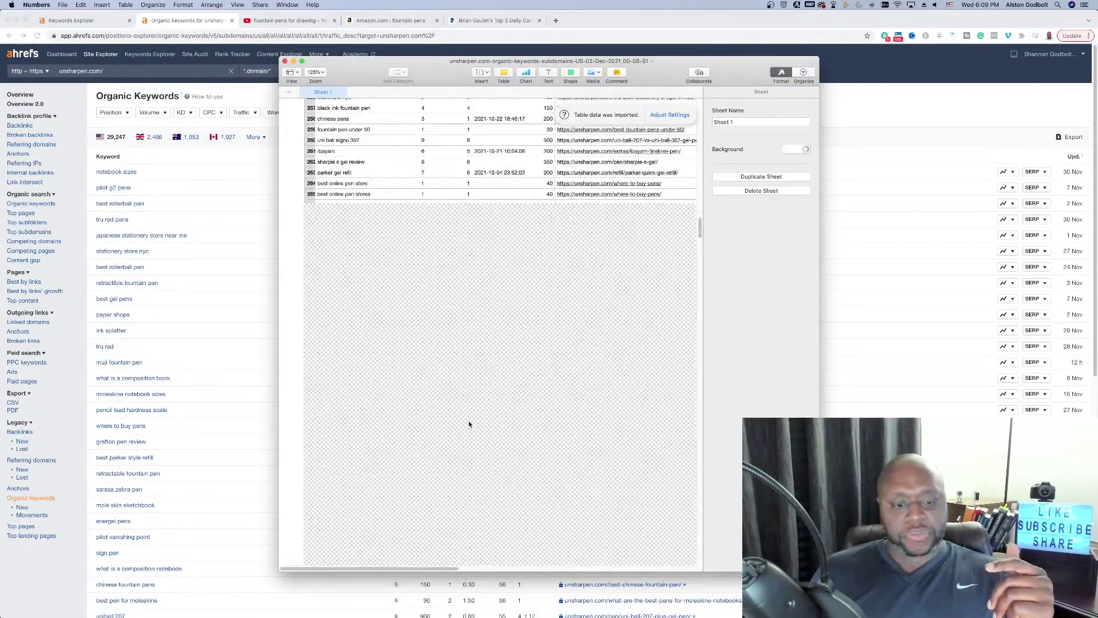
scroll(468, 424, down, 20)
scroll(500, 520, up, 20)
scroll(501, 520, up, 20)
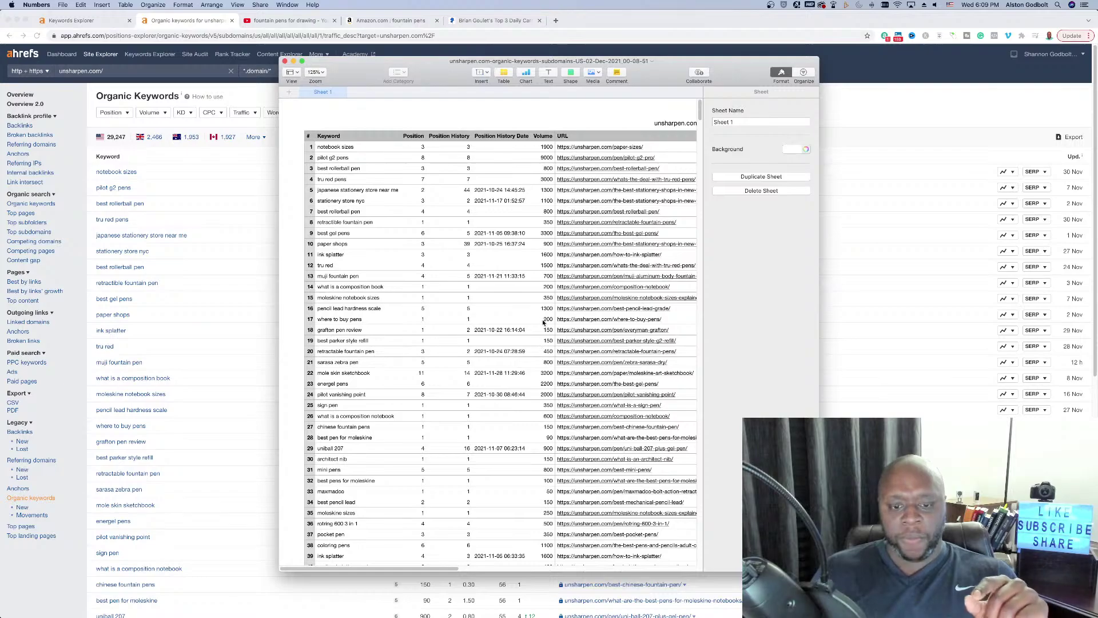
scroll(517, 365, down, 5)
scroll(517, 364, up, 5)
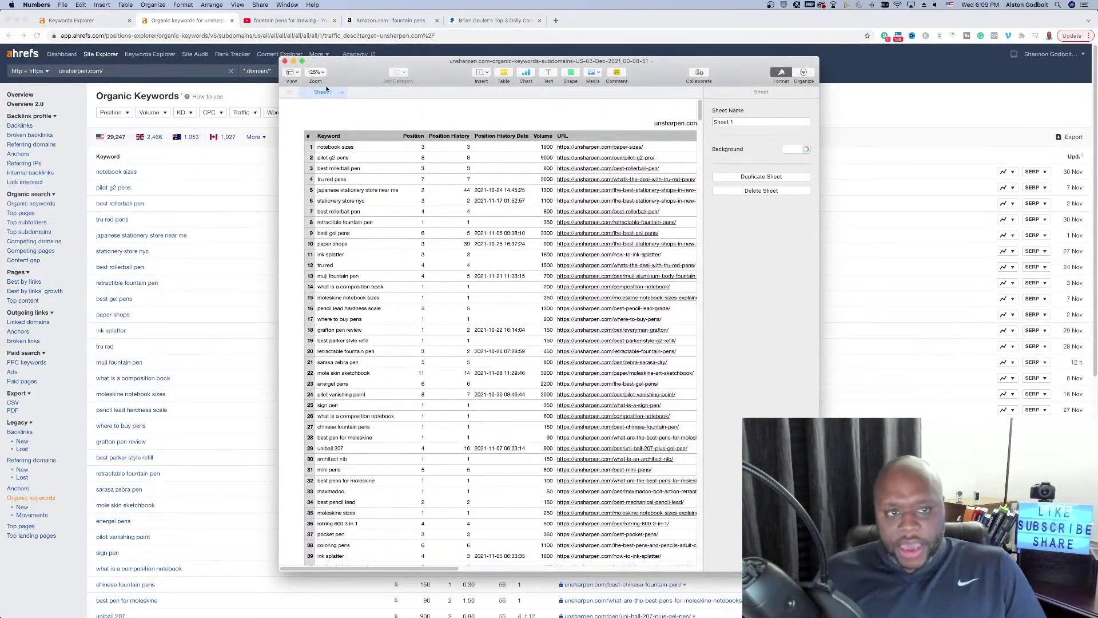
click(286, 61)
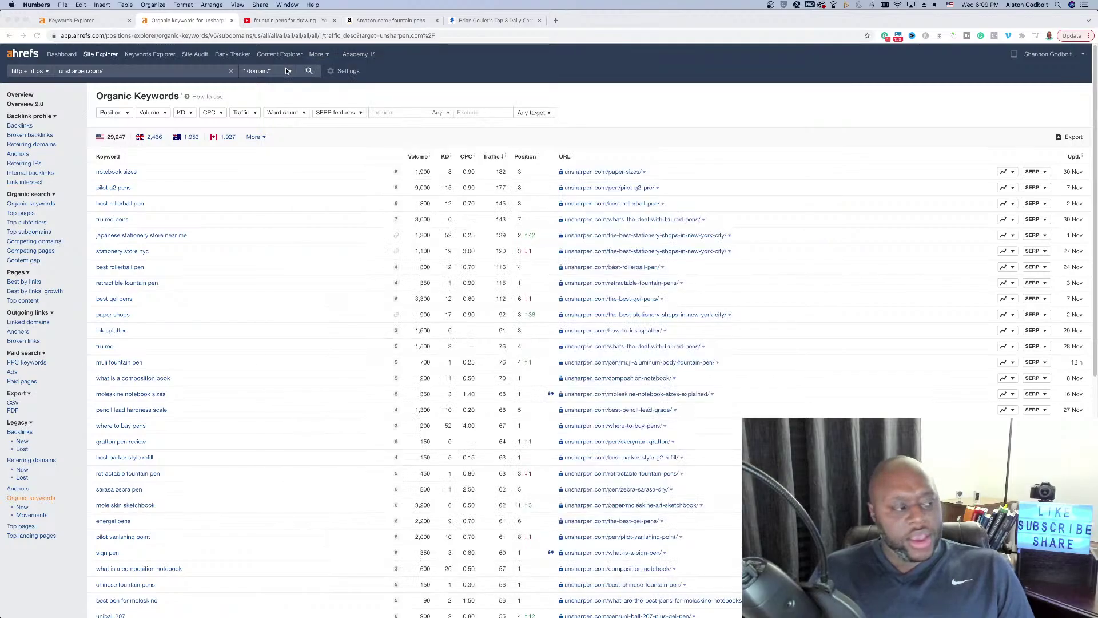